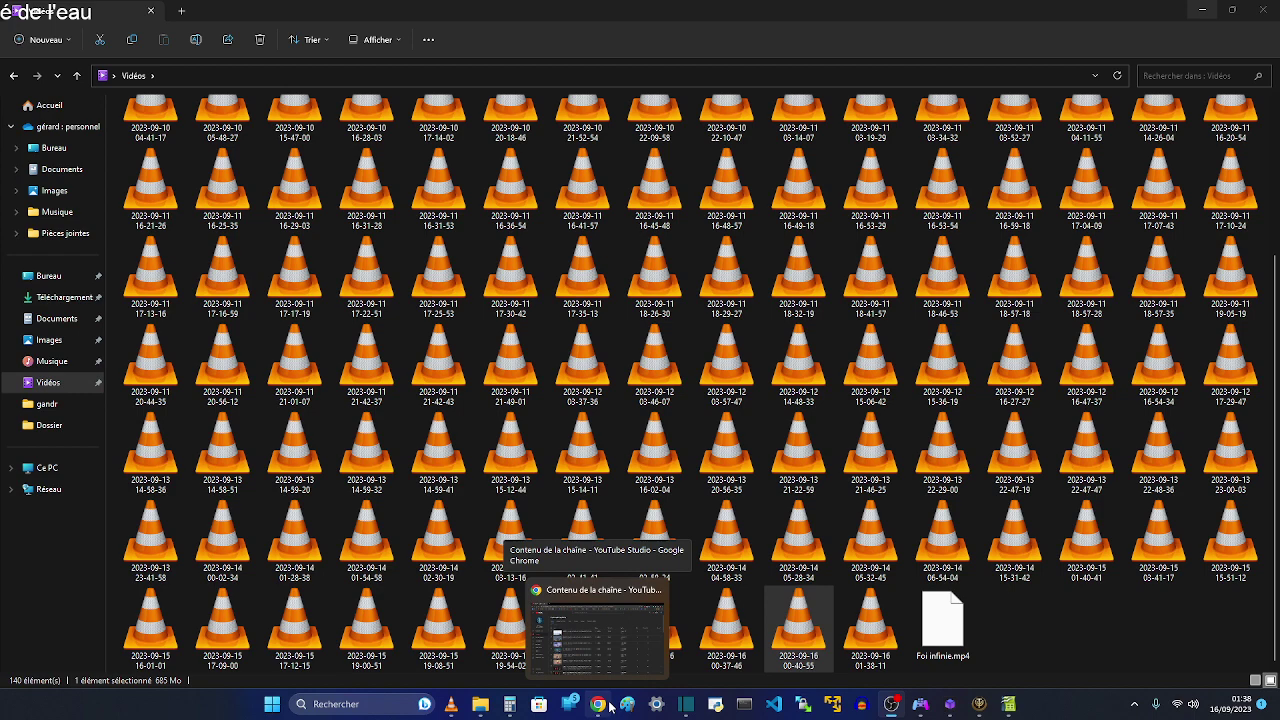
Switch to the OpenOffice Calc window containing the damage comparison tables
key(alt+Tab)
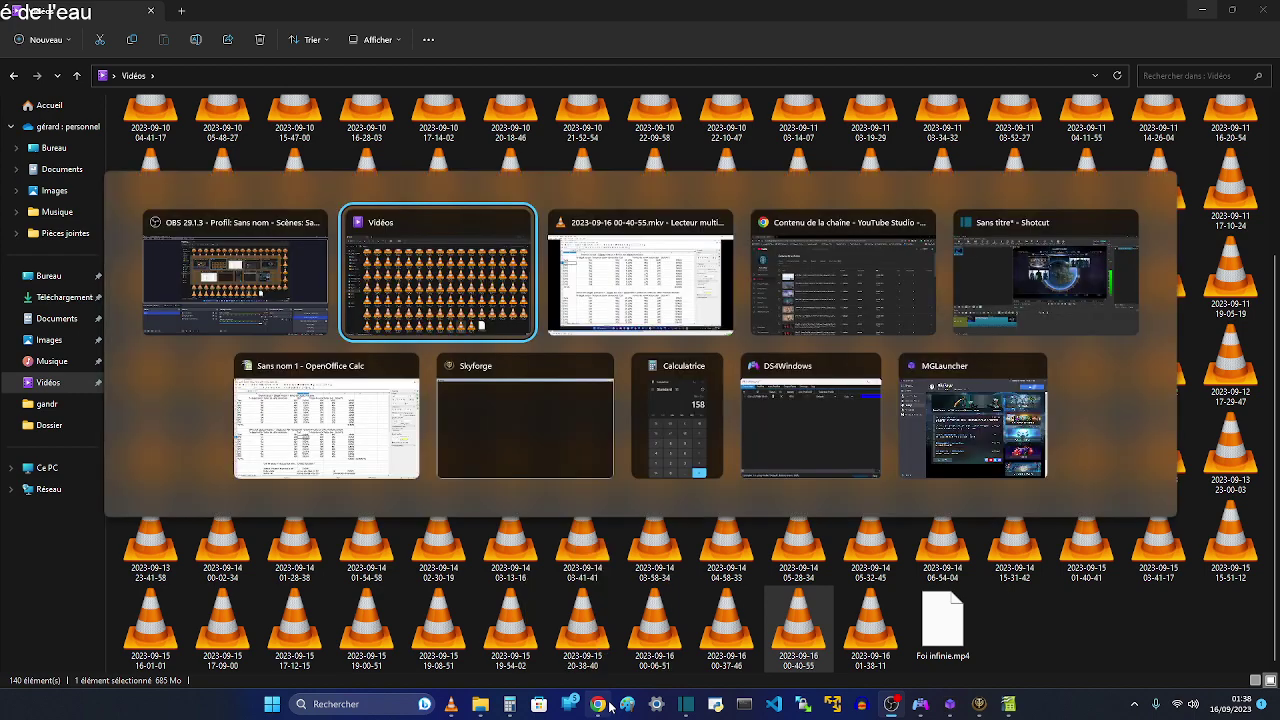
key(alt+Tab)
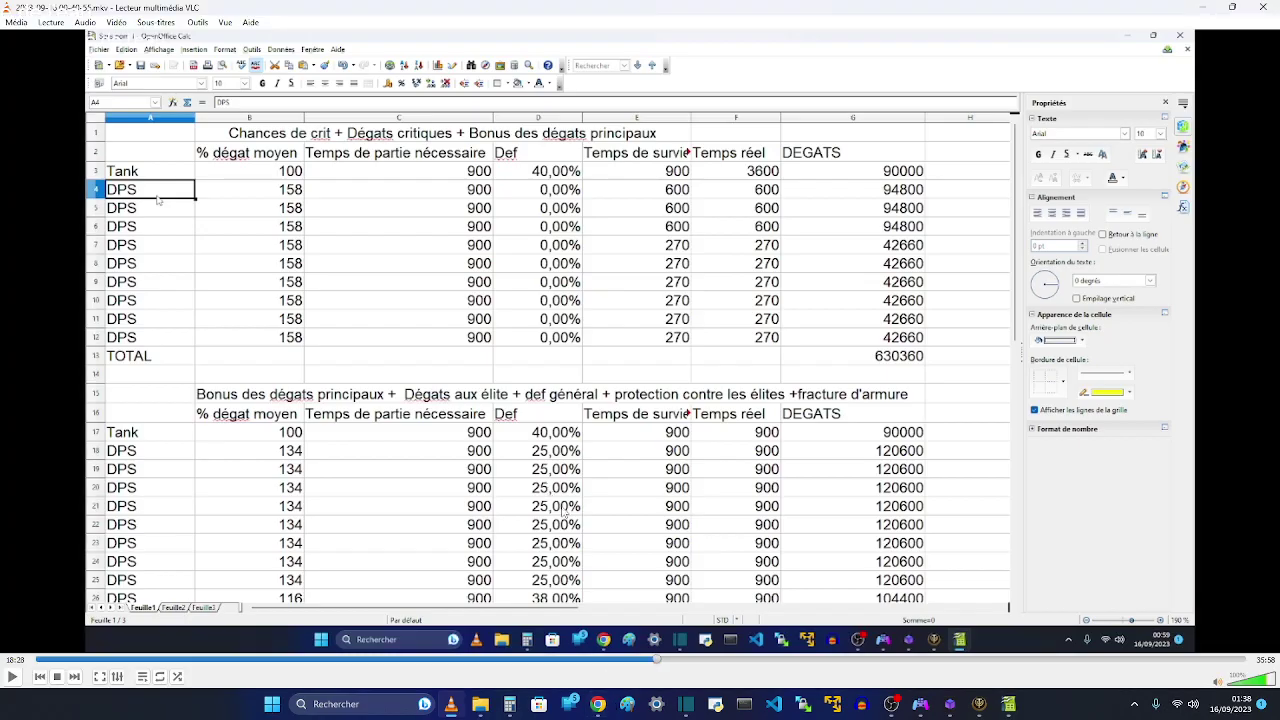
key(alt+Tab)
key(alt+Tab)
key(alt+Tab)
key(alt+Tab)
key(alt+Tab)
key(alt+Tab)
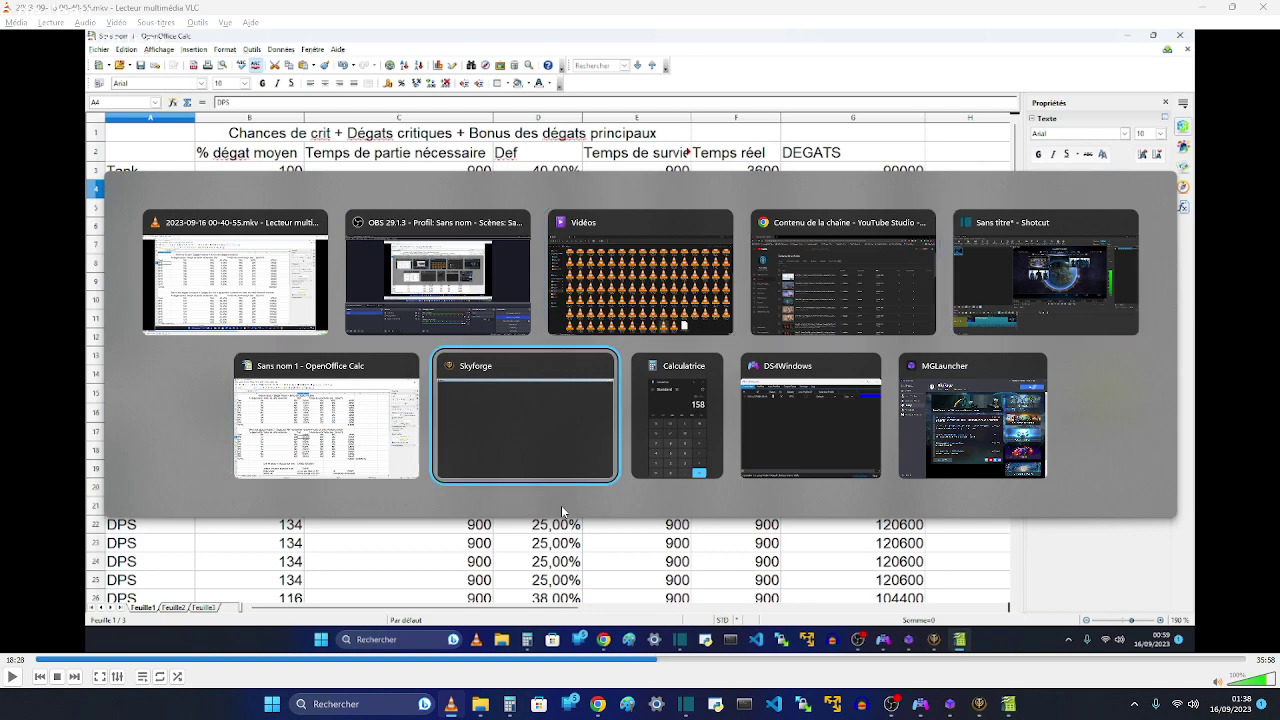
key(alt+Tab)
key(alt+Tab)
key(alt+Tab)
key(alt+Tab)
key(alt+Tab)
key(alt+Tab)
key(alt+Tab)
key(alt+Tab)
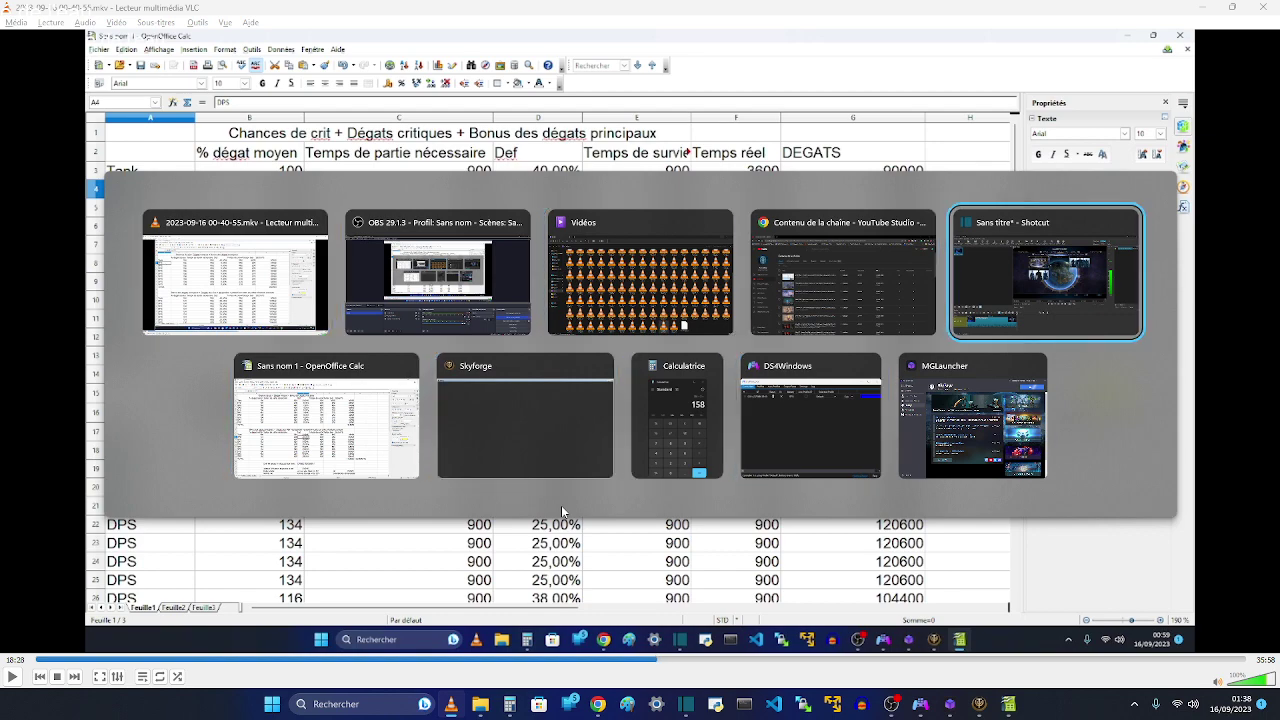
key(alt+Tab)
Copy the second damage table, A15:G27, and paste it below the healing notes starting at cell A39
scroll(562, 512, up, 3)
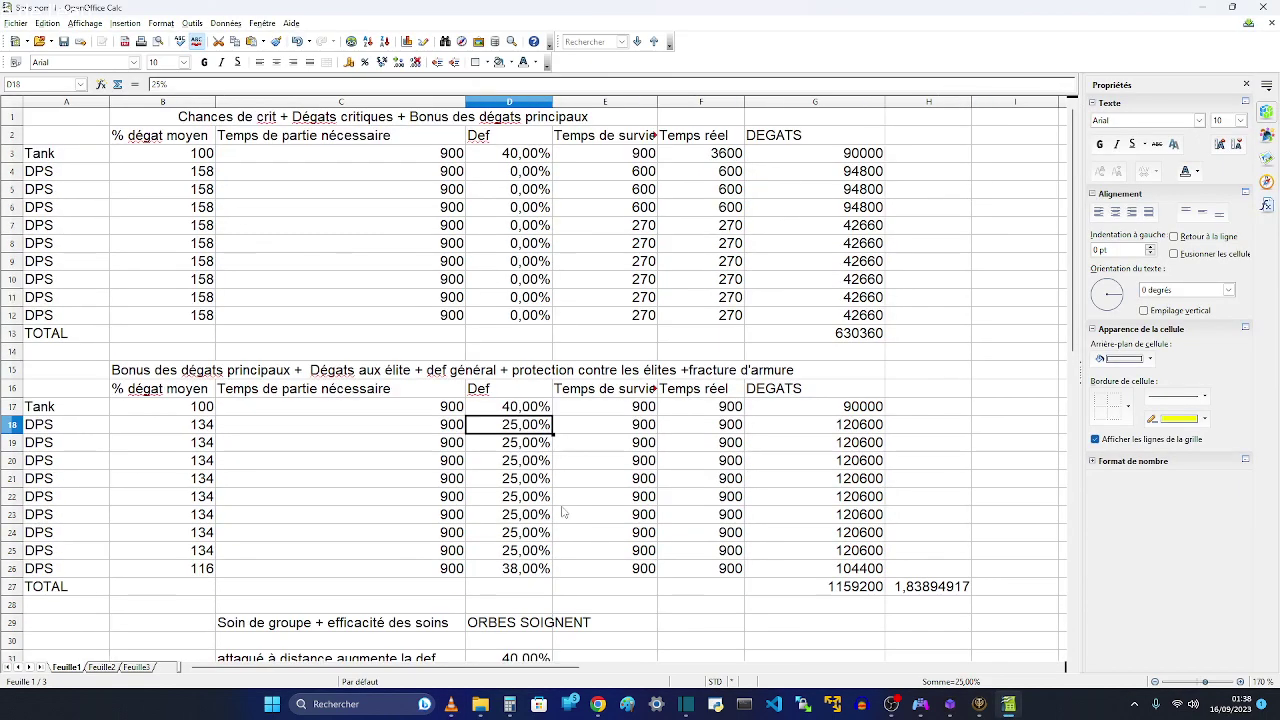
scroll(562, 512, down, 2)
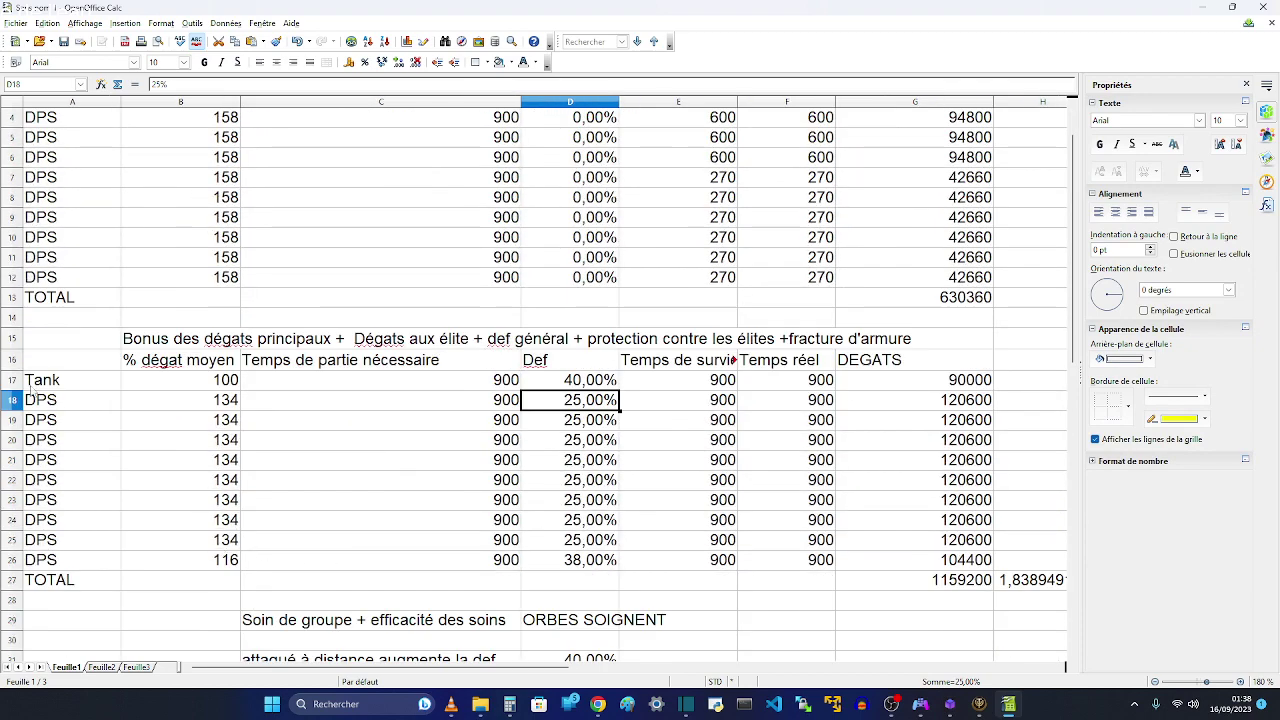
scroll(101, 421, up, 2)
scroll(101, 421, down, 3)
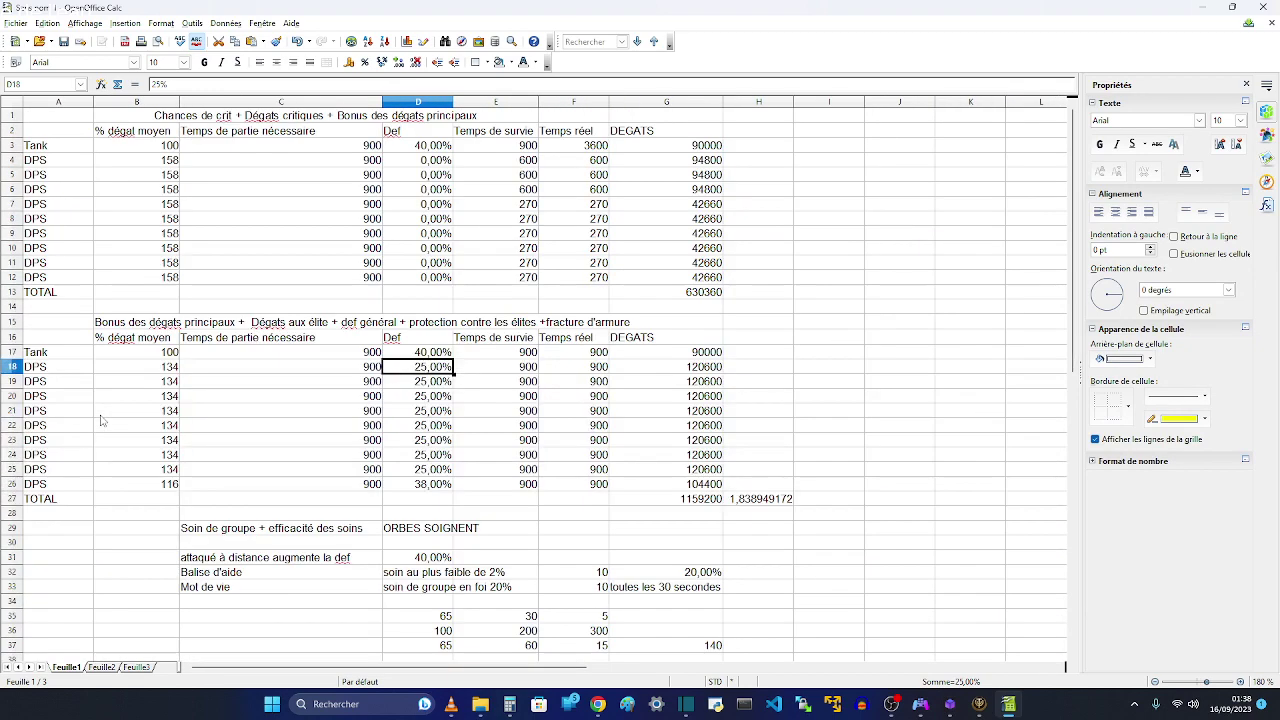
scroll(101, 421, up, 1)
scroll(105, 425, down, 4)
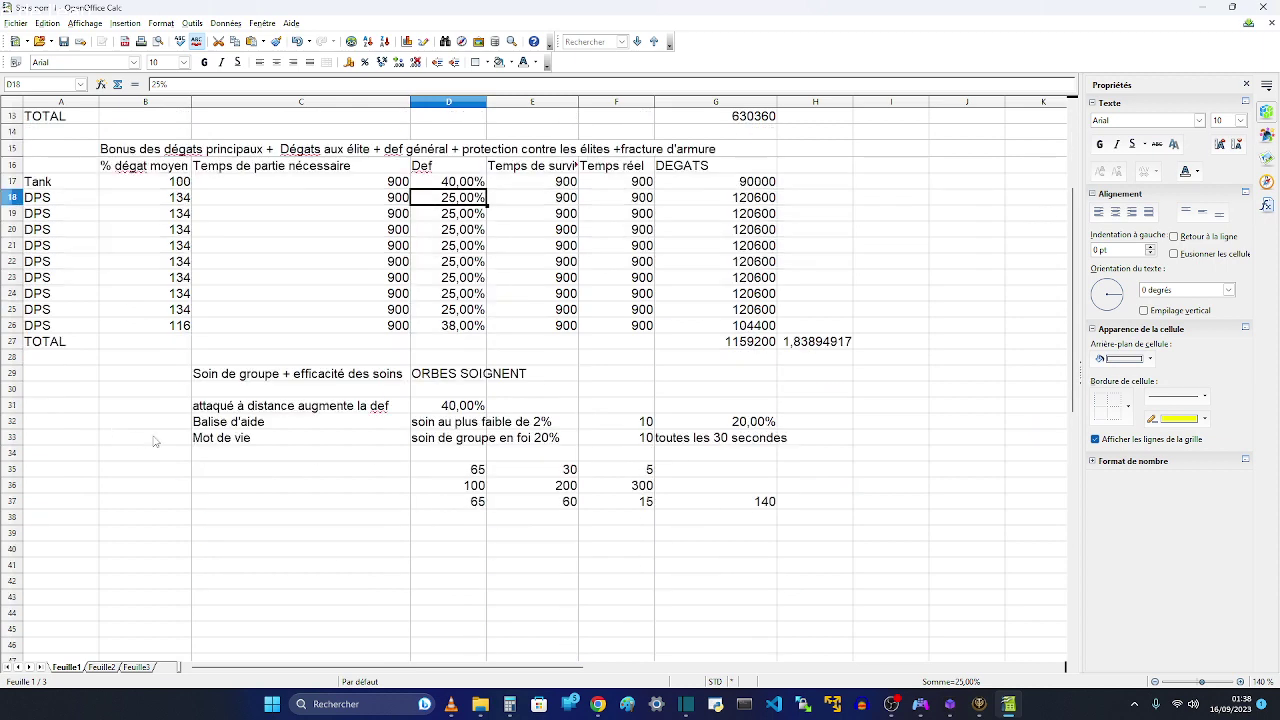
scroll(108, 428, up, 2)
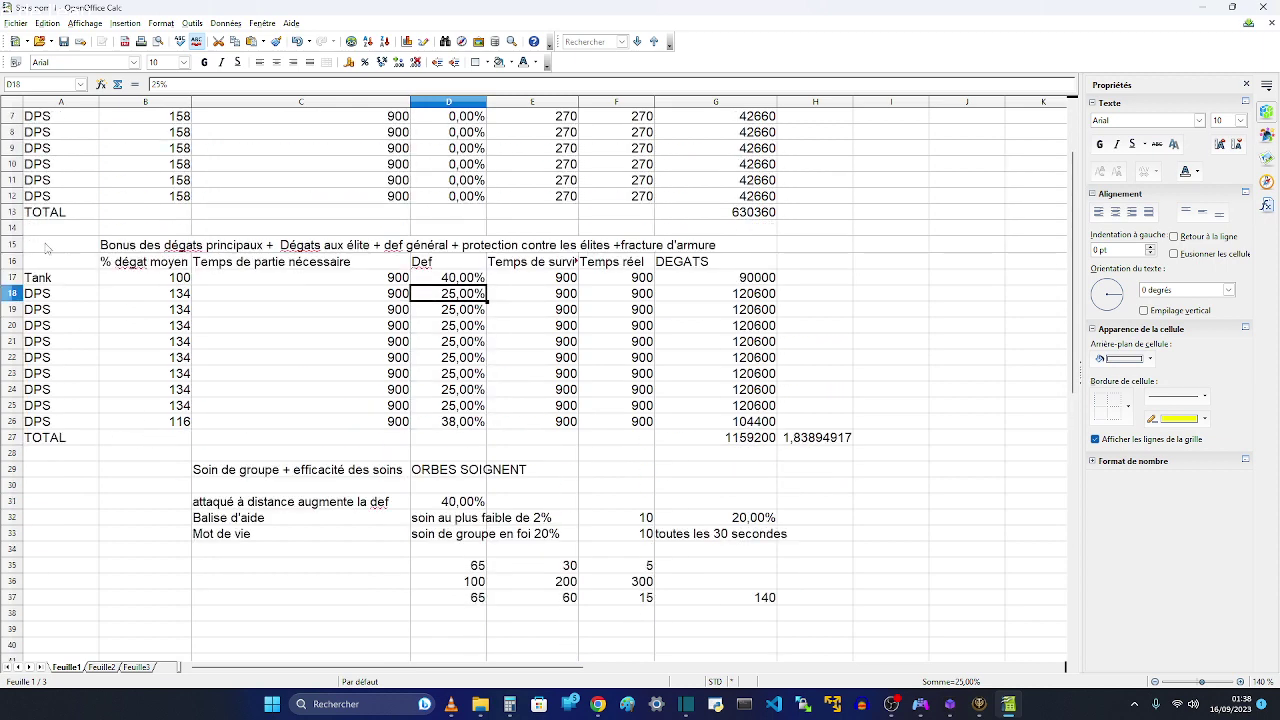
drag(49, 249, 752, 442)
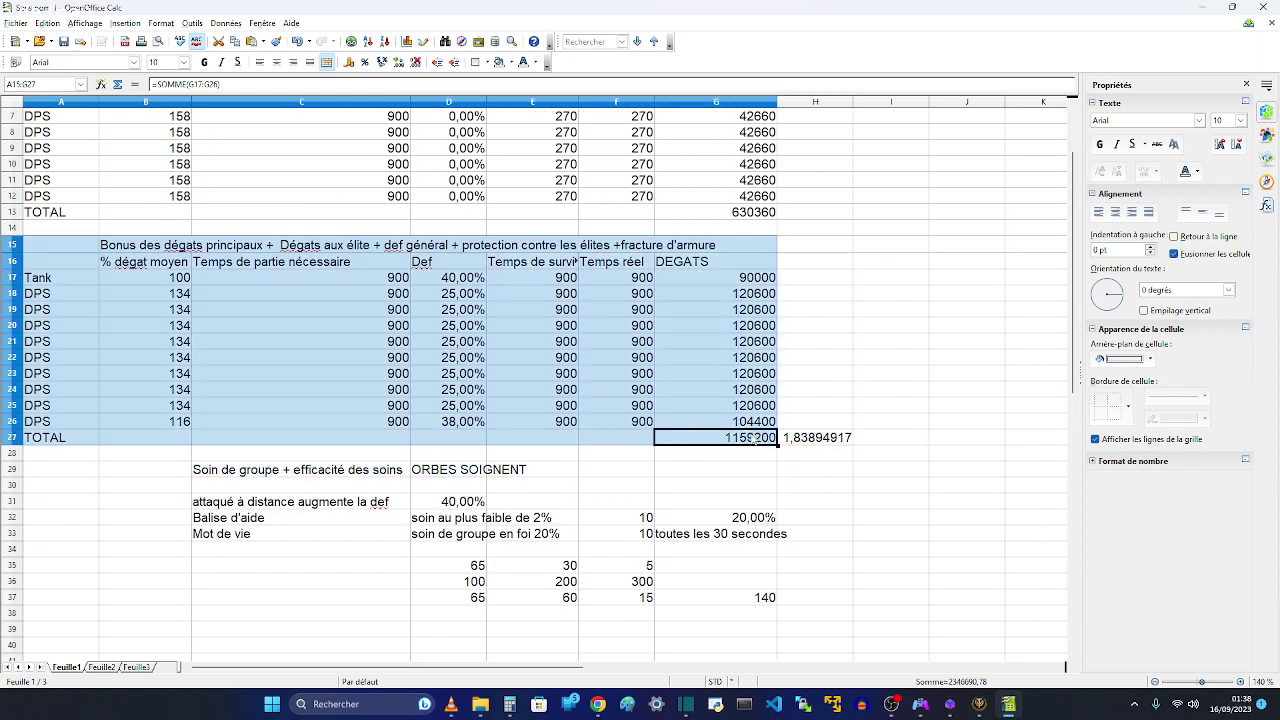
scroll(456, 520, down, 4)
scroll(456, 520, down, 3)
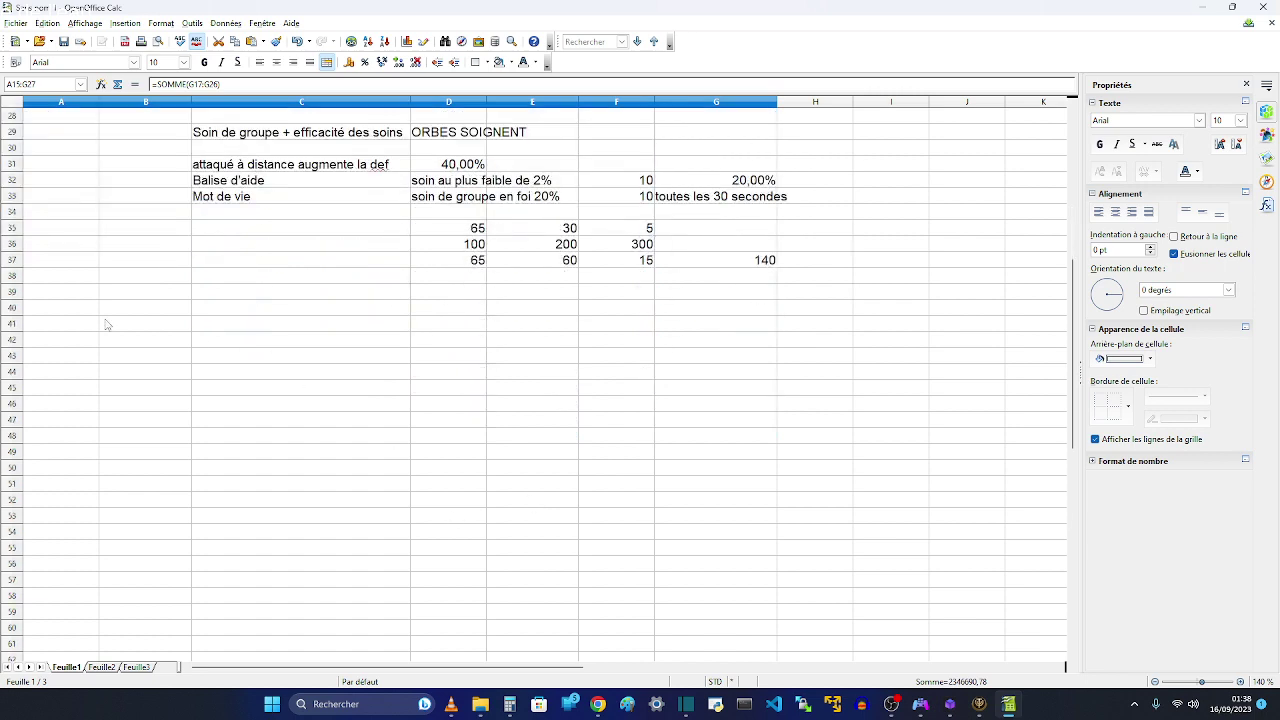
click(62, 293)
key(ctrl+v)
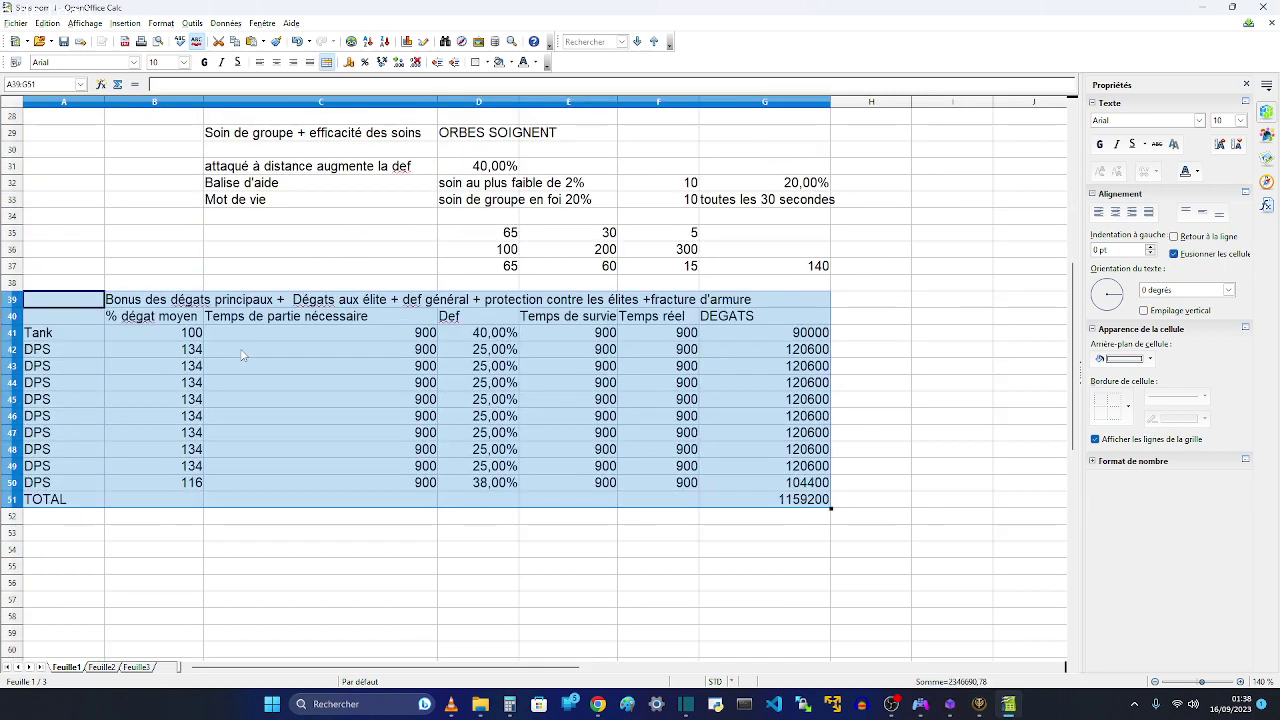
scroll(241, 354, up, 2)
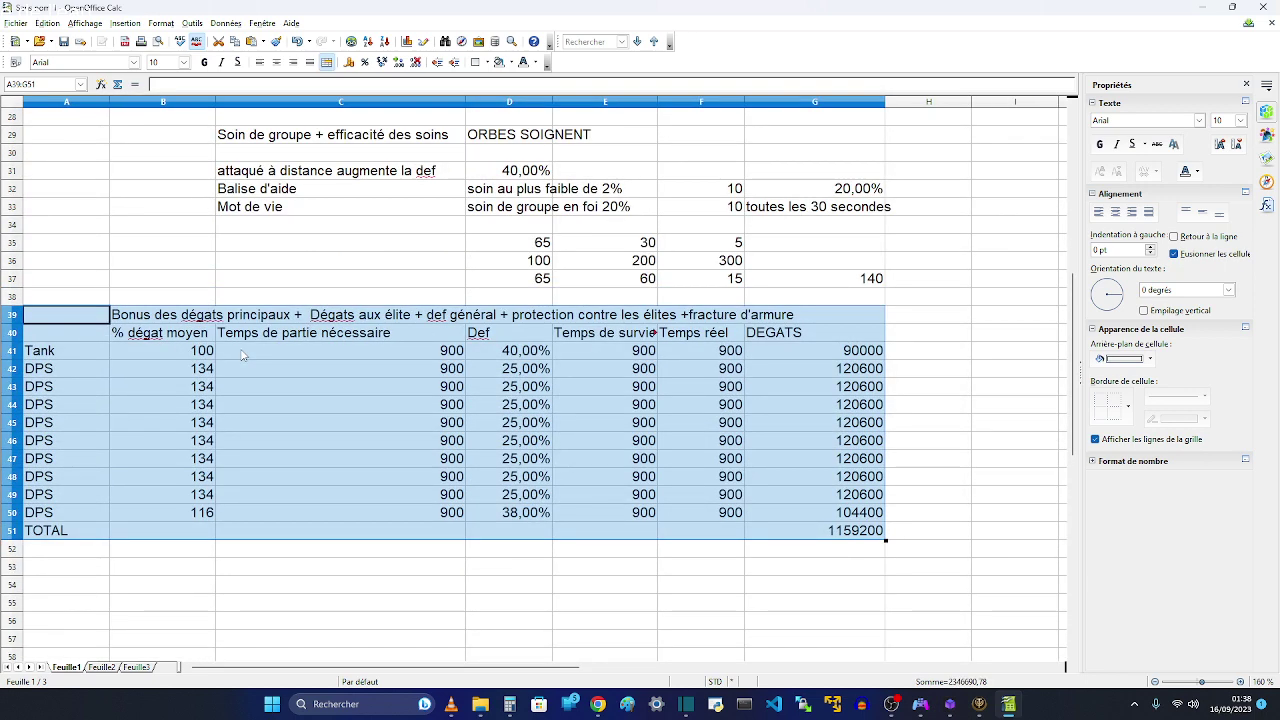
scroll(376, 368, up, 1)
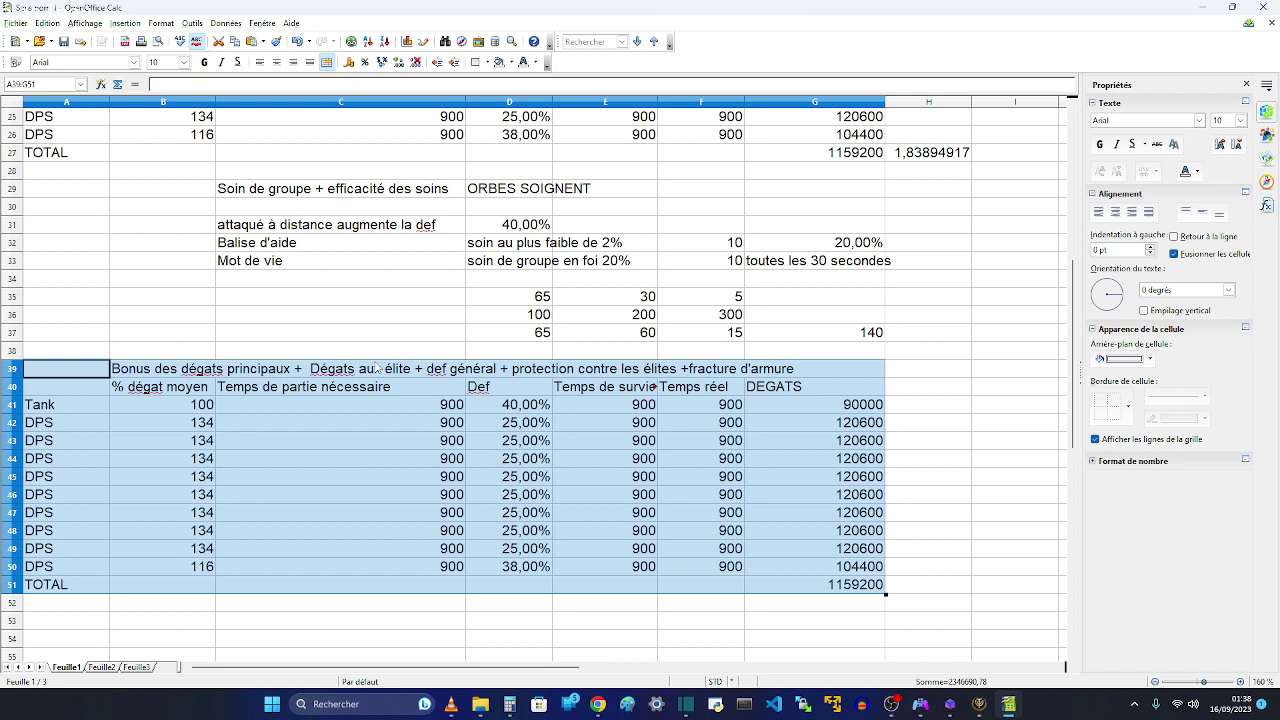
click(368, 335)
scroll(391, 408, up, 1)
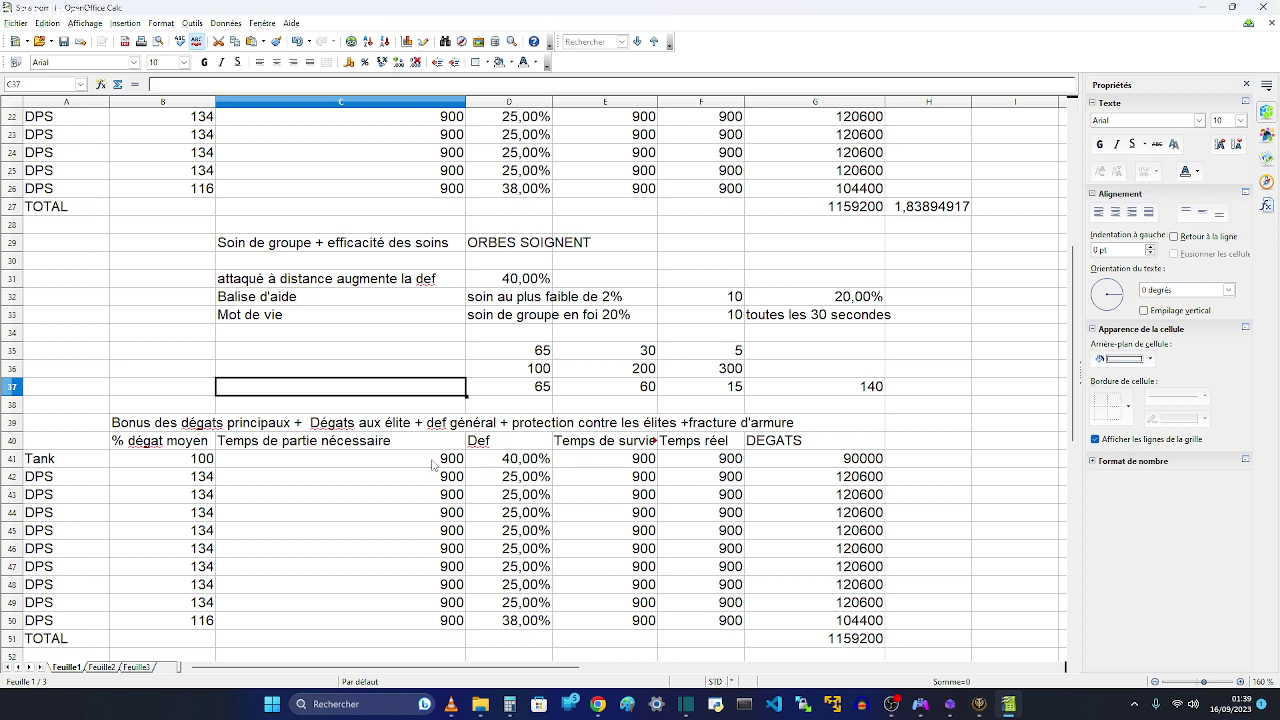
Relabel the first three DPS rows of the copied table, cells A42 to A44, as SOUTIEN
click(65, 483)
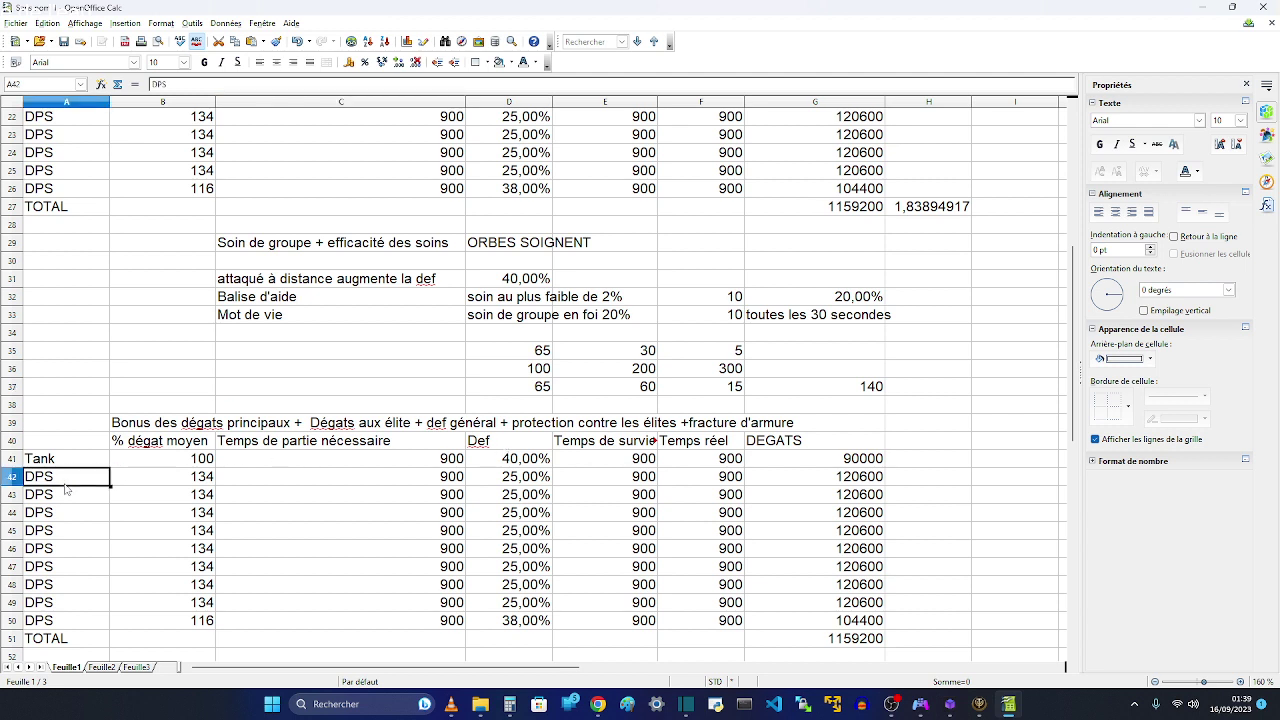
text(sou)
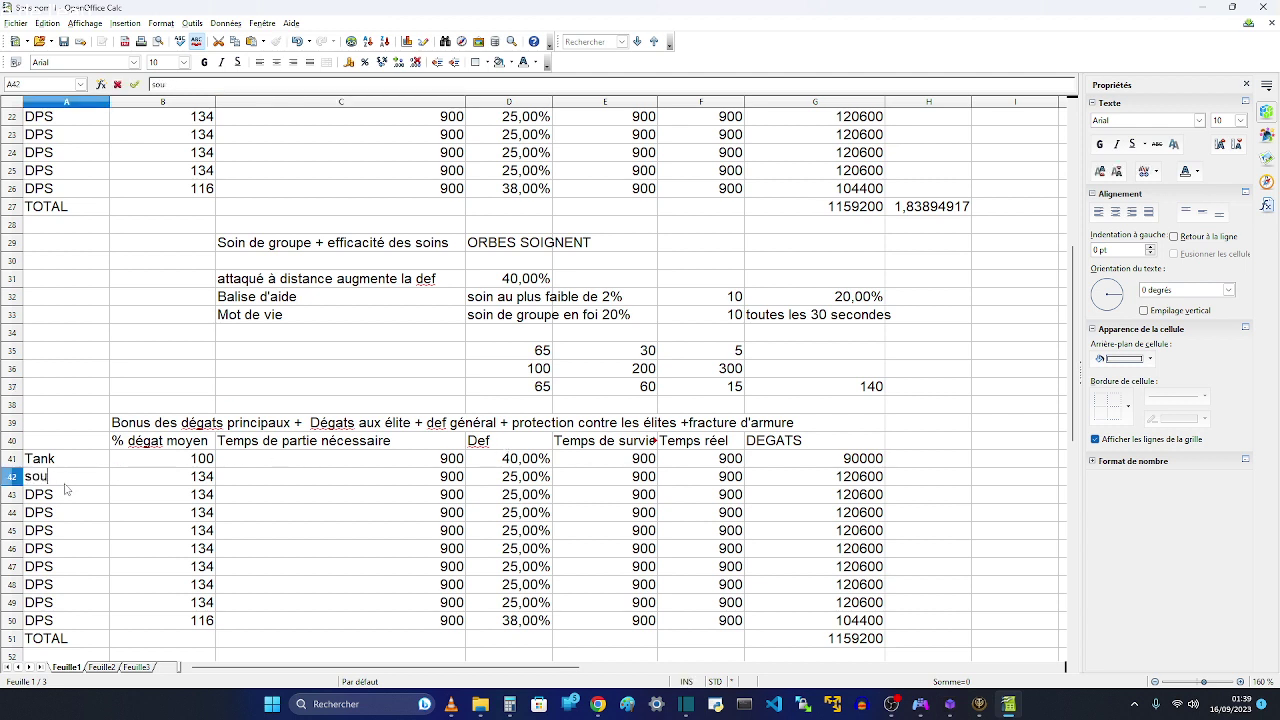
key(BackSpace)
key(BackSpace)
key(BackSpace)
text(s)
key(BackSpace)
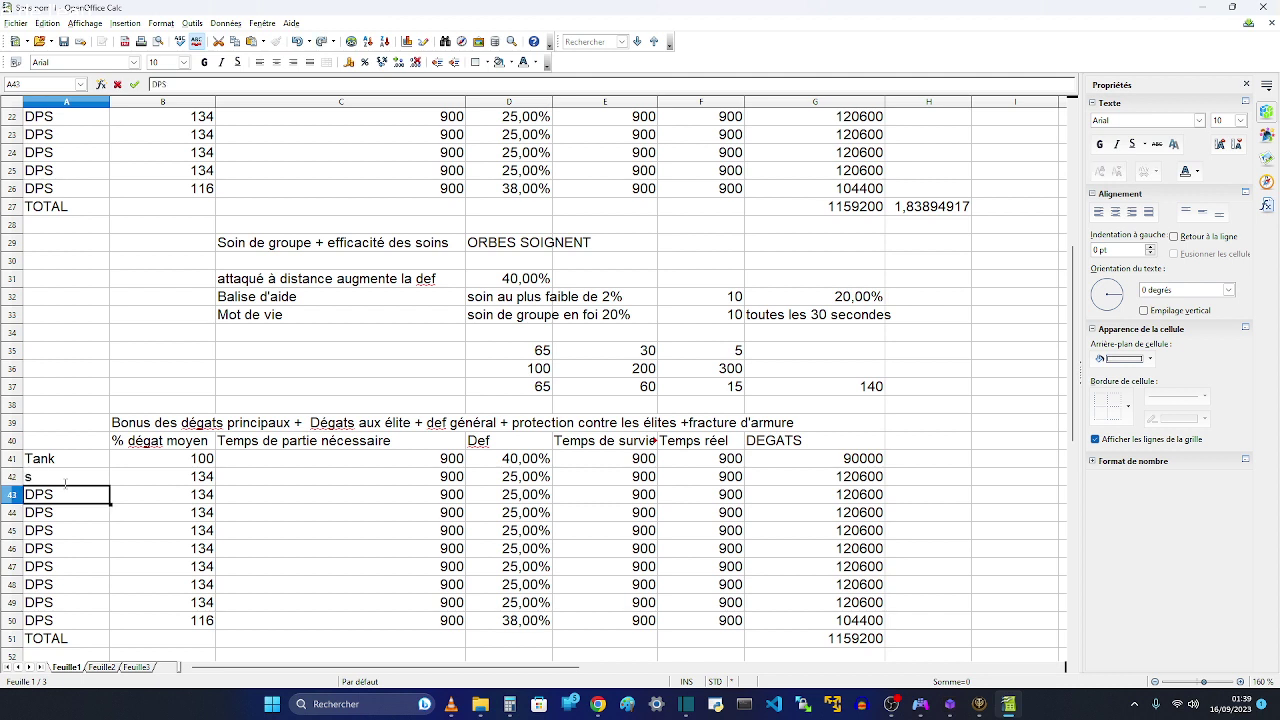
text(SOUTI)
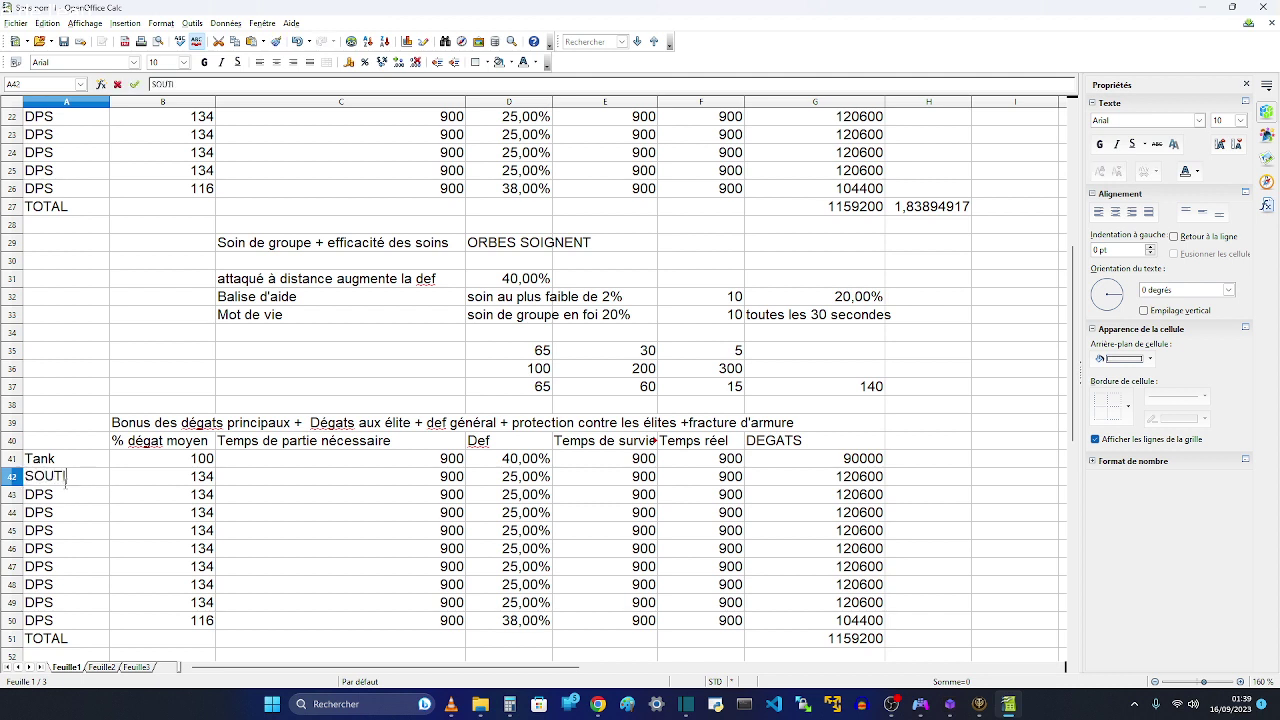
text(EN)
key(Return)
text(SOUTIEN)
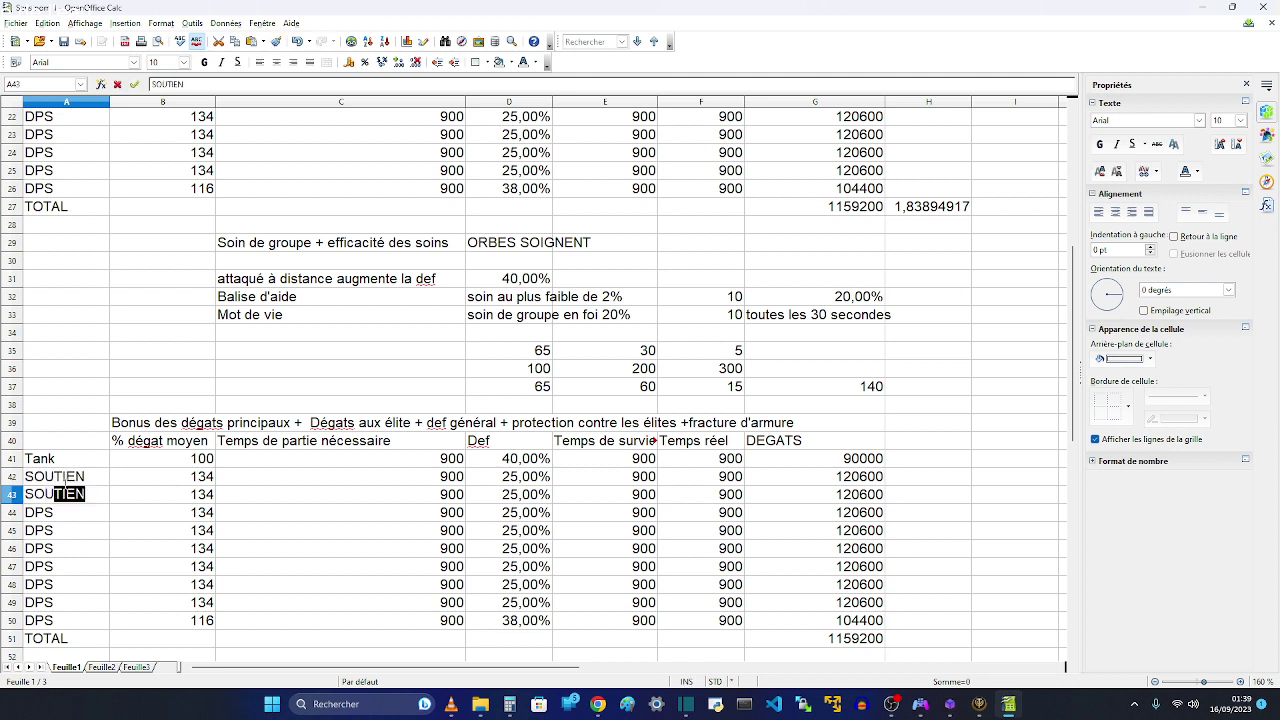
key(Return)
text(SOUTIEN)
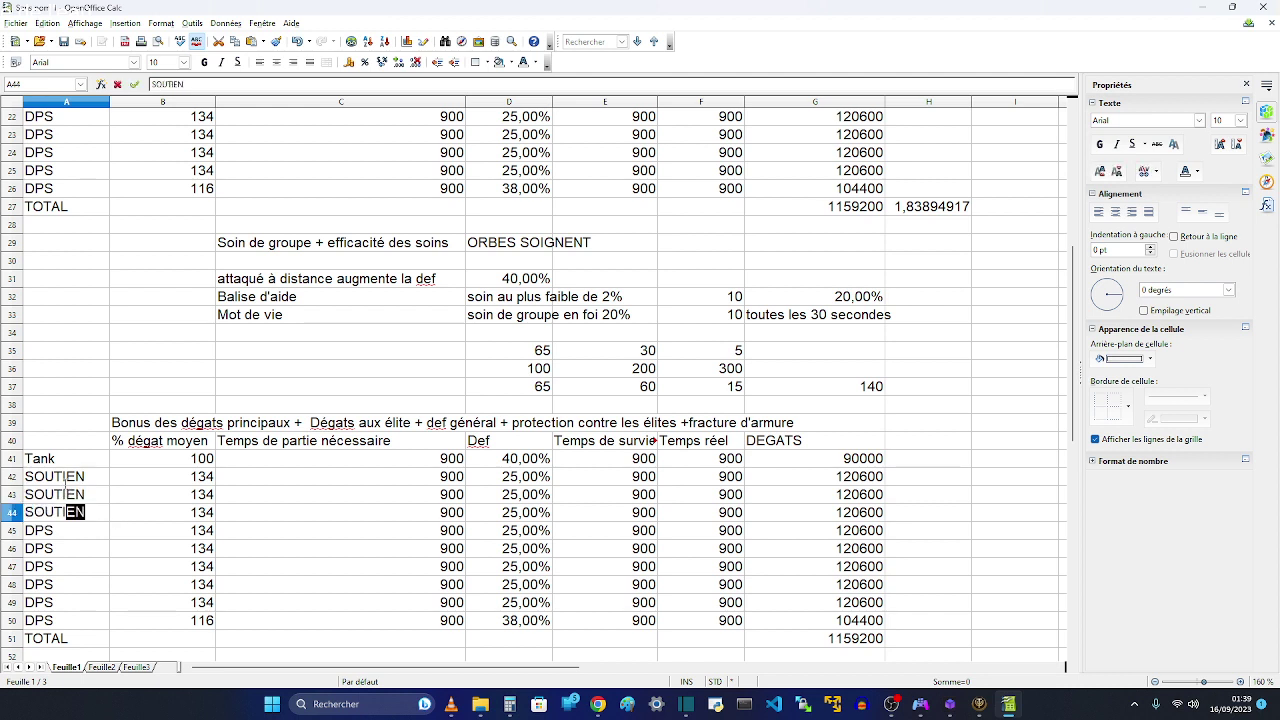
key(Return)
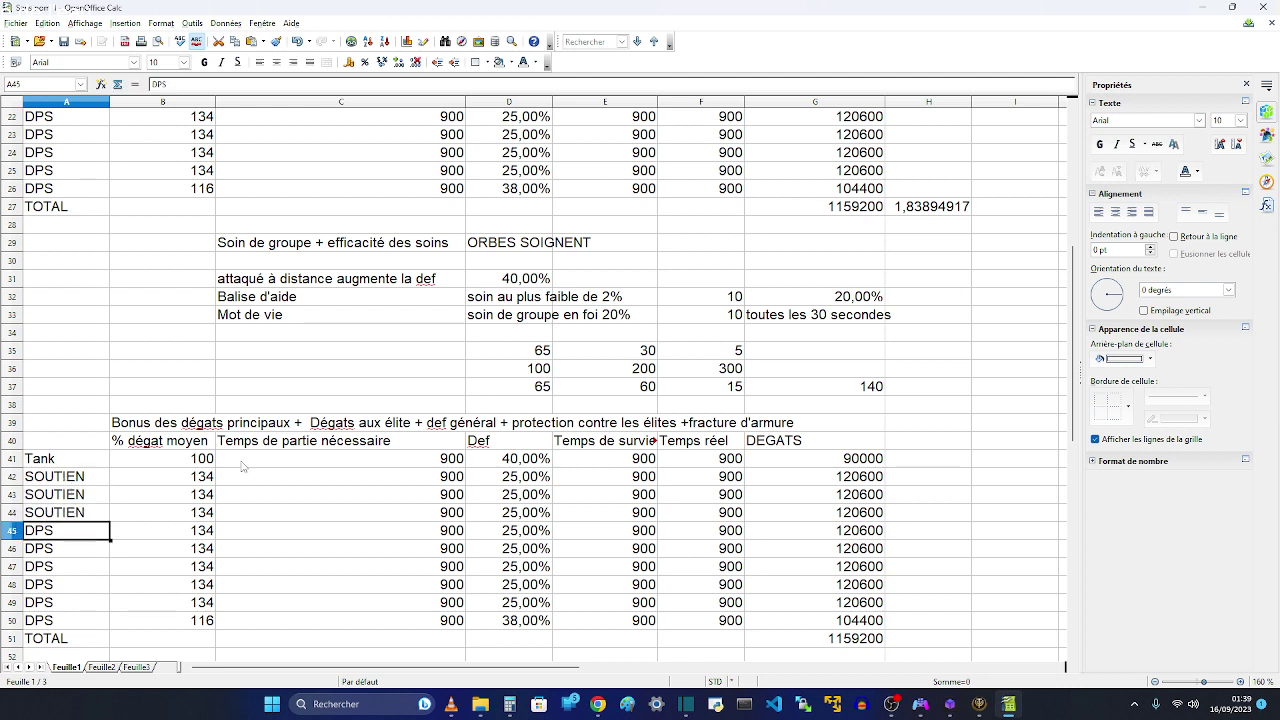
In the copied table's average damage column, set B42 to 100 for the SOUTIEN rows and B45 to 134 for the DPS rows
click(206, 482)
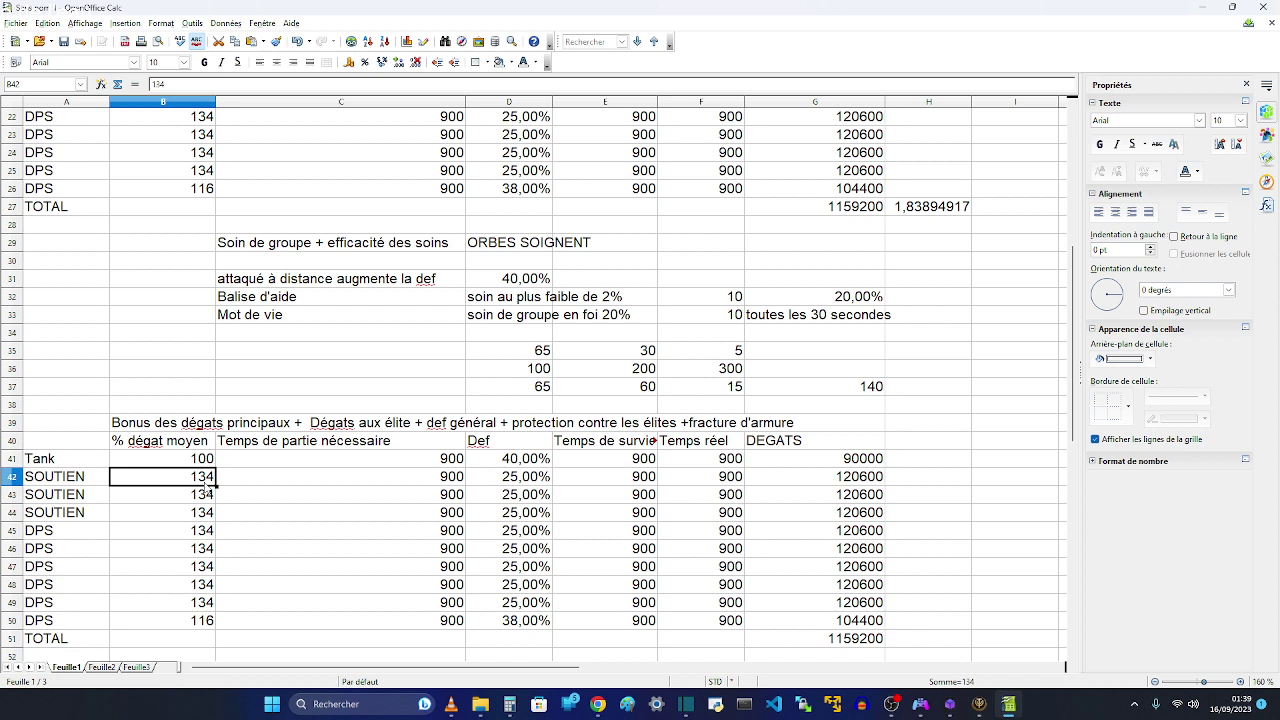
text(100)
key(Return)
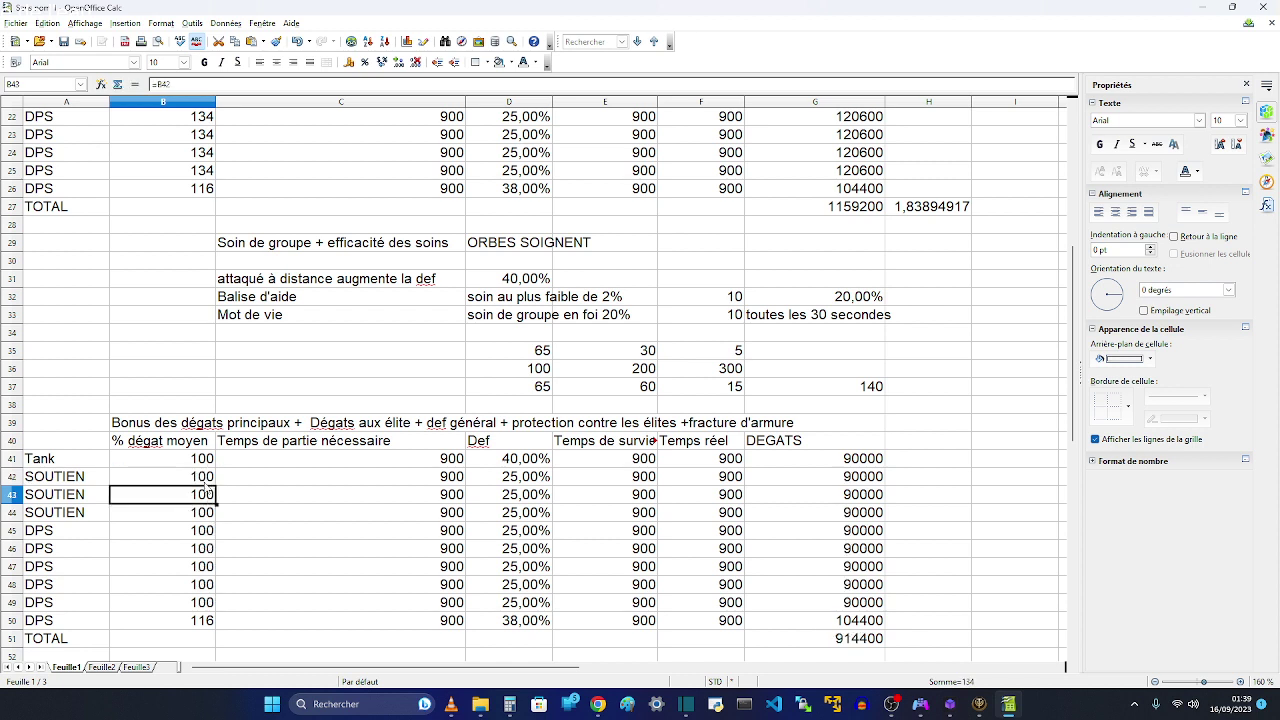
click(213, 536)
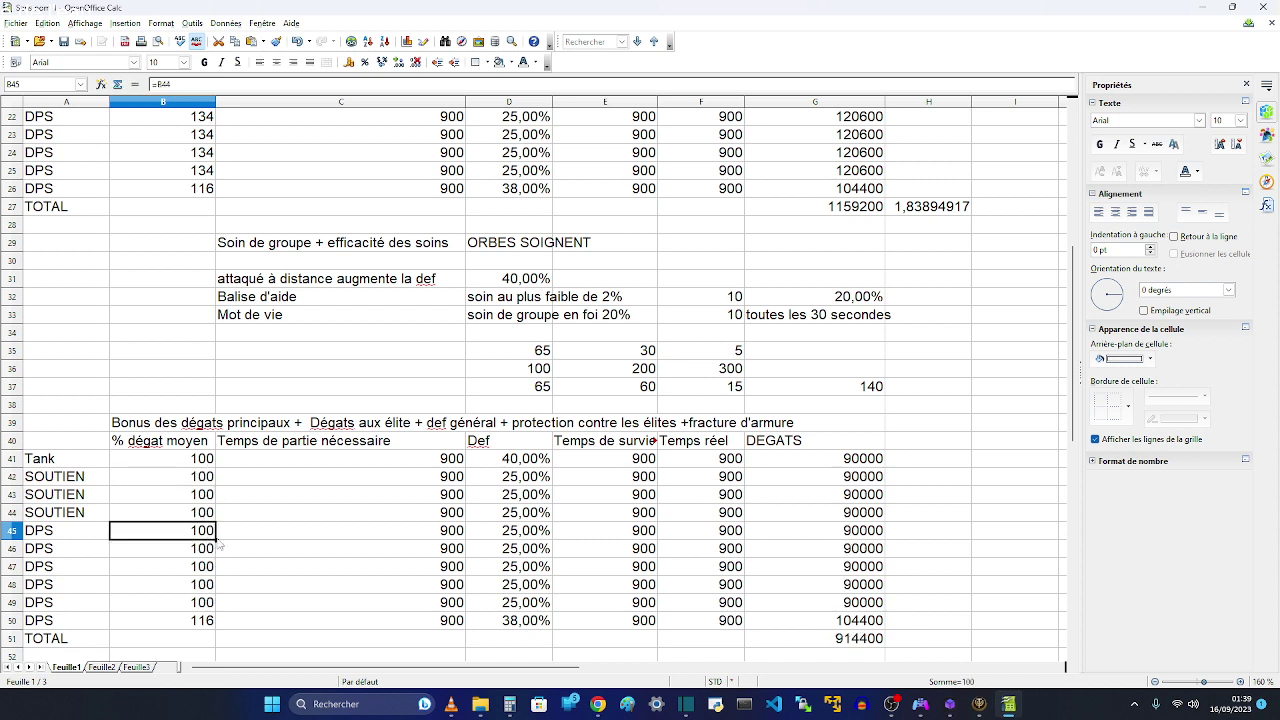
text(134)
key(Return)
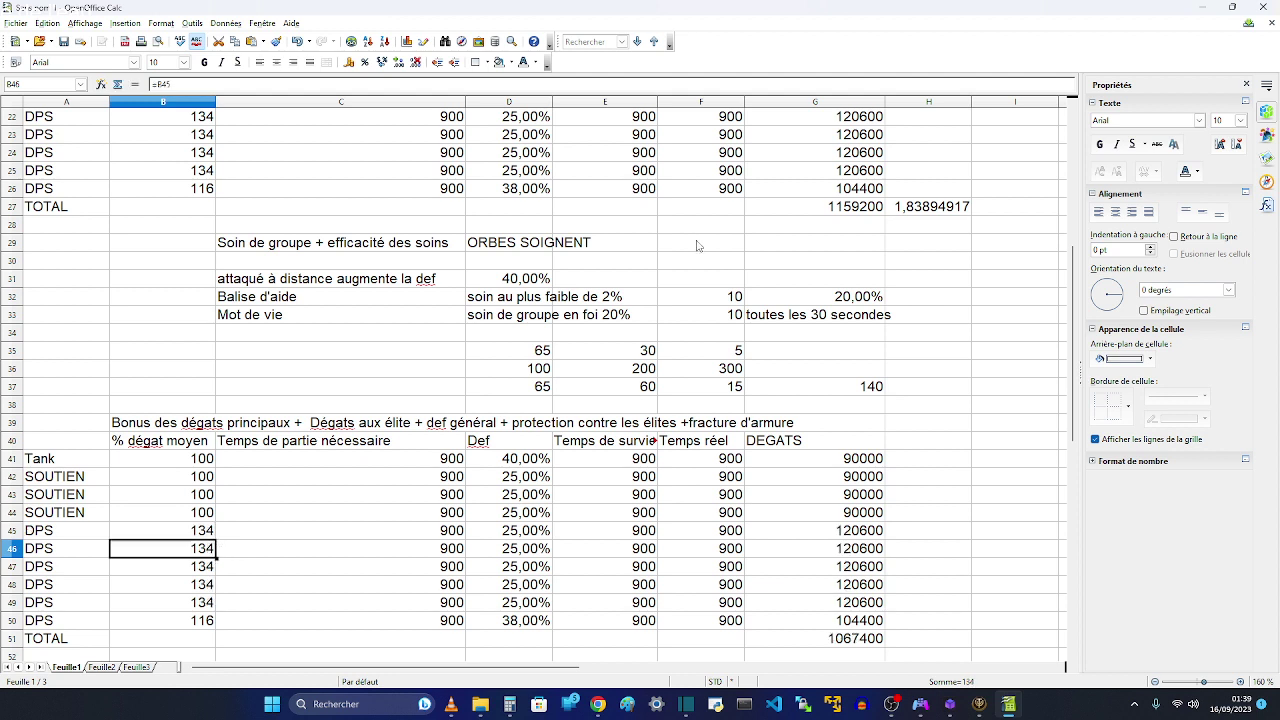
Review the first two damage tables and compare their DEGATS totals, including the total formula in G13
scroll(936, 424, up, 7)
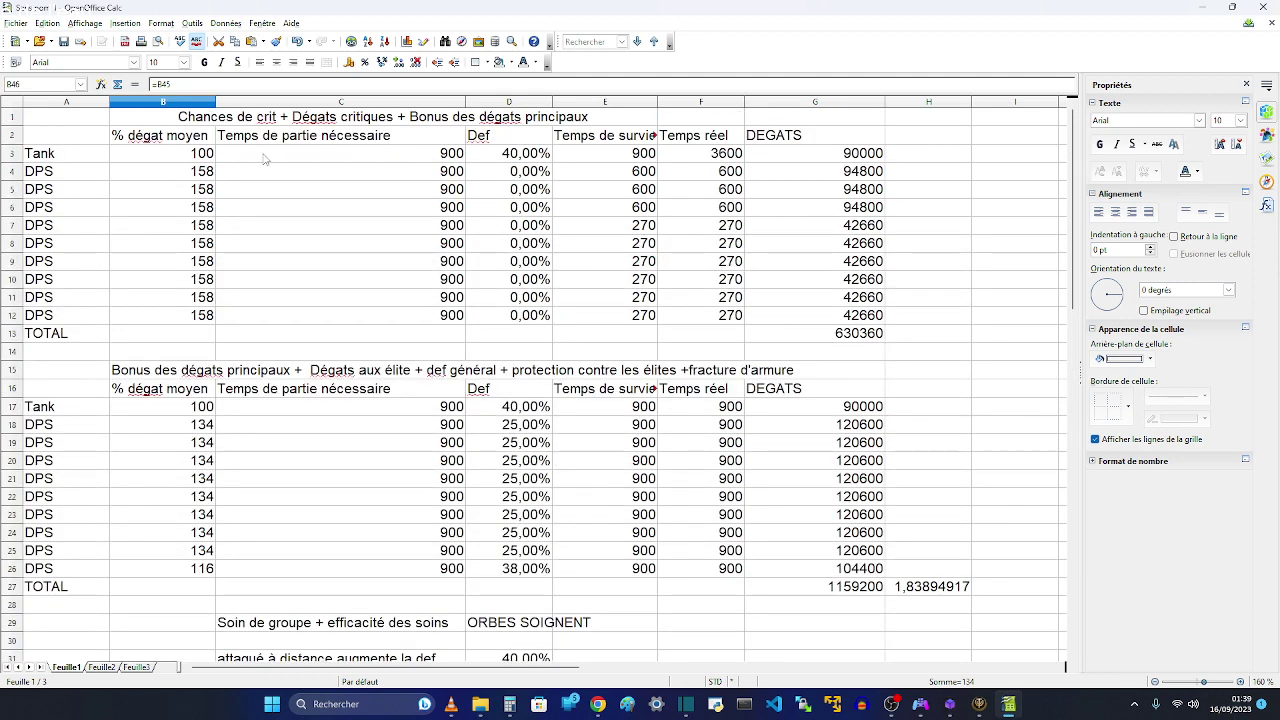
click(880, 331)
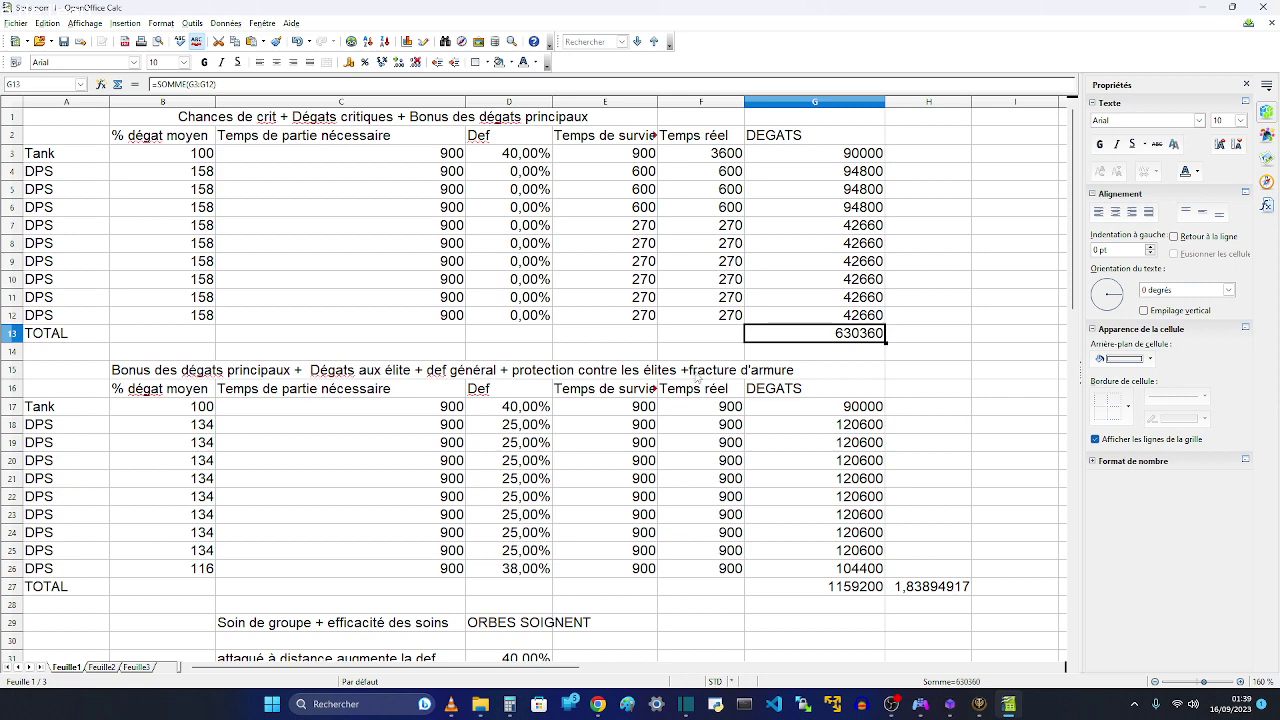
scroll(697, 377, down, 4)
scroll(697, 377, up, 2)
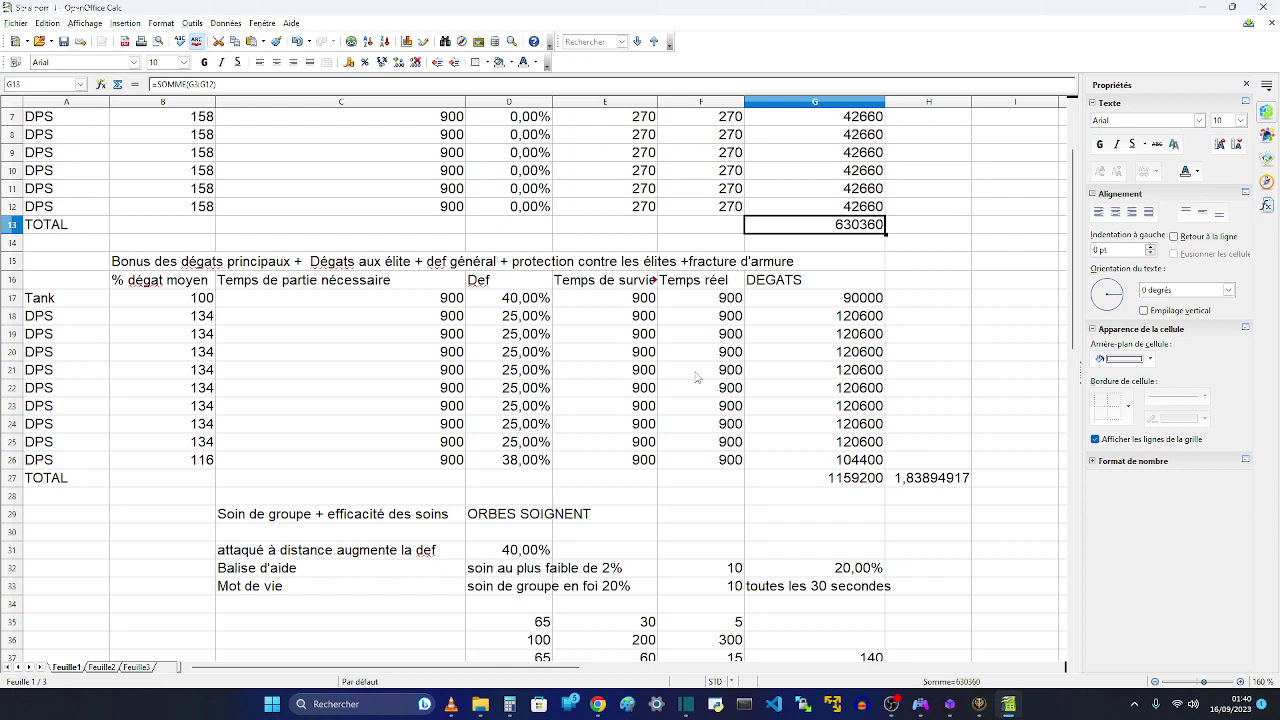
scroll(697, 377, down, 3)
scroll(697, 377, up, 5)
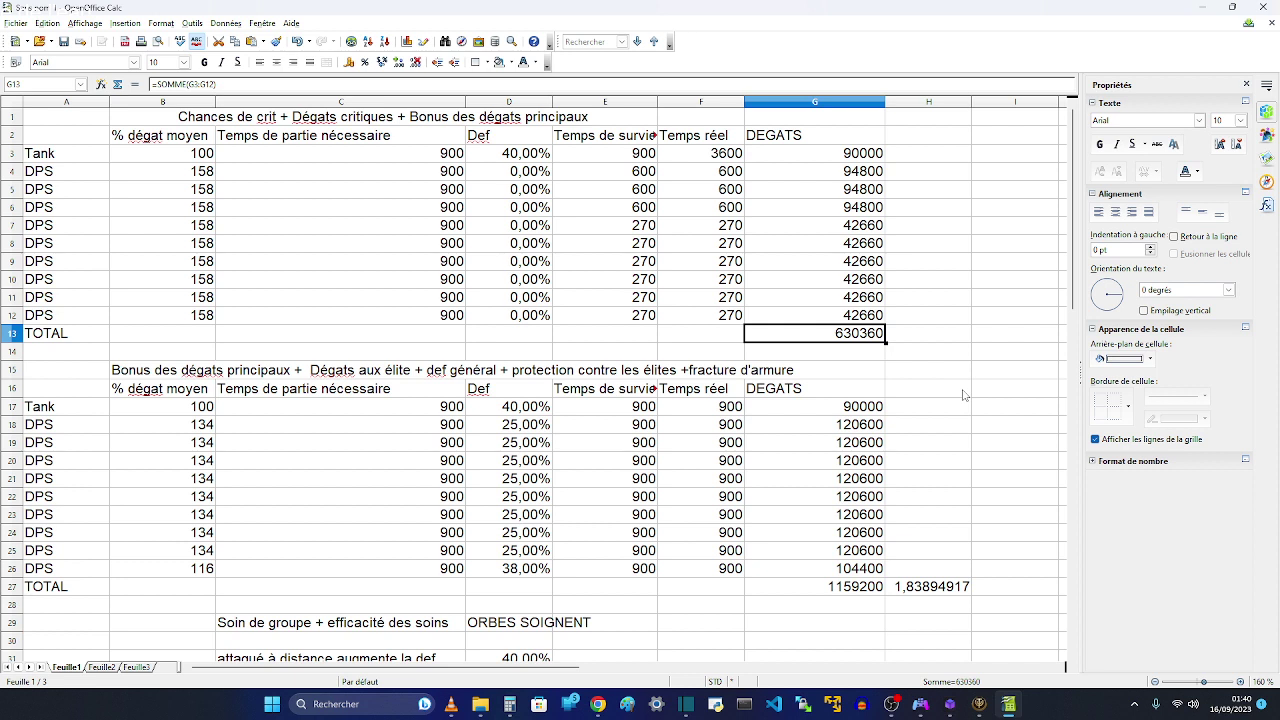
scroll(963, 395, down, 3)
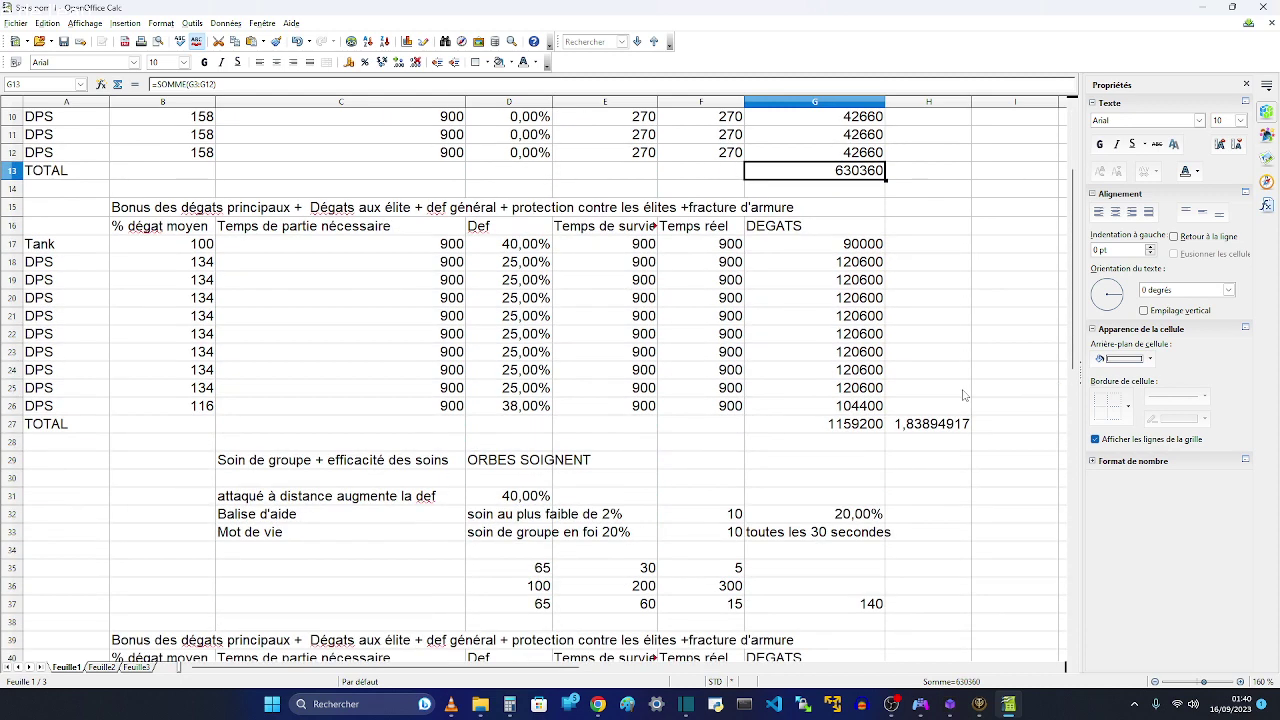
Set the Def value of the first SOUTIEN row in the copied table, cell D42, to 40%
scroll(963, 395, down, 5)
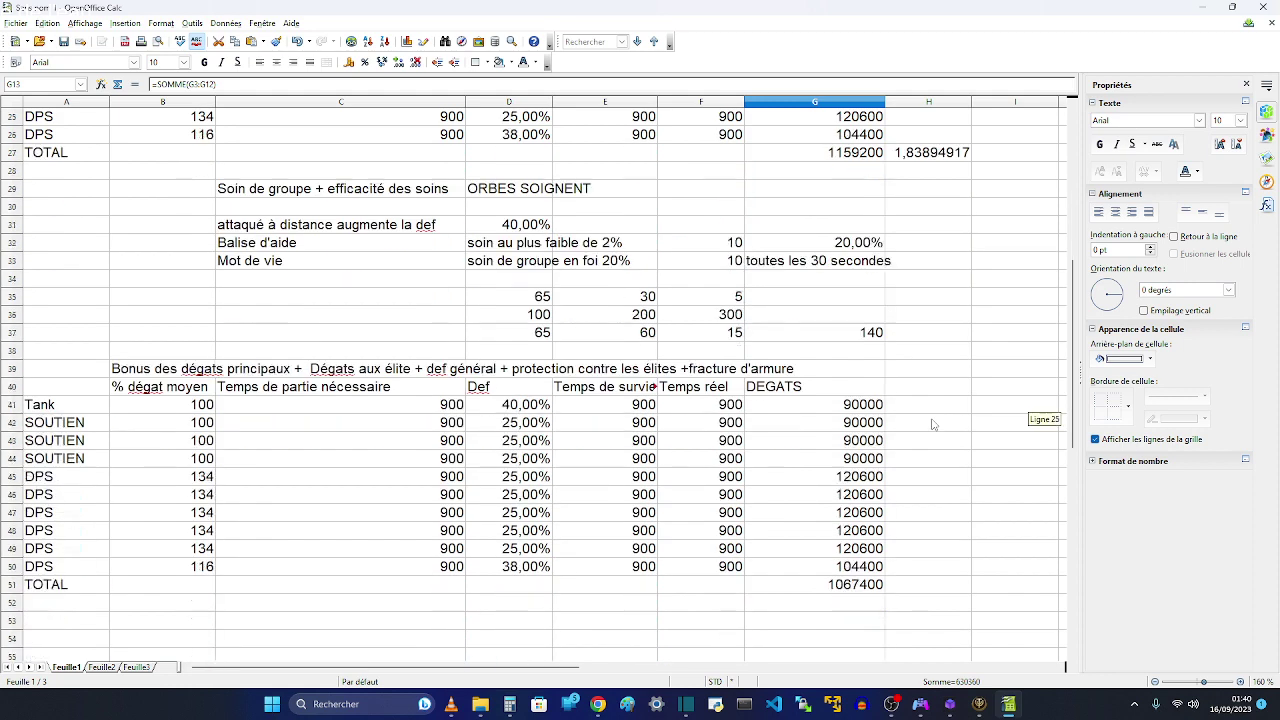
click(535, 426)
text(40%)
key(Tab)
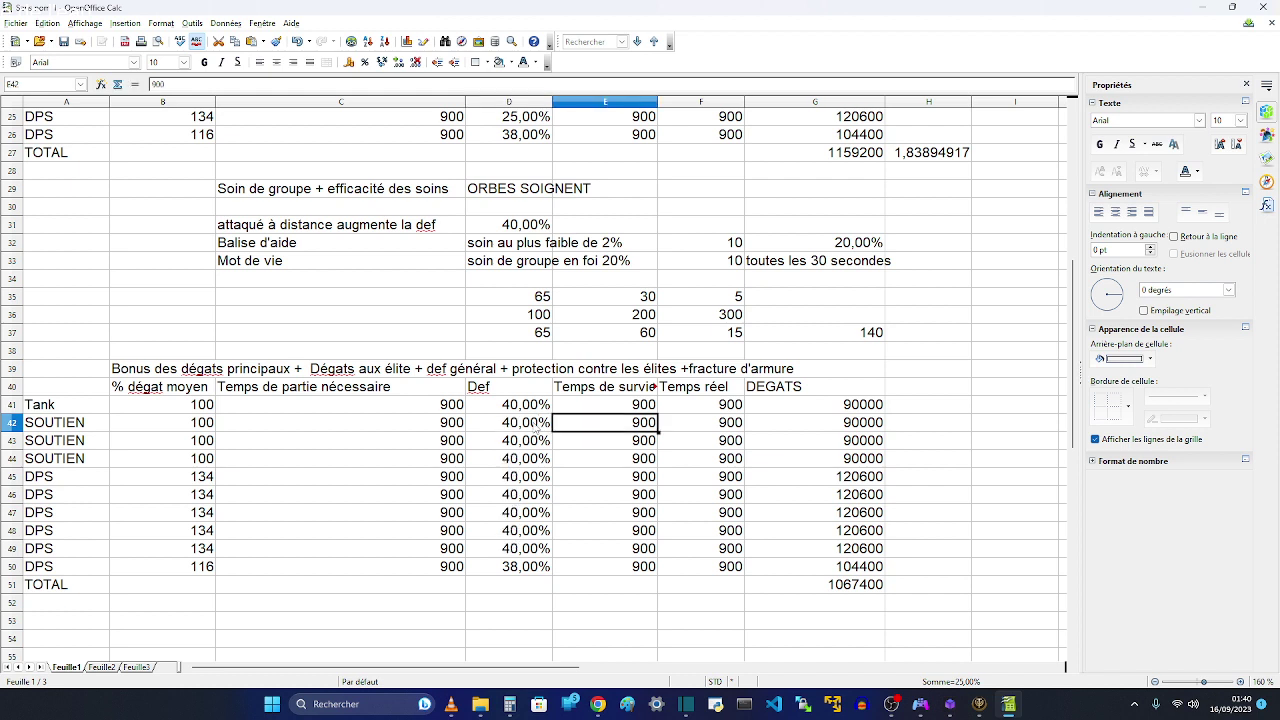
Set the Def value of the copied table's first DPS row, cell D45, to 25%
key(Down)
key(Down)
key(Down)
key(Down)
key(Up)
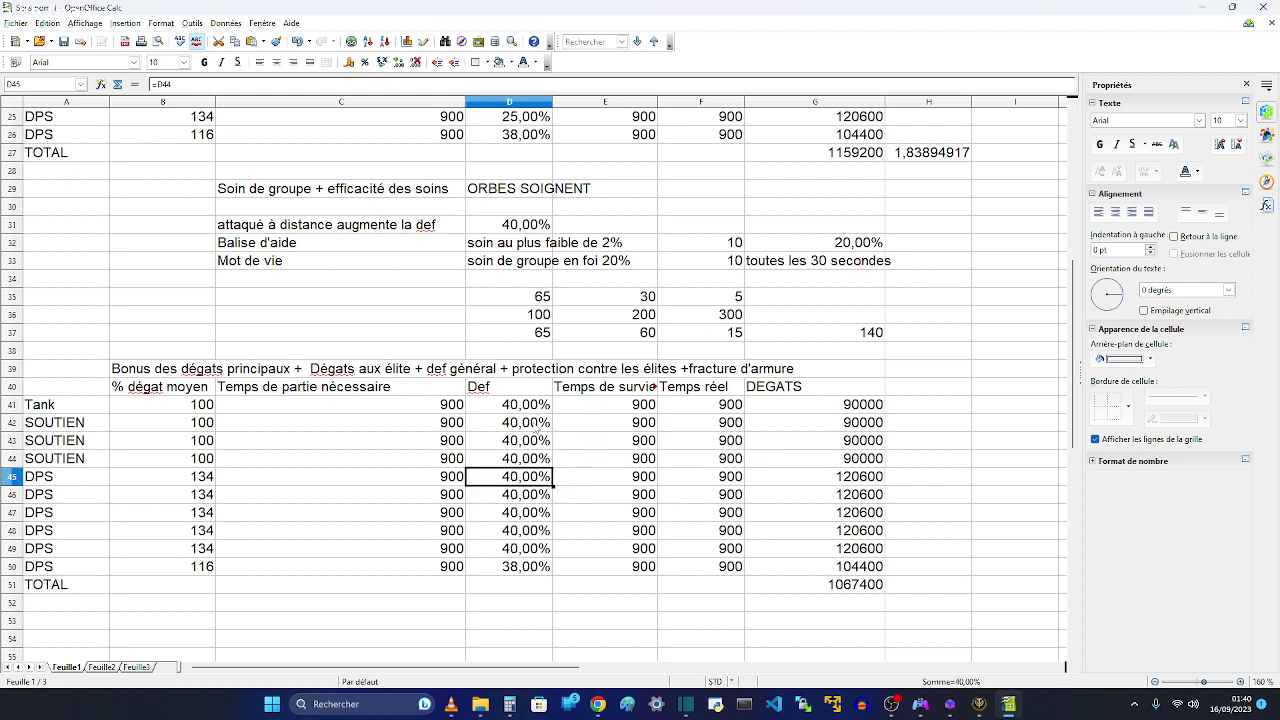
text(25%)
key(Return)
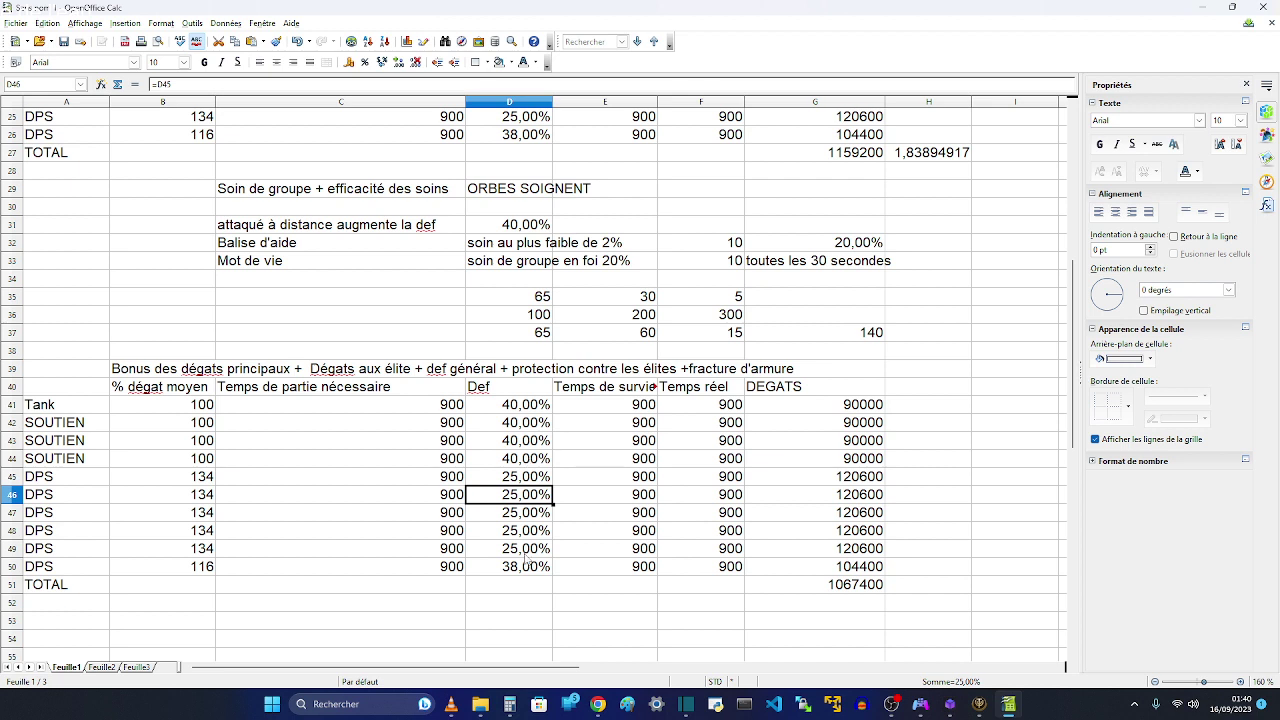
Set the Def value of the copied table's last DPS row, cell D50, to 25%
click(526, 584)
click(530, 566)
text(25%)
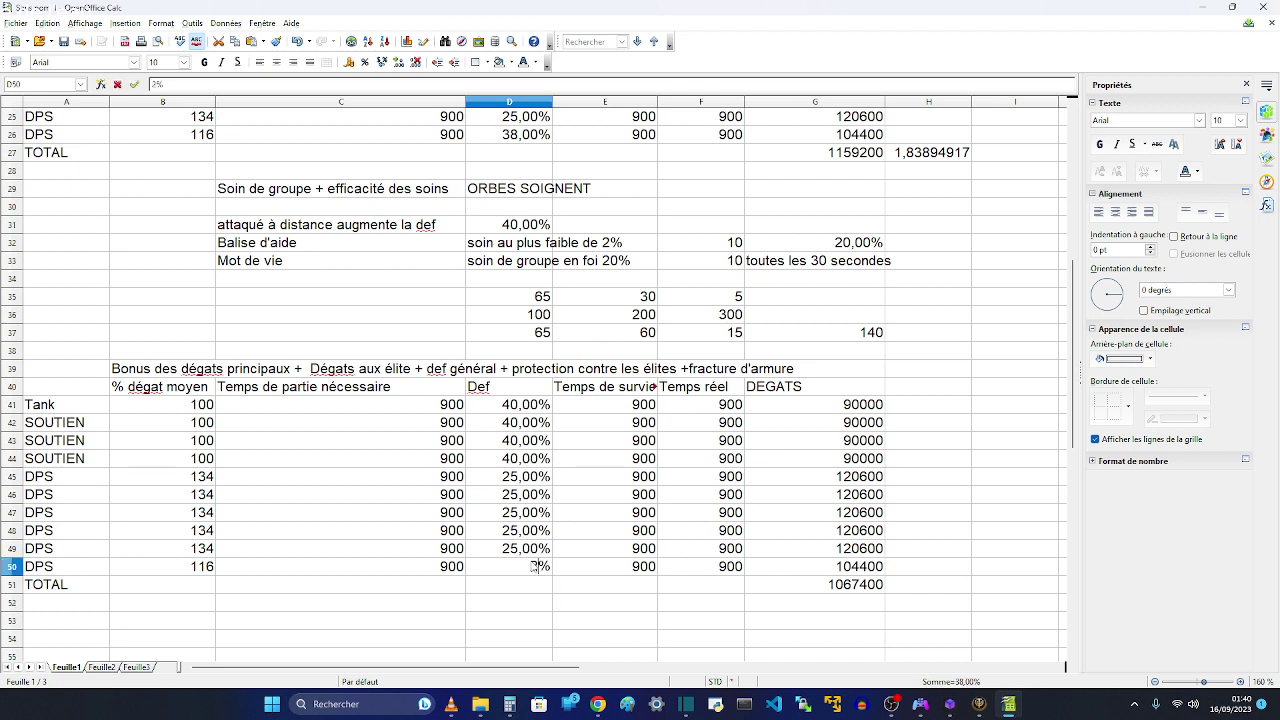
key(Return)
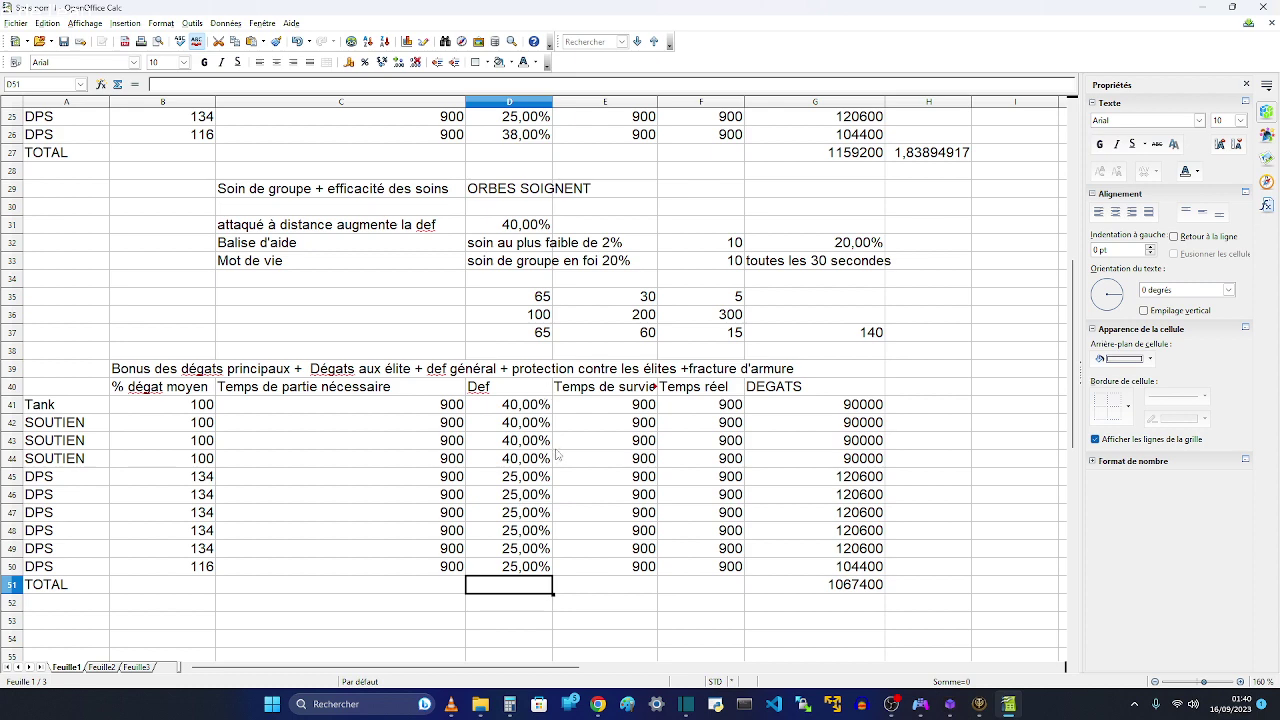
Highlight the ranged-attack defence bonus in C31:D31 and compare it with the Def values of the copied table
scroll(557, 455, up, 3)
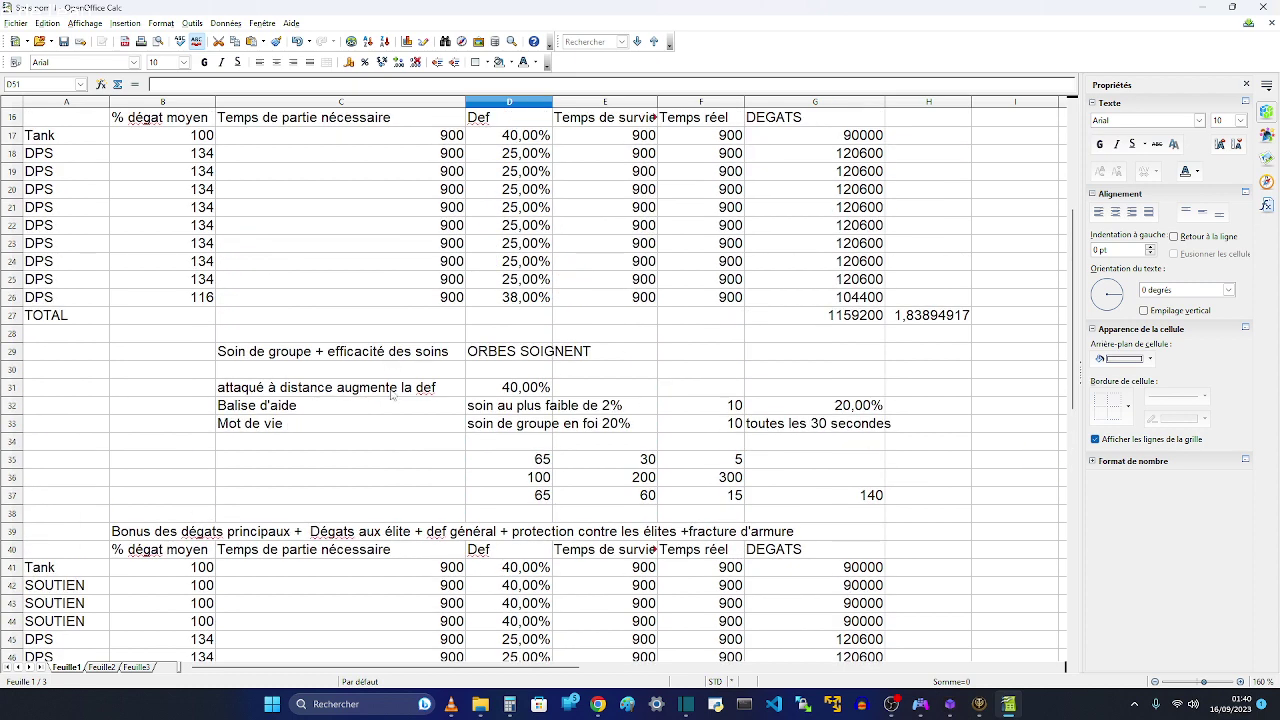
drag(524, 387, 366, 391)
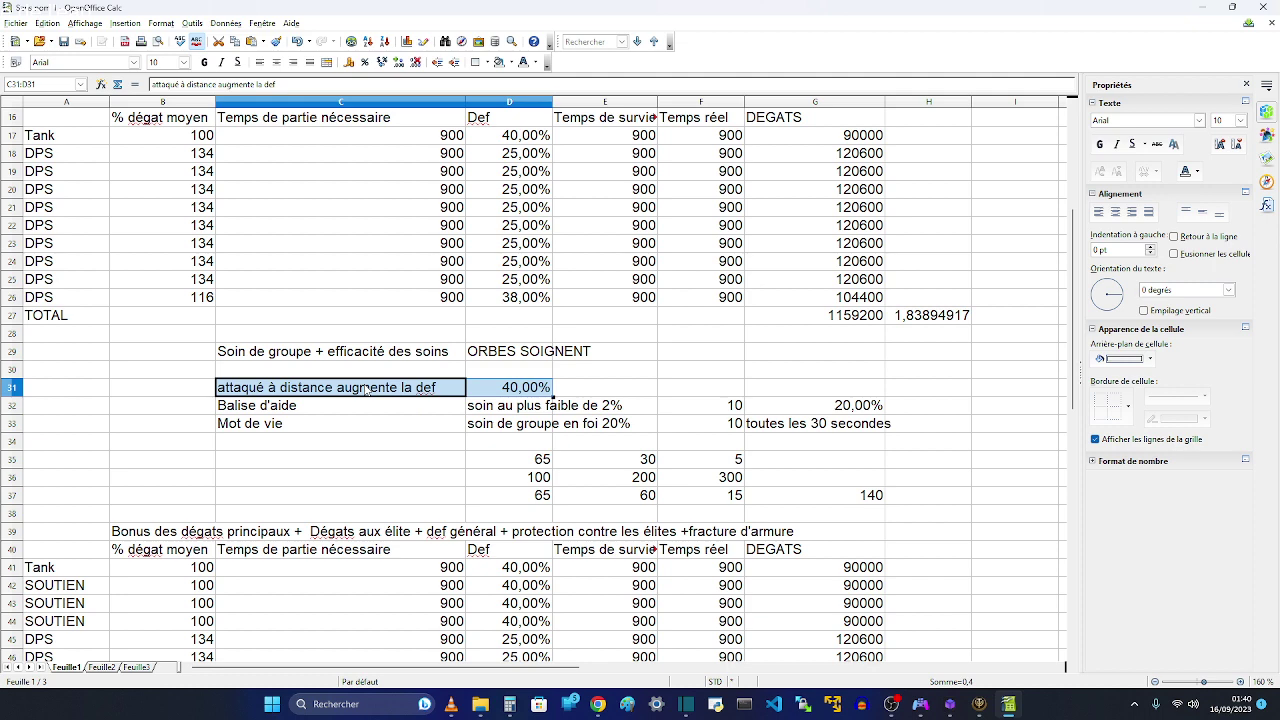
scroll(545, 495, down, 3)
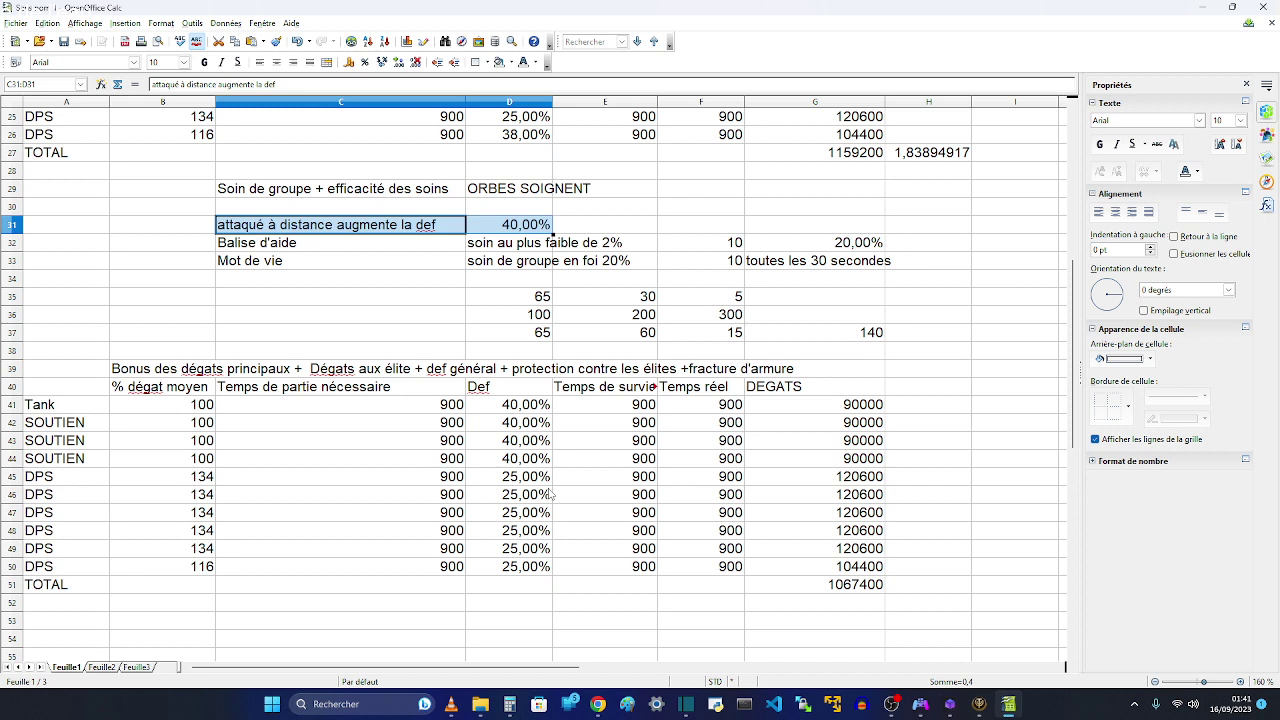
Enter the label SYMBOLES in C30 and SOIN beside it in D30
click(397, 210)
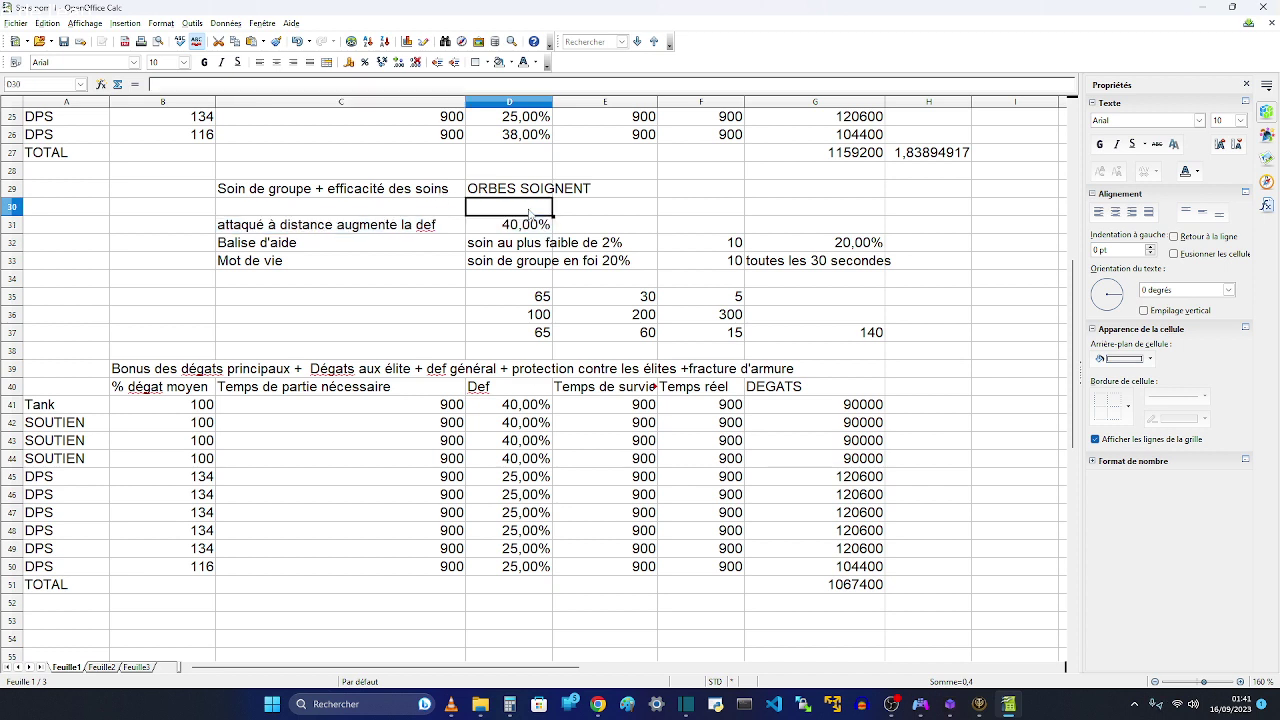
text(SYMBOLES)
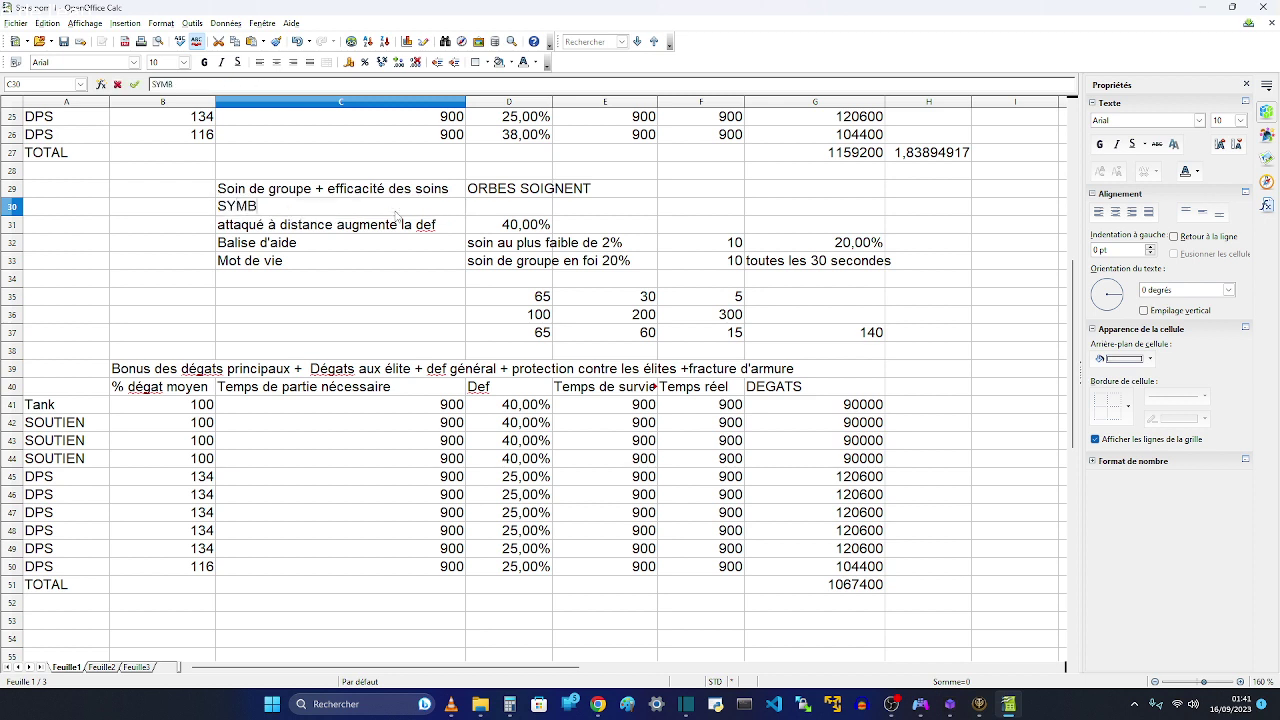
key(Tab)
key(Tab)
key(Tab)
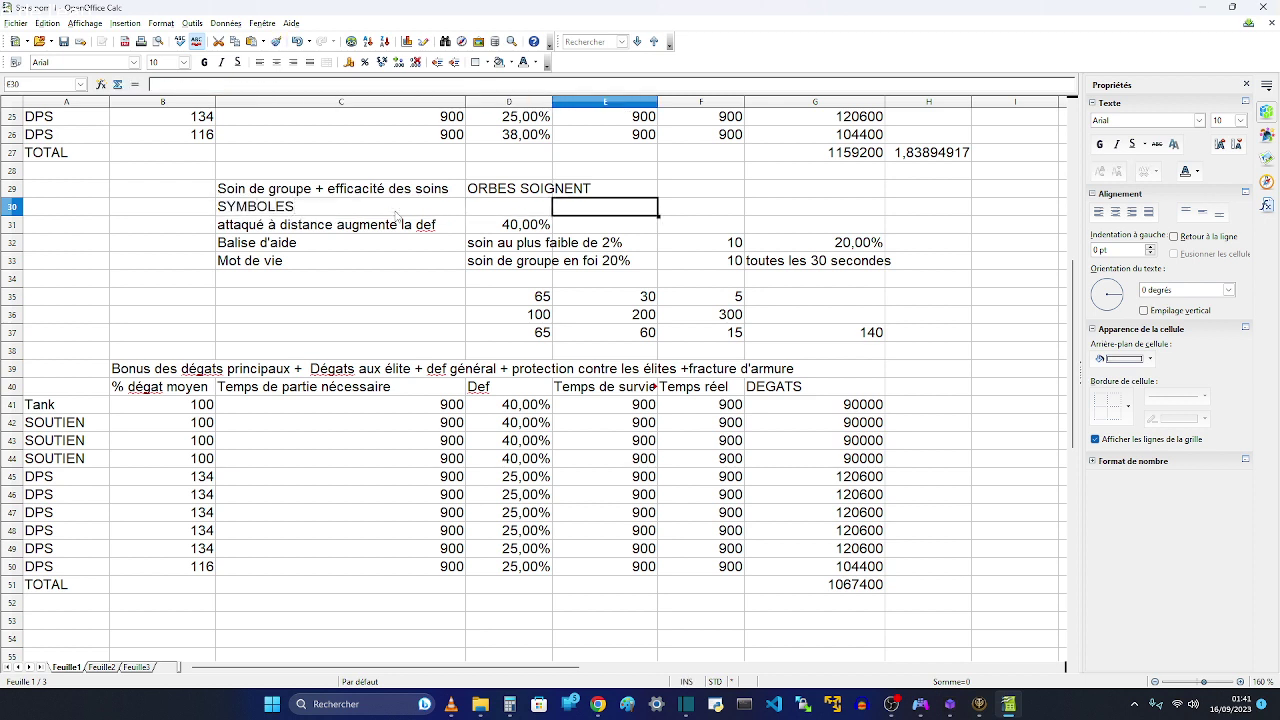
text(s)
key(Escape)
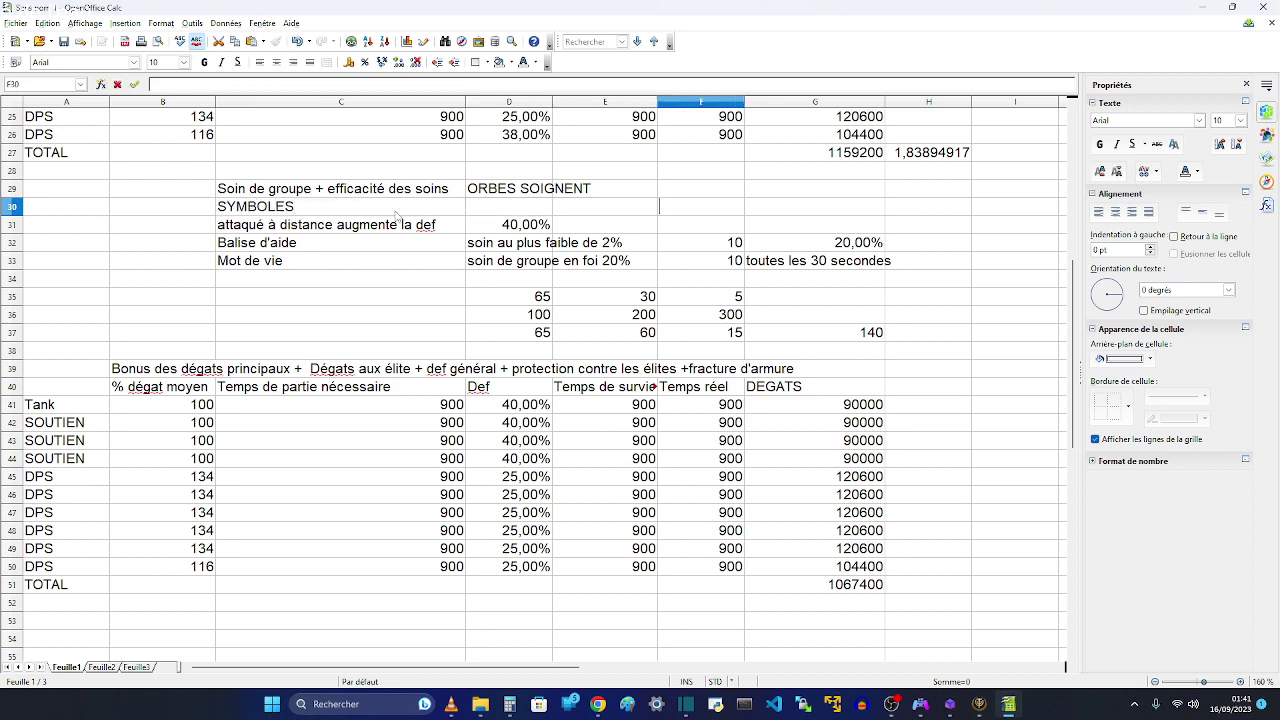
key(Left)
key(Left)
text(SOIN)
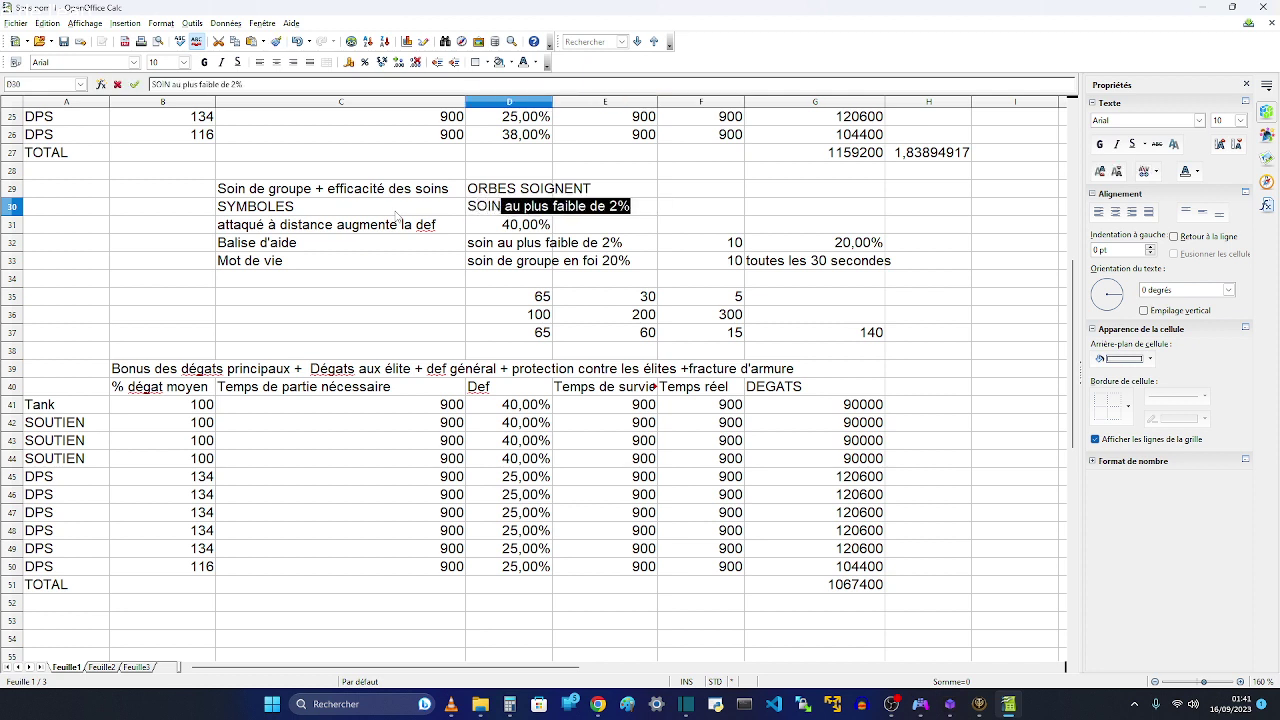
key(Delete)
key(Return)
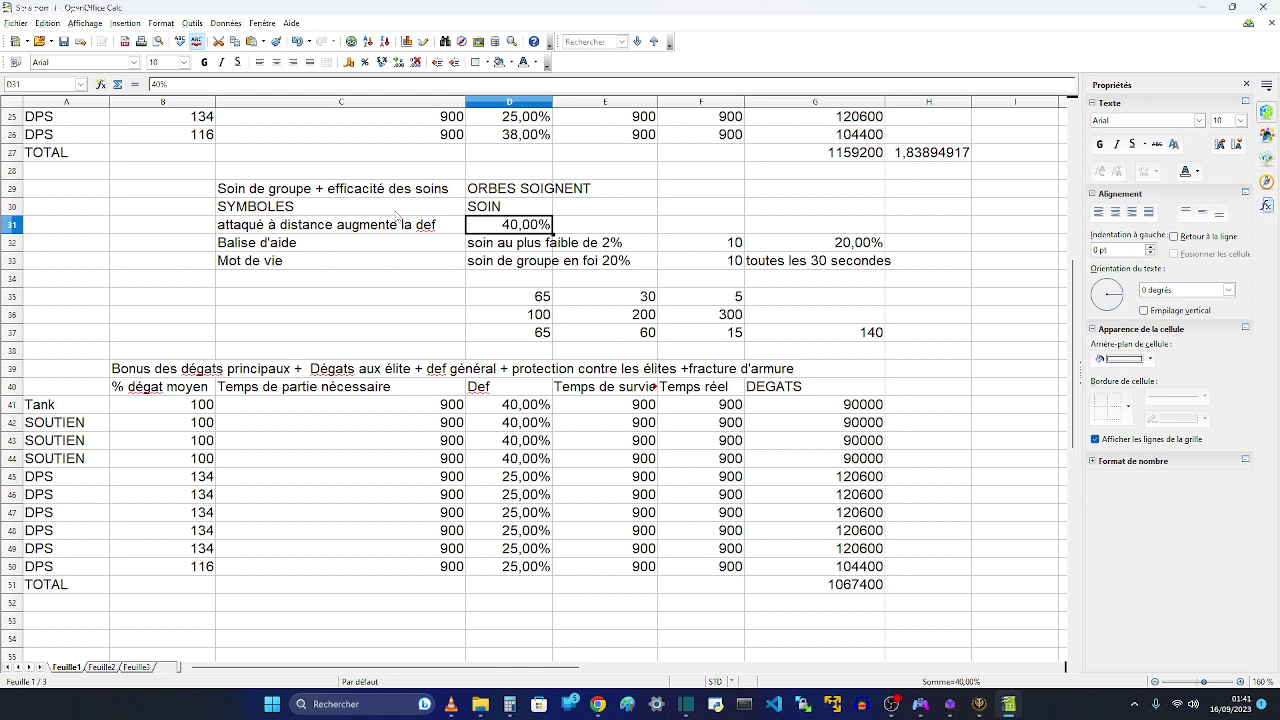
Rewrite the label in C30 as Symboles
click(397, 217)
click(397, 213)
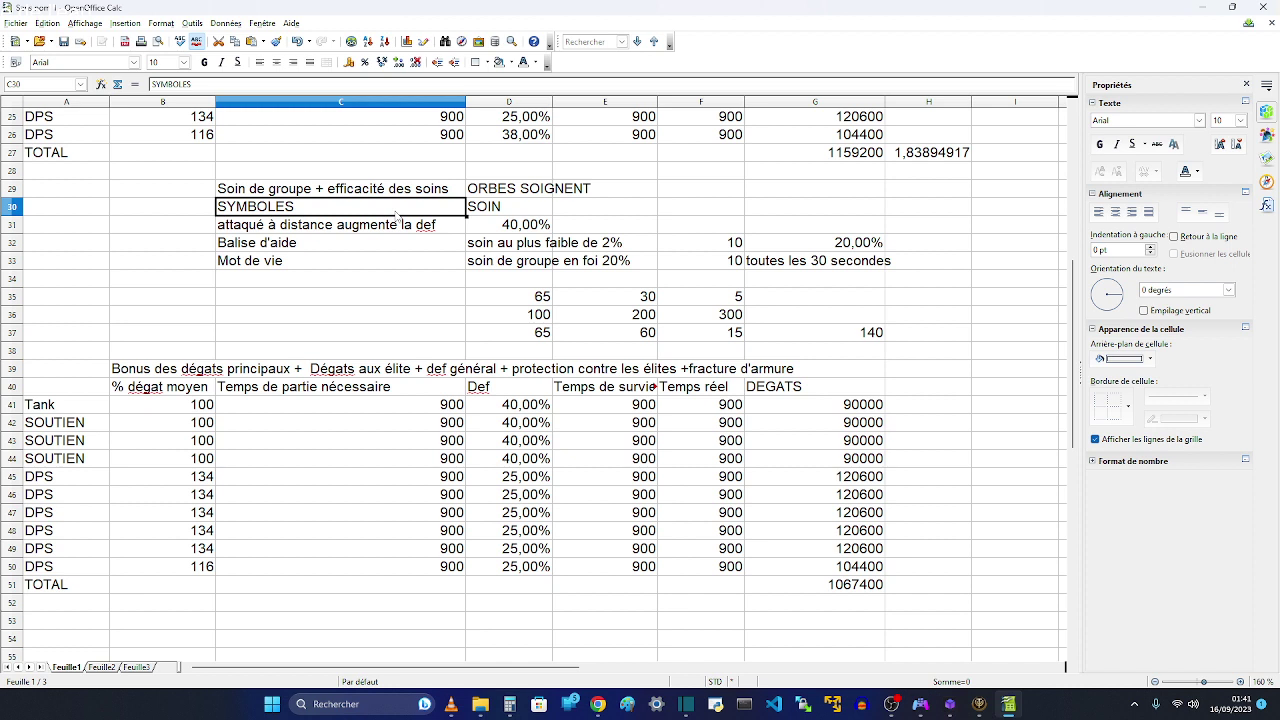
text(S)
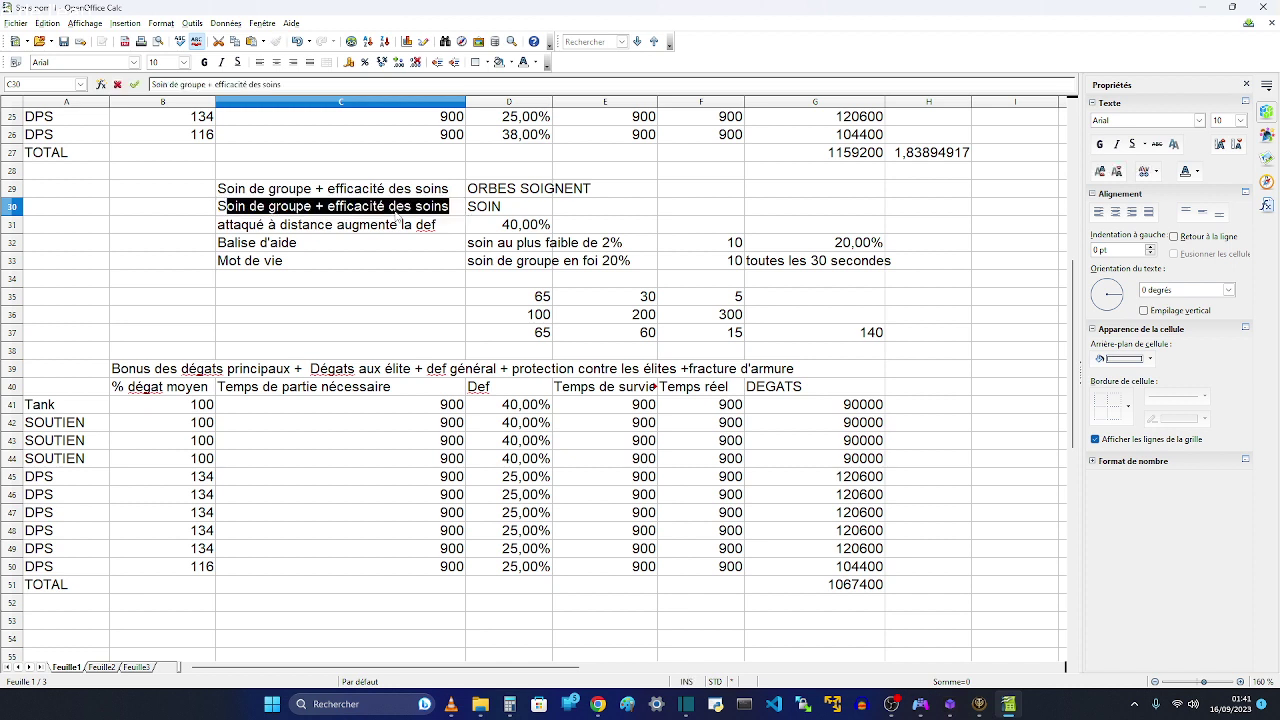
text(ymboles)
key(Return)
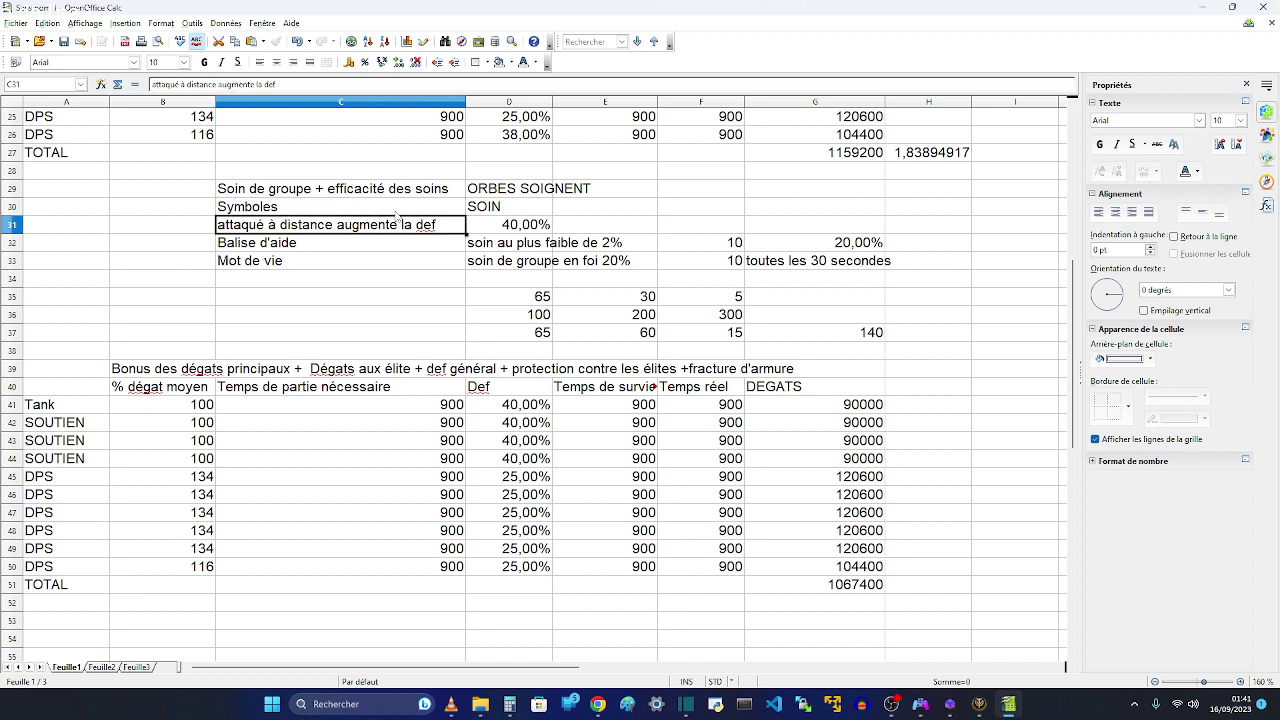
Rewrite the effect in D30, beside the Symboles label, as soin in lowercase
key(Right)
key(Up)
key(Left)
key(Left)
key(Right)
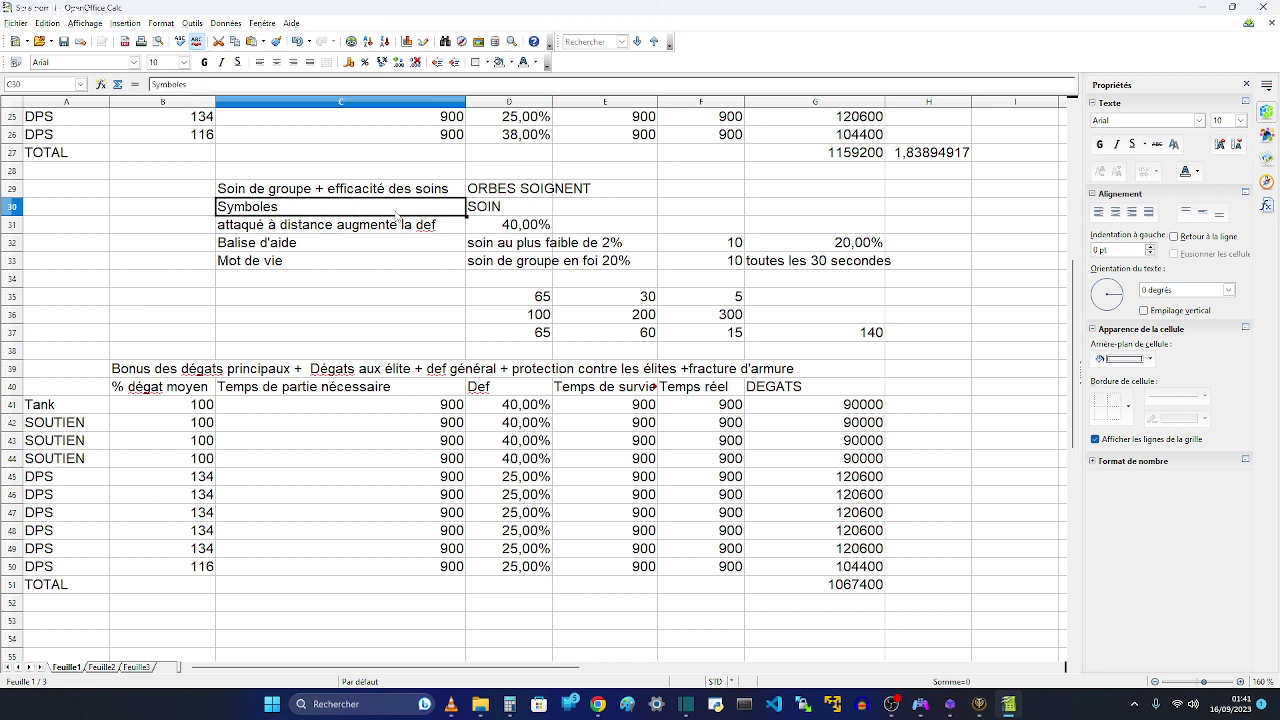
key(Right)
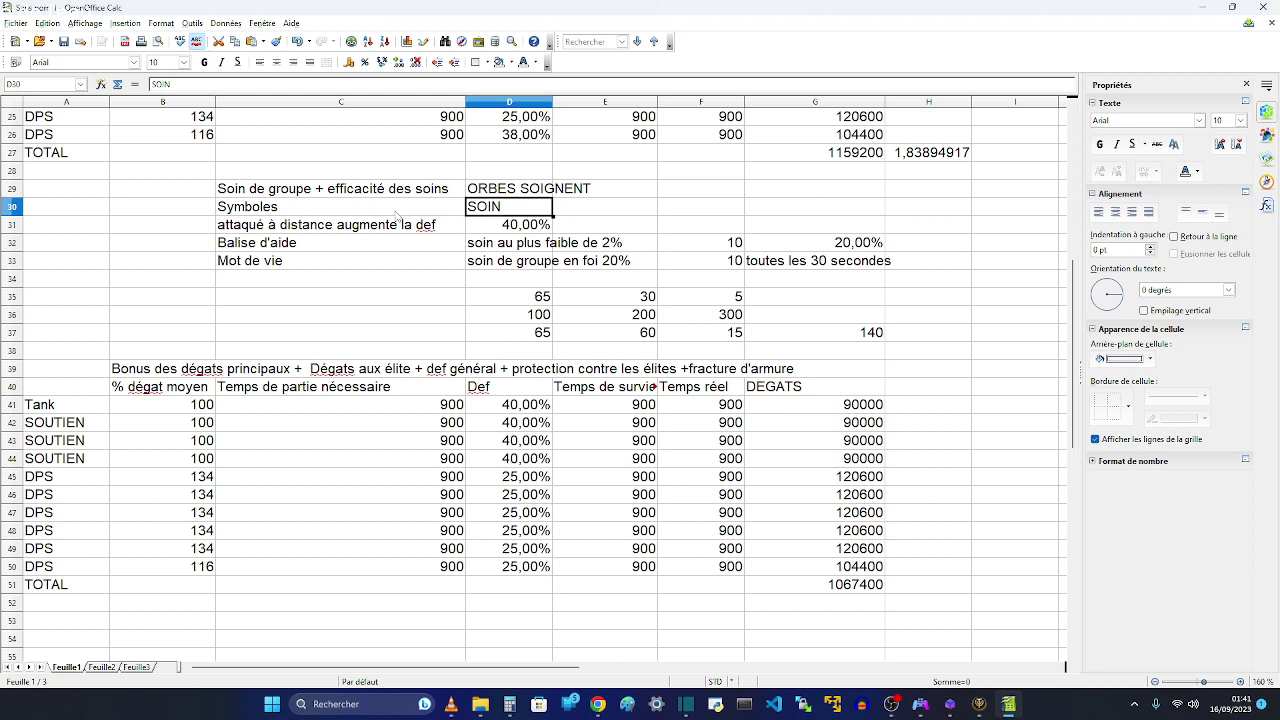
text(soin)
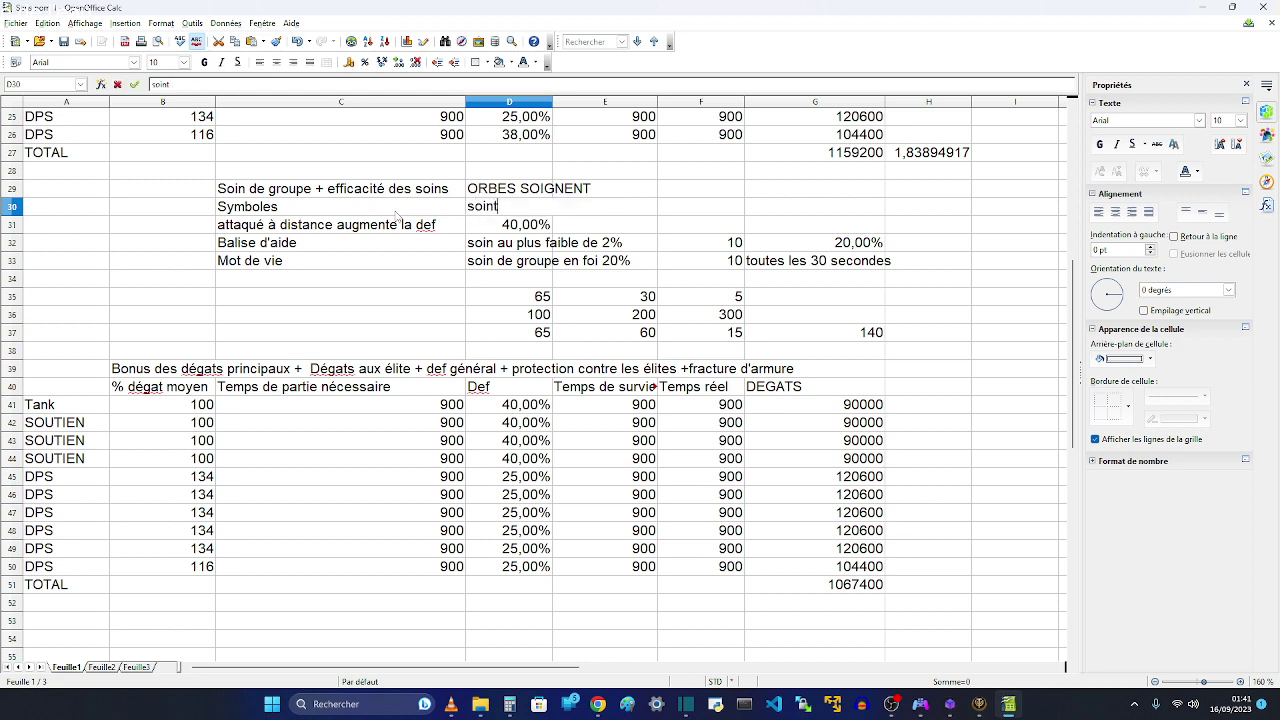
key(Return)
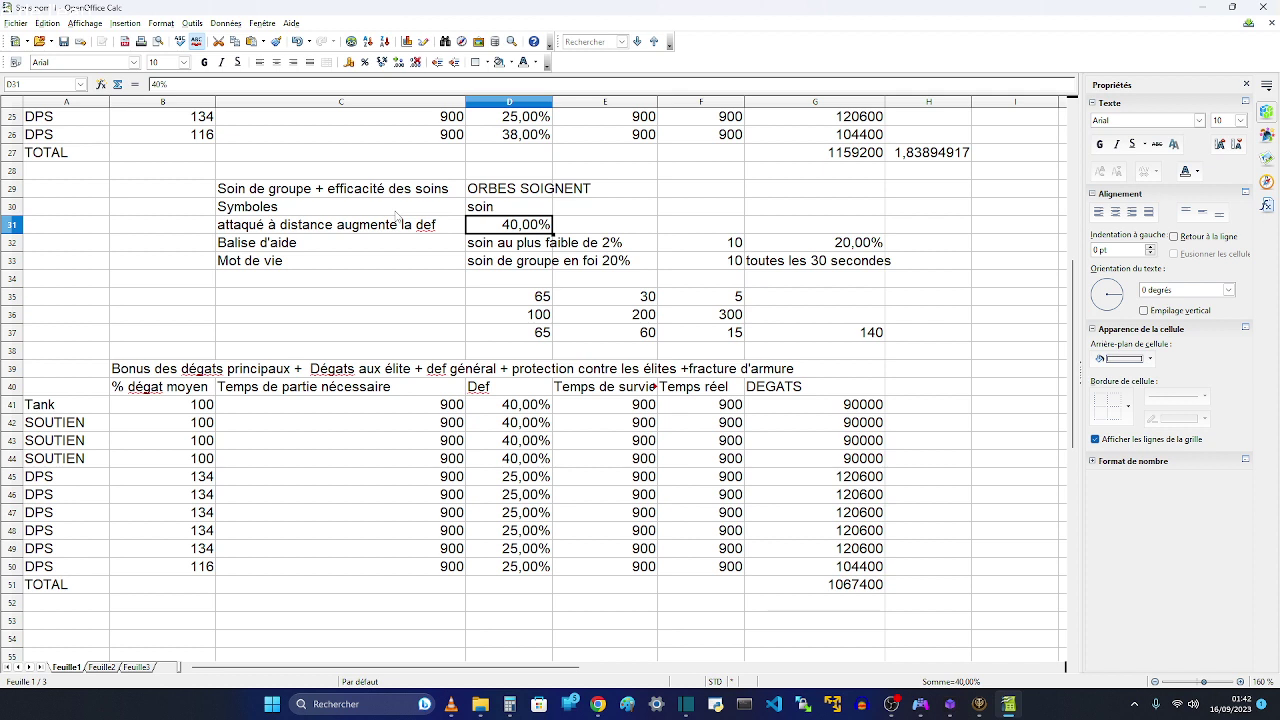
Review the healing and defence notes in rows 29 to 32, from the group heal to Balise d'aide
key(Up)
key(Up)
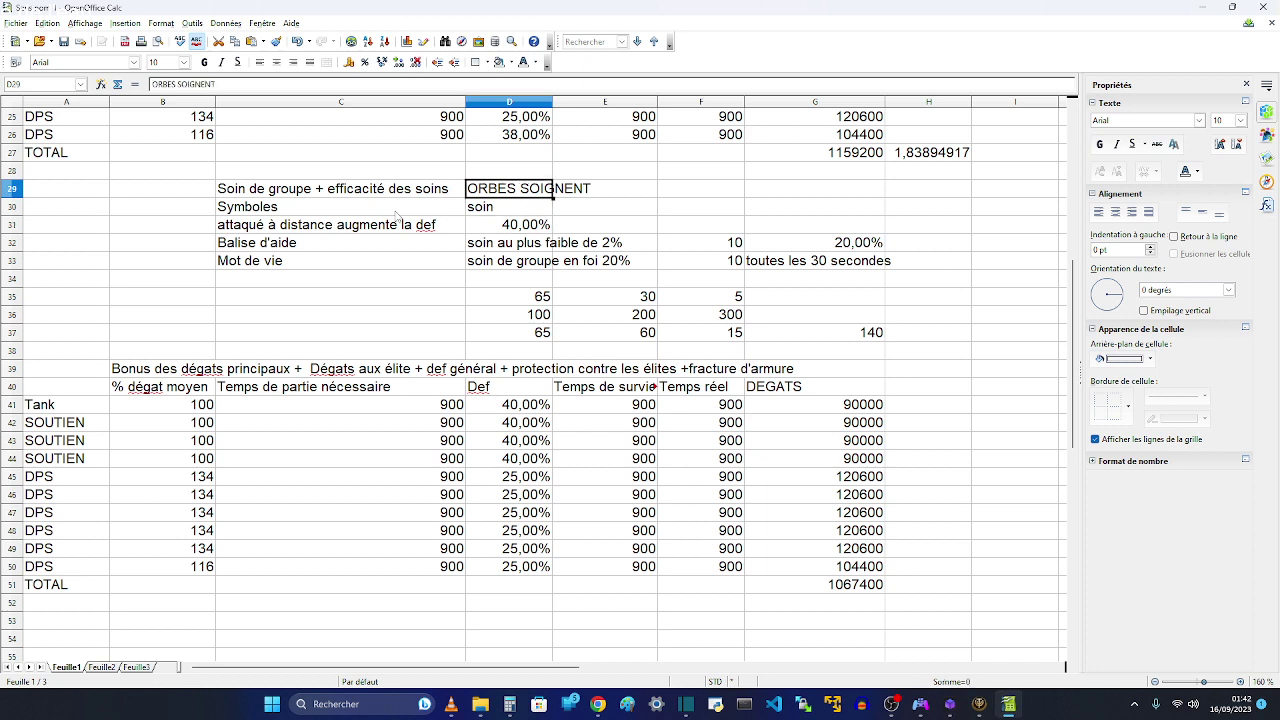
click(396, 213)
key(Down)
key(Right)
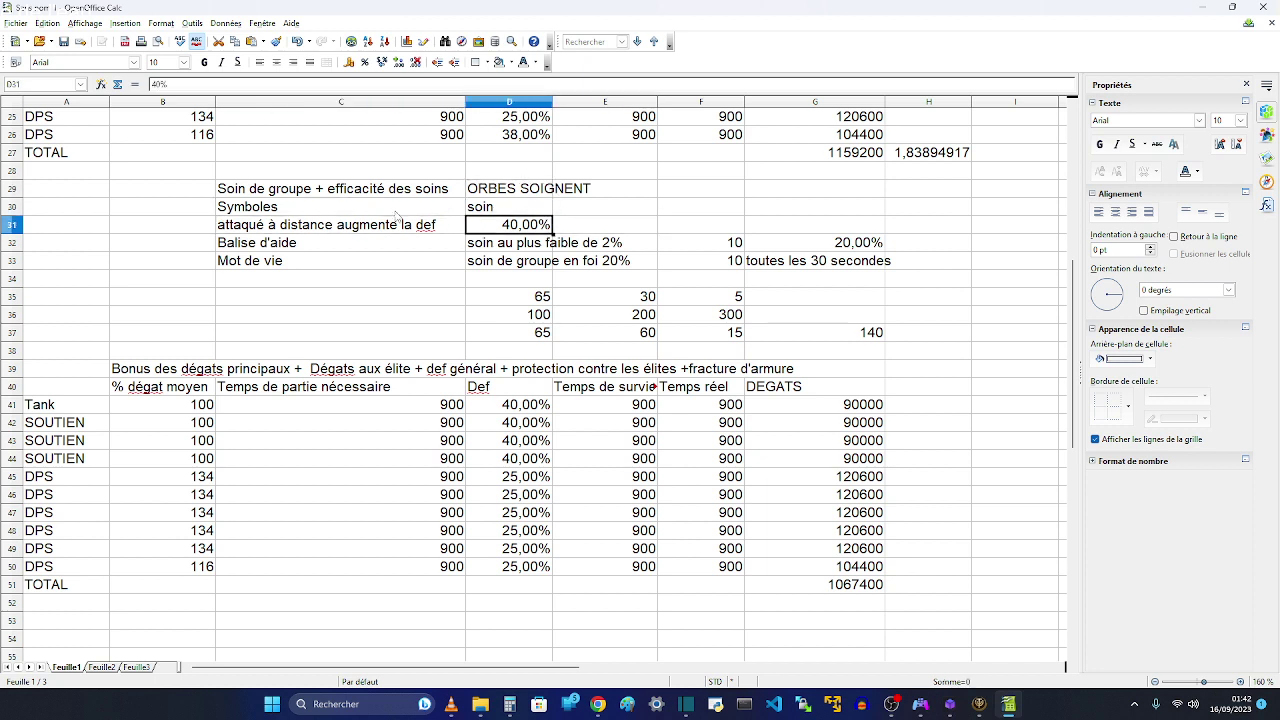
key(Down)
key(Left)
key(Right)
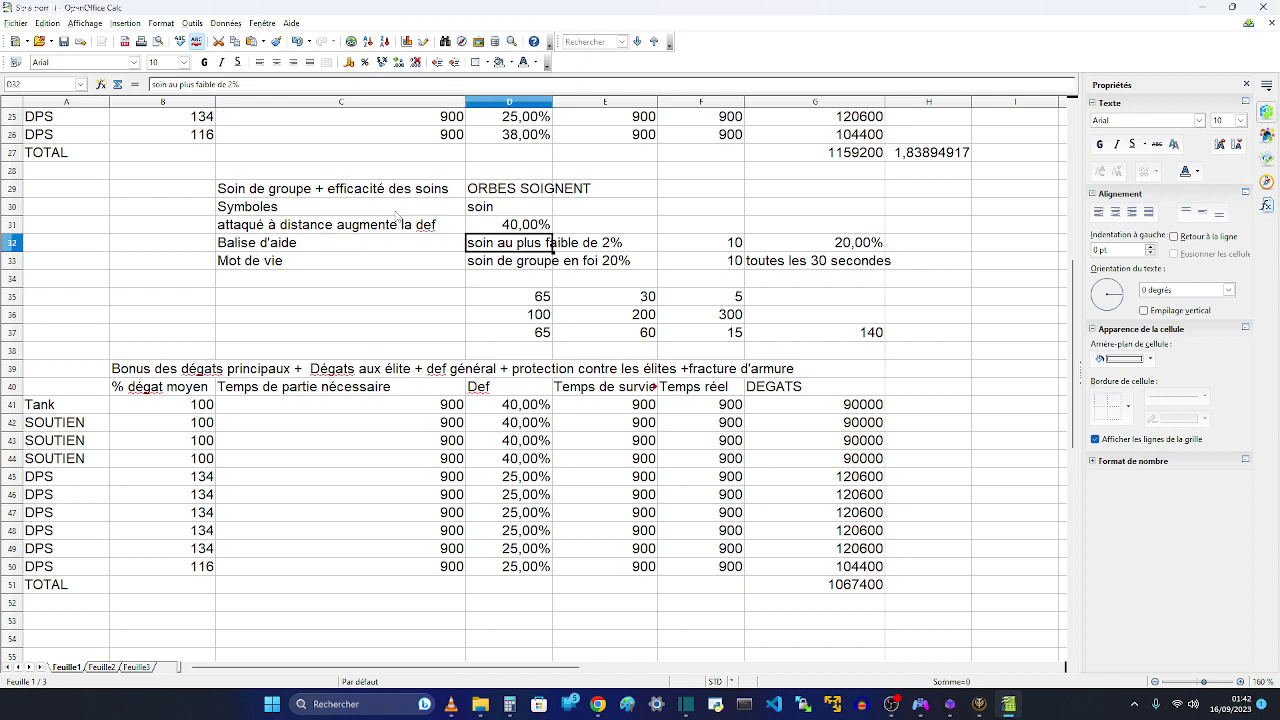
key(Right)
key(Right)
key(Right)
key(Right)
key(Down)
key(Left)
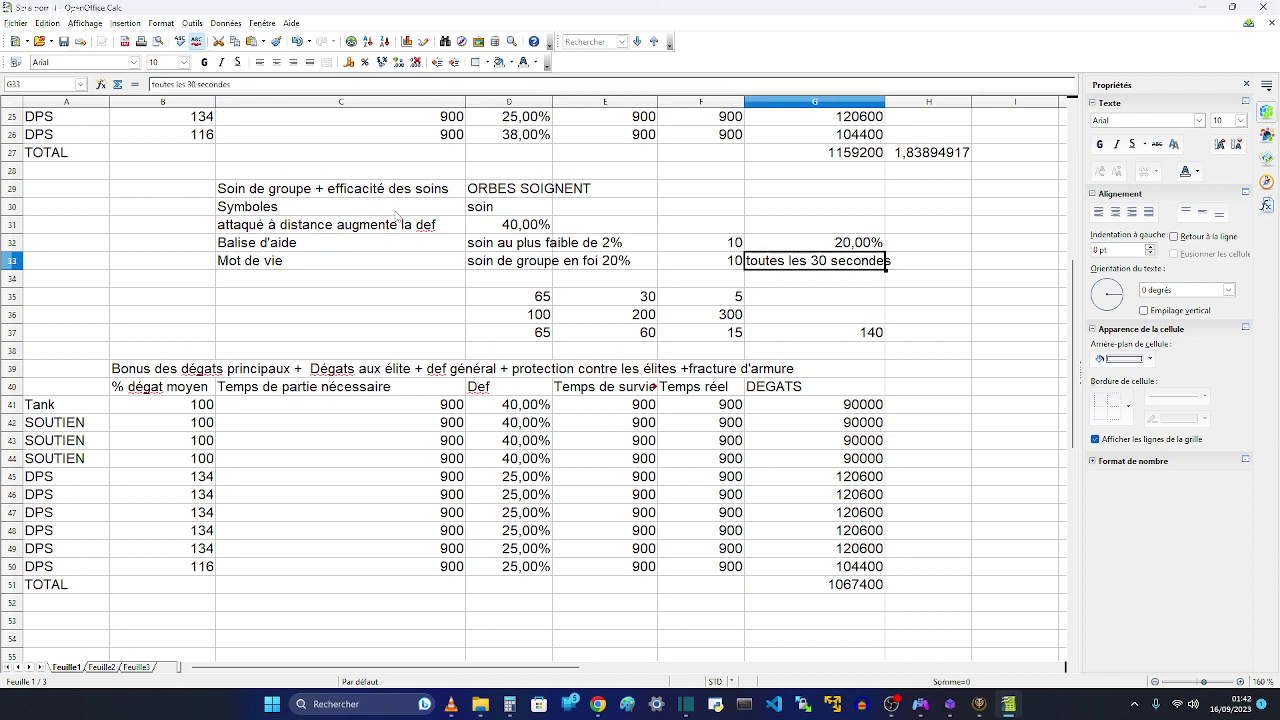
Review the Mot de vie entry in row 33, including its group heal effect, count and interval
key(Left)
key(Left)
key(Left)
key(Left)
key(Left)
key(Right)
key(Right)
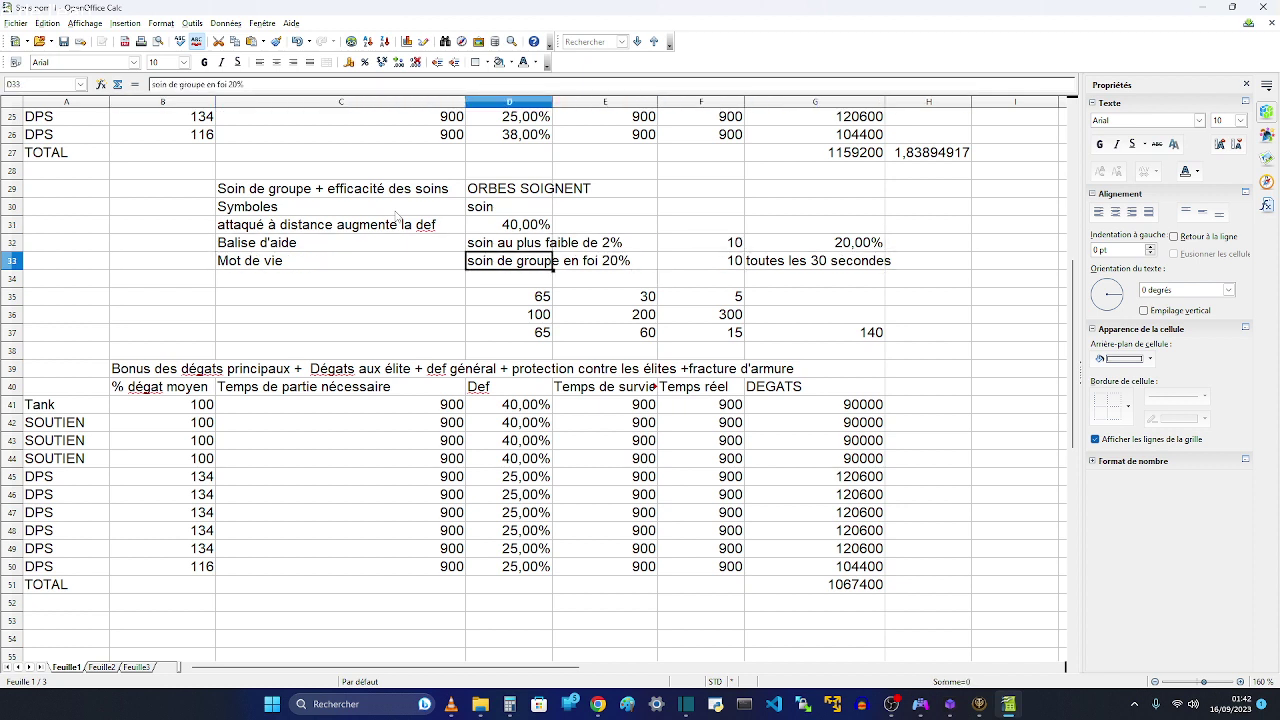
key(Right)
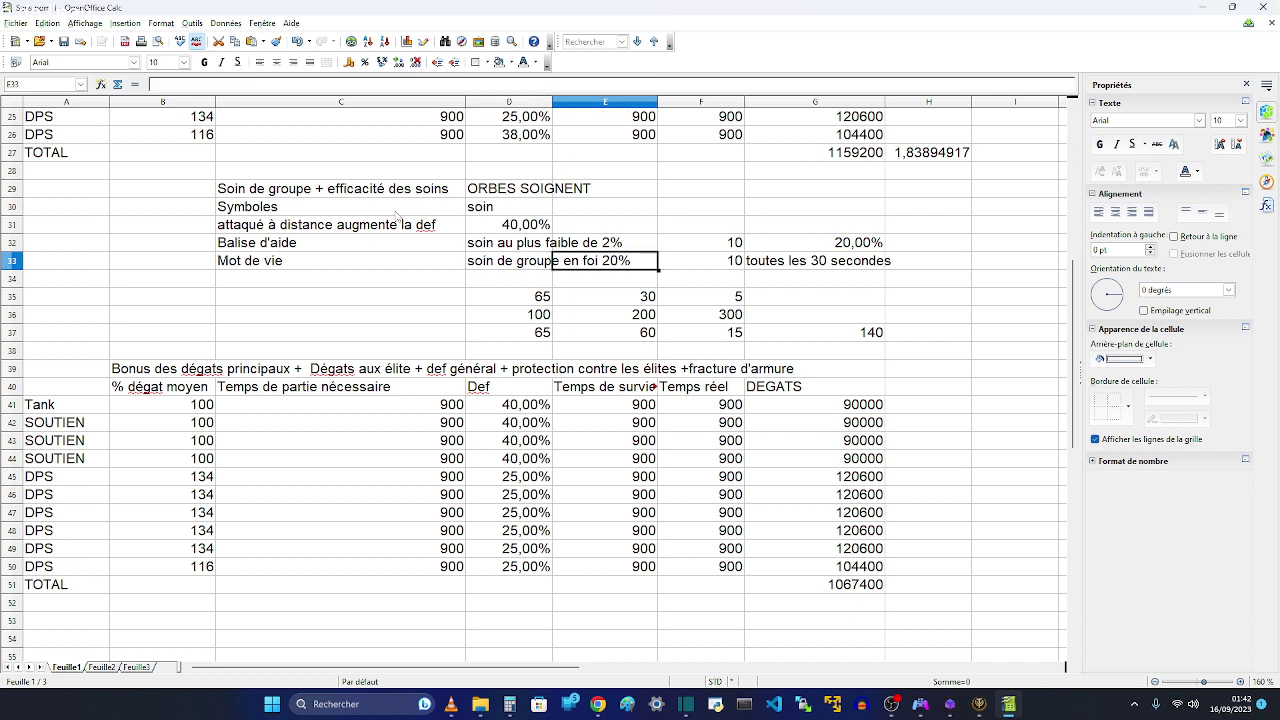
key(Right)
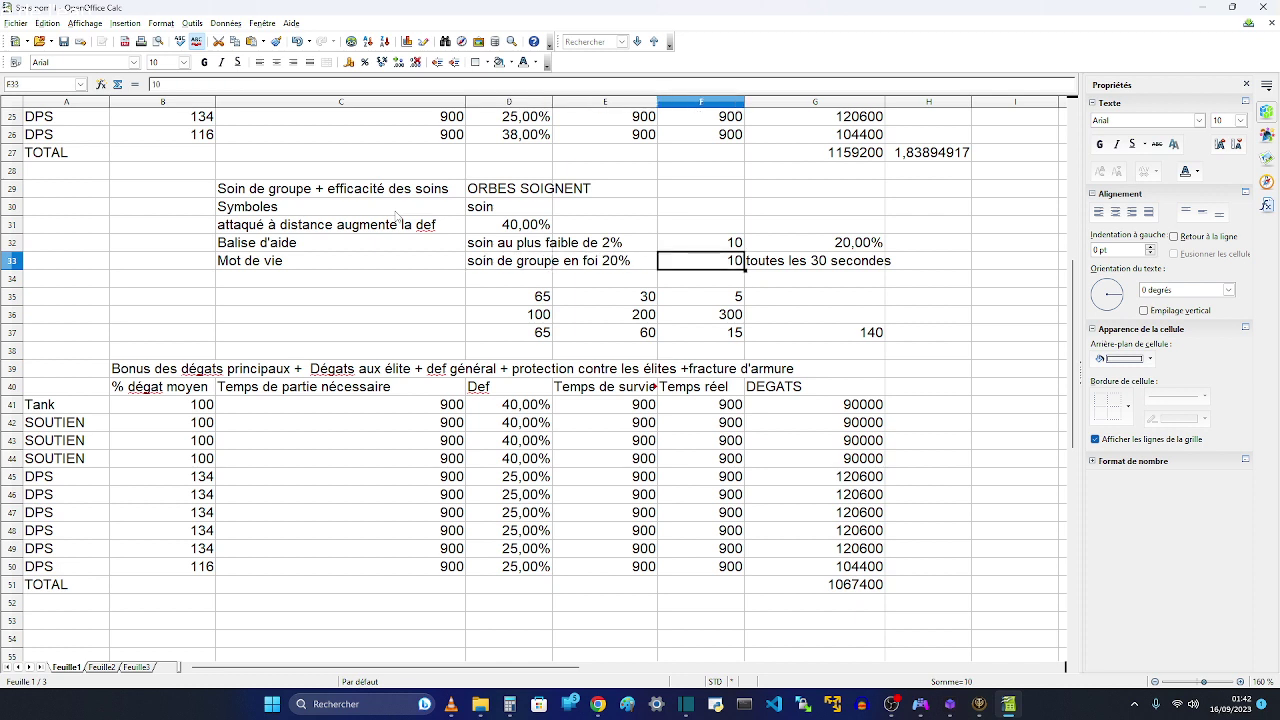
key(Right)
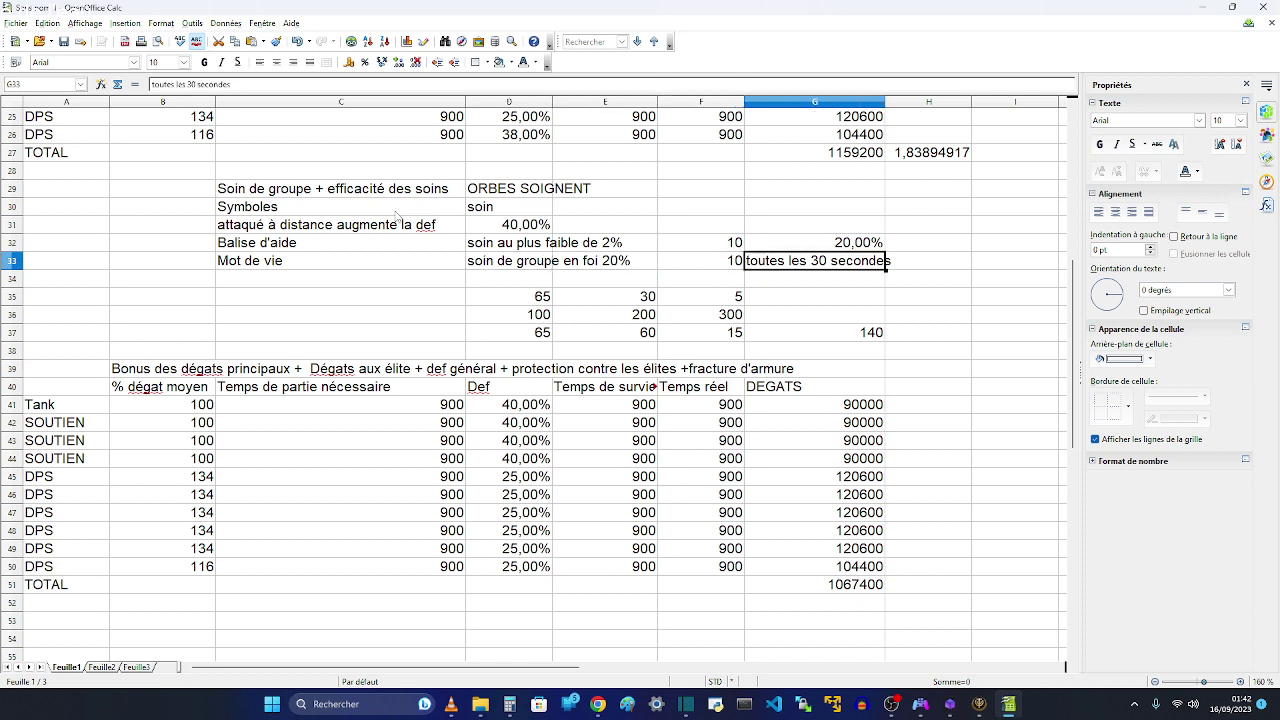
key(Left)
key(Left)
key(Right)
key(Right)
key(Left)
key(Left)
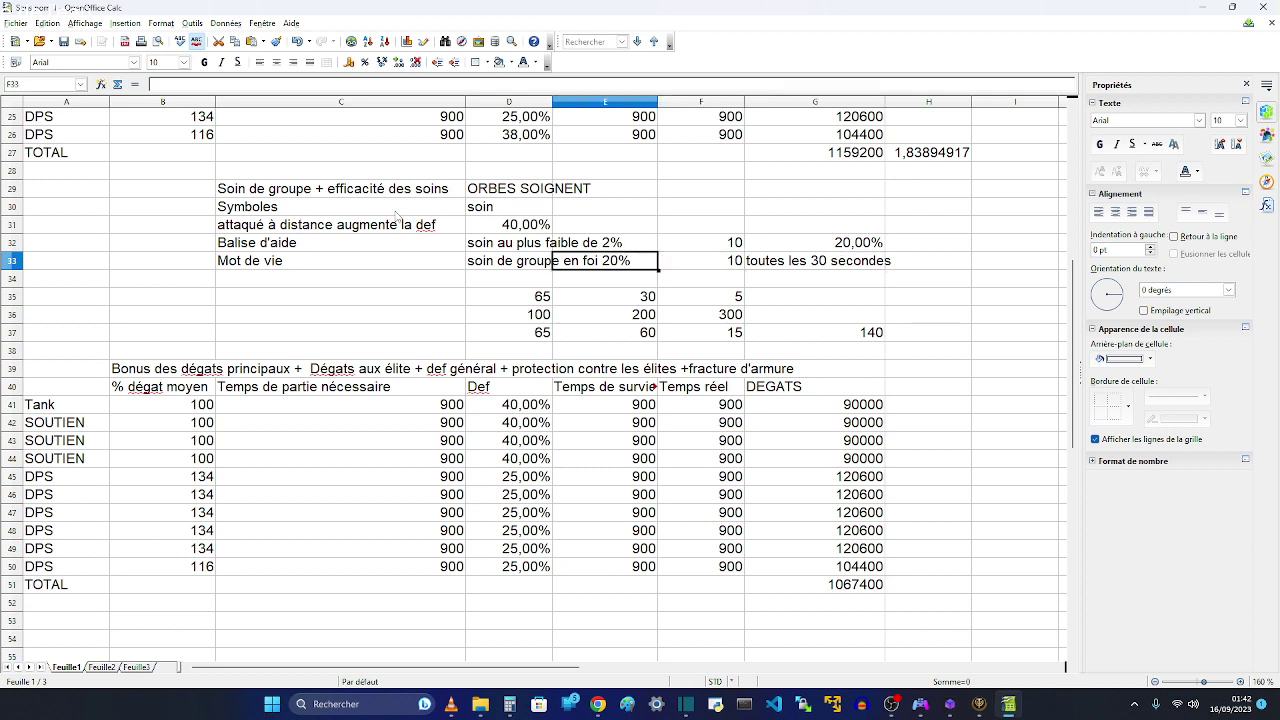
key(Left)
key(Up)
key(Up)
key(Left)
key(Right)
key(Up)
key(Right)
key(Right)
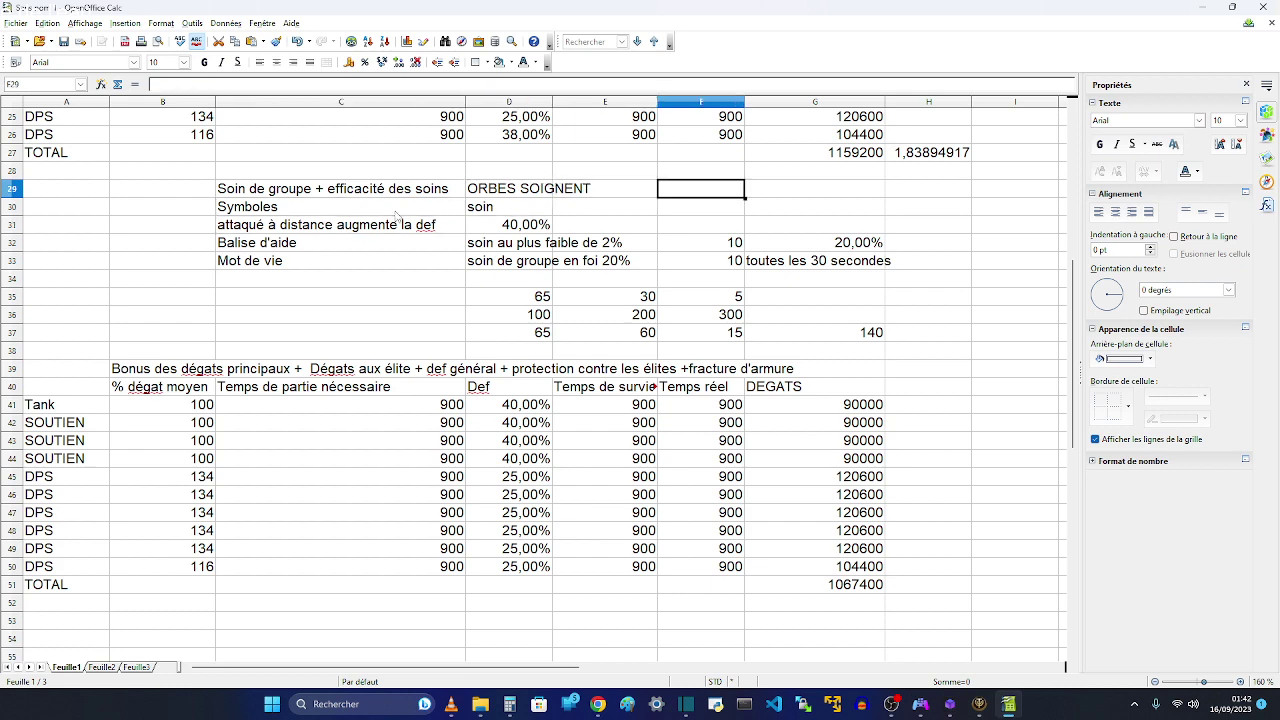
key(Right)
key(Right)
key(Right)
key(Right)
key(Down)
key(Left)
key(Left)
key(Left)
key(Left)
key(Left)
key(Left)
key(Left)
key(Left)
key(Left)
key(Left)
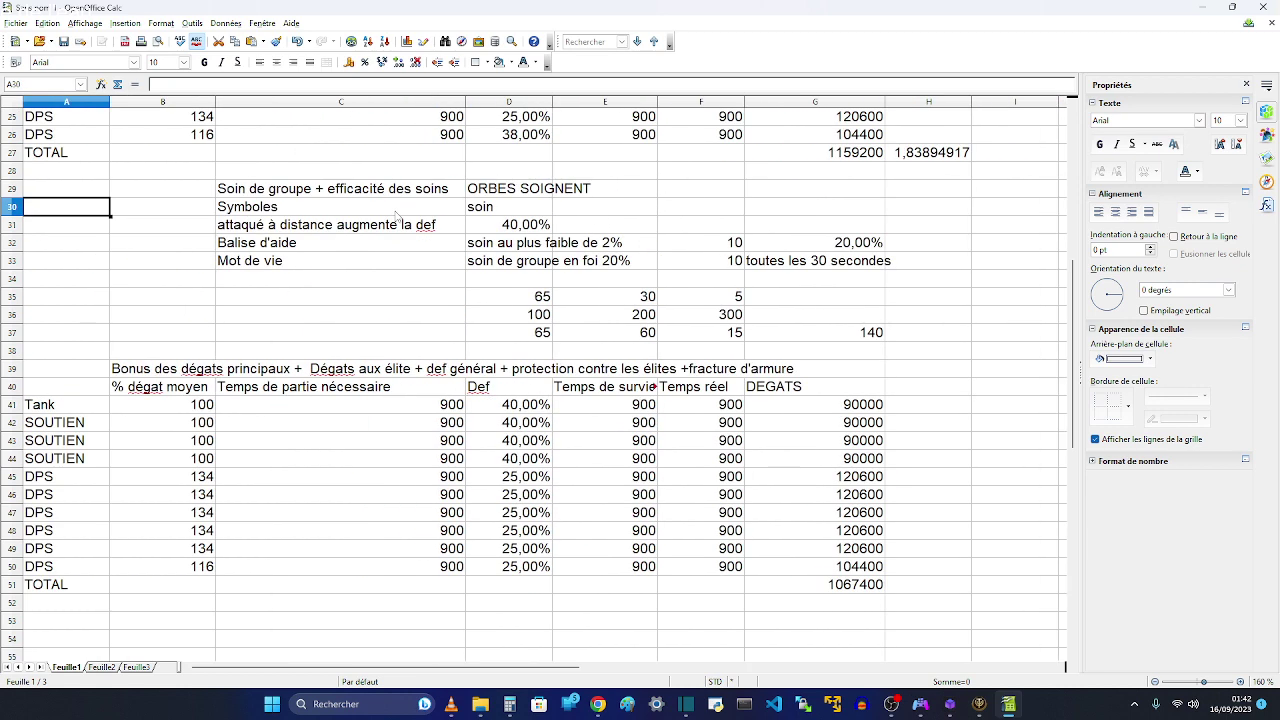
Examine the DPS rows of the second table, including their survival time, Def and average damage values
key(Up)
key(Right)
key(Right)
key(Right)
key(Right)
key(Right)
key(Up)
key(Up)
key(Up)
key(Up)
key(Up)
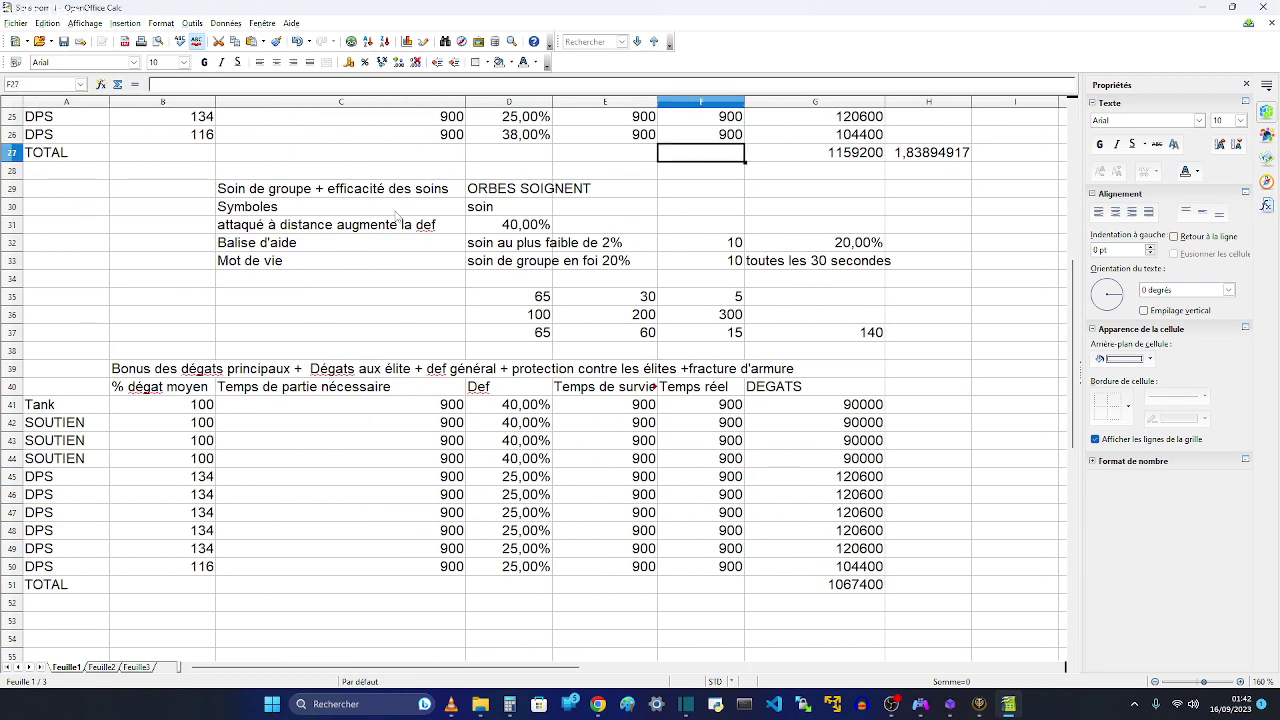
key(Up)
key(Up)
key(Up)
key(Up)
key(Up)
key(Up)
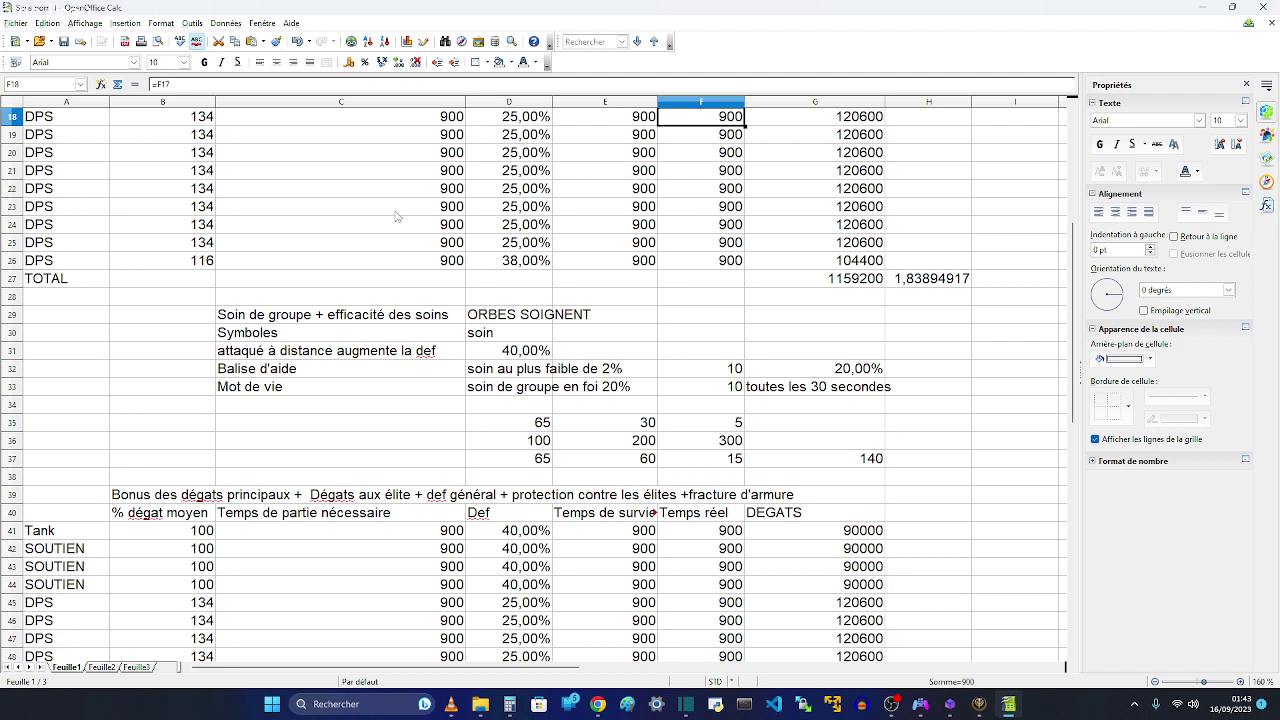
key(Left)
key(Left)
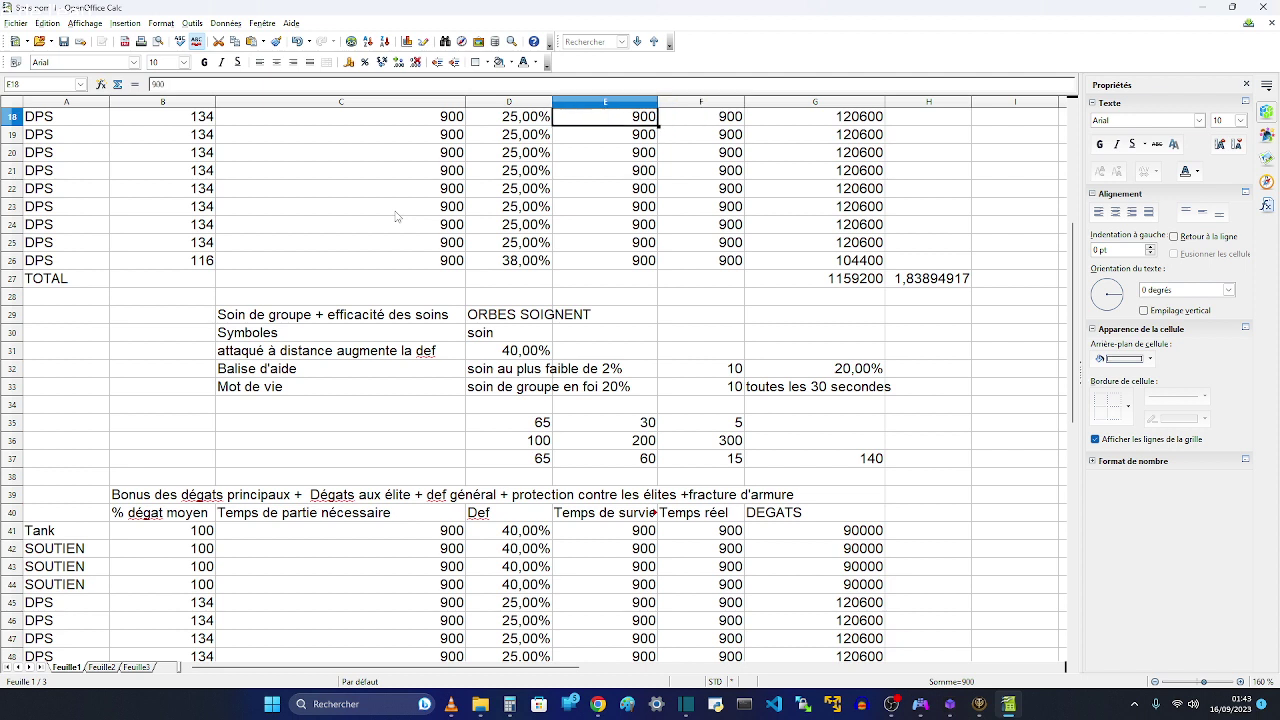
key(Up)
key(Up)
key(Up)
key(Down)
key(Down)
key(Down)
key(Down)
key(Down)
key(Down)
key(Down)
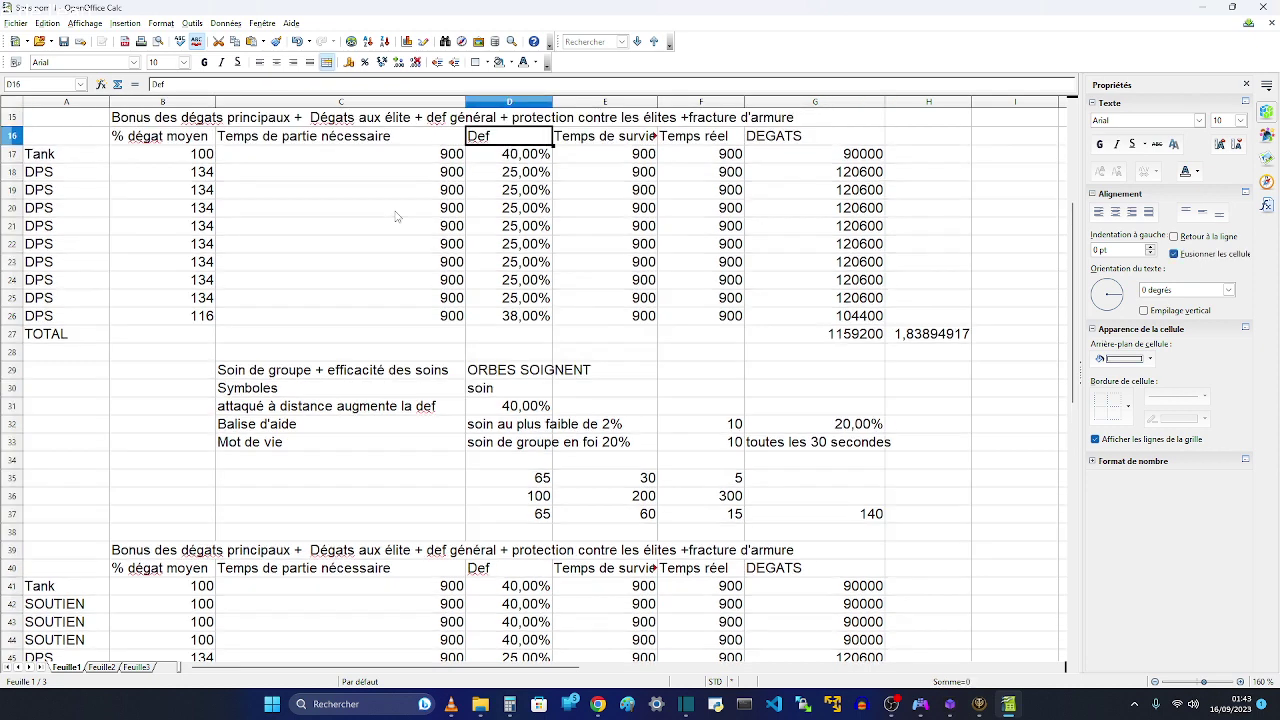
key(Down)
key(Down)
key(Down)
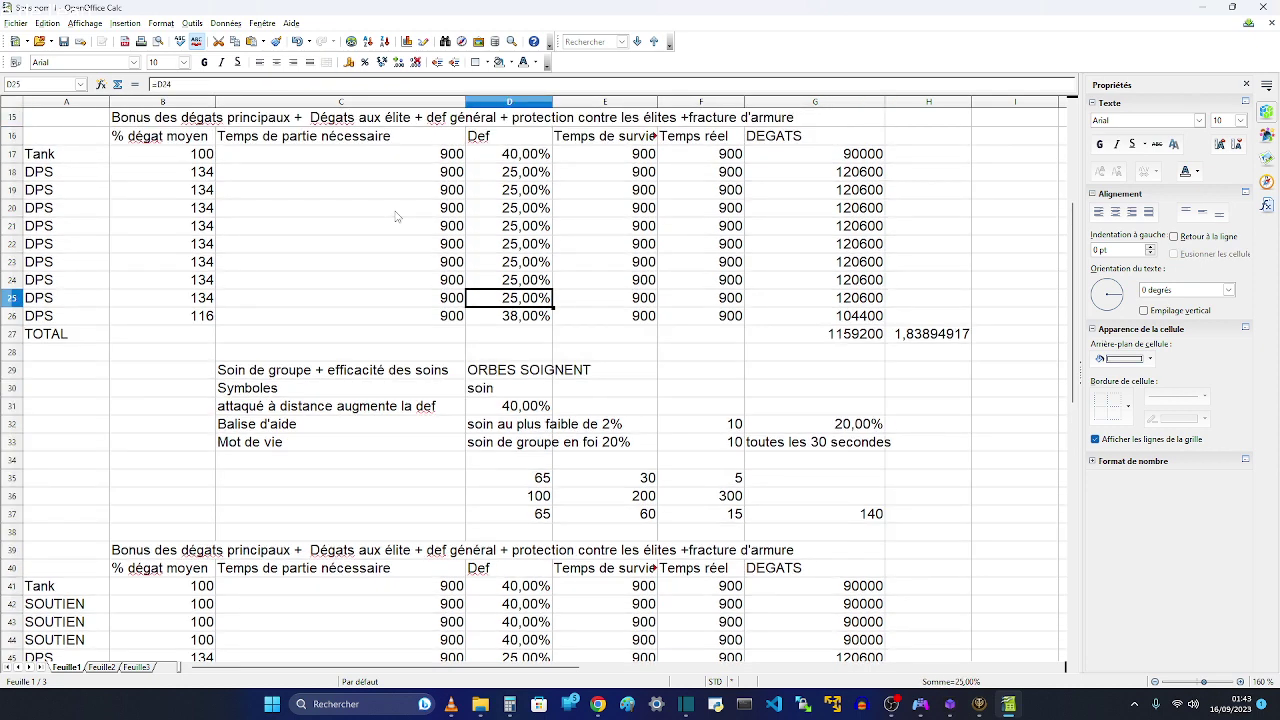
key(Left)
key(Left)
key(Up)
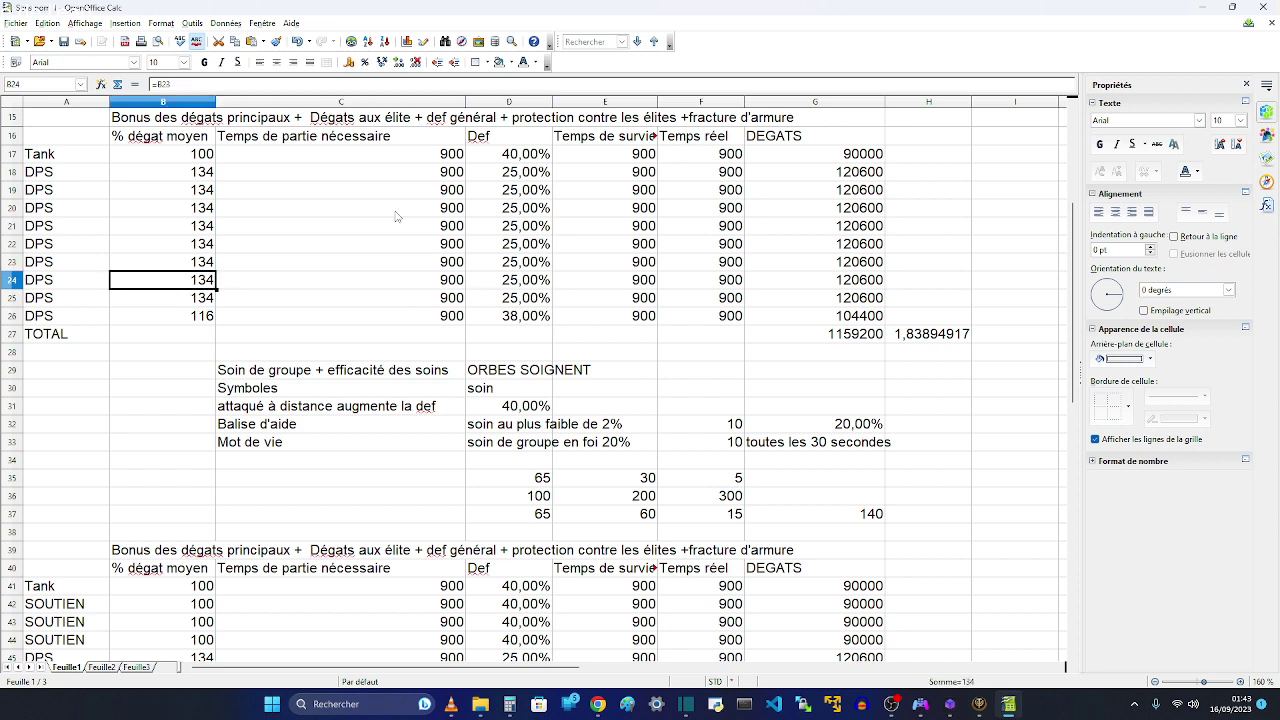
Set the average damage of the second table's last two DPS rows, B25 and B26, to 0 and compare its total with the first table
key(Down)
text(0)
key(Return)
text(0)
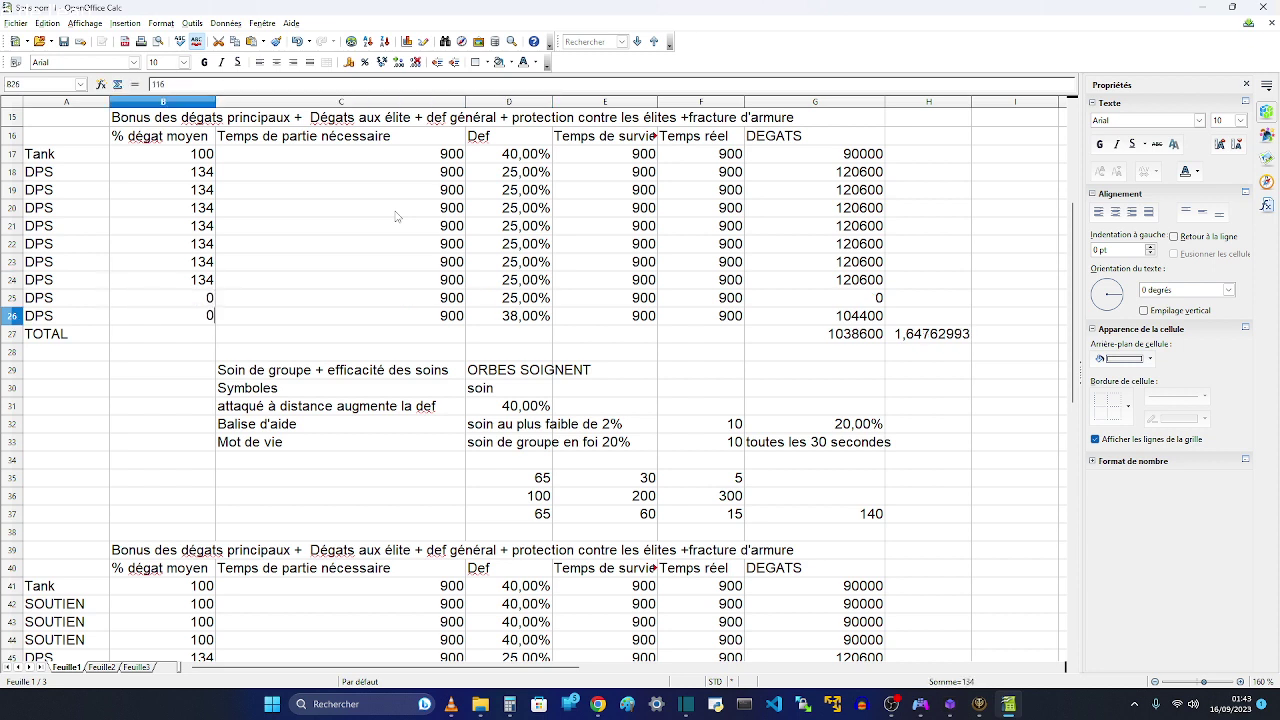
key(Tab)
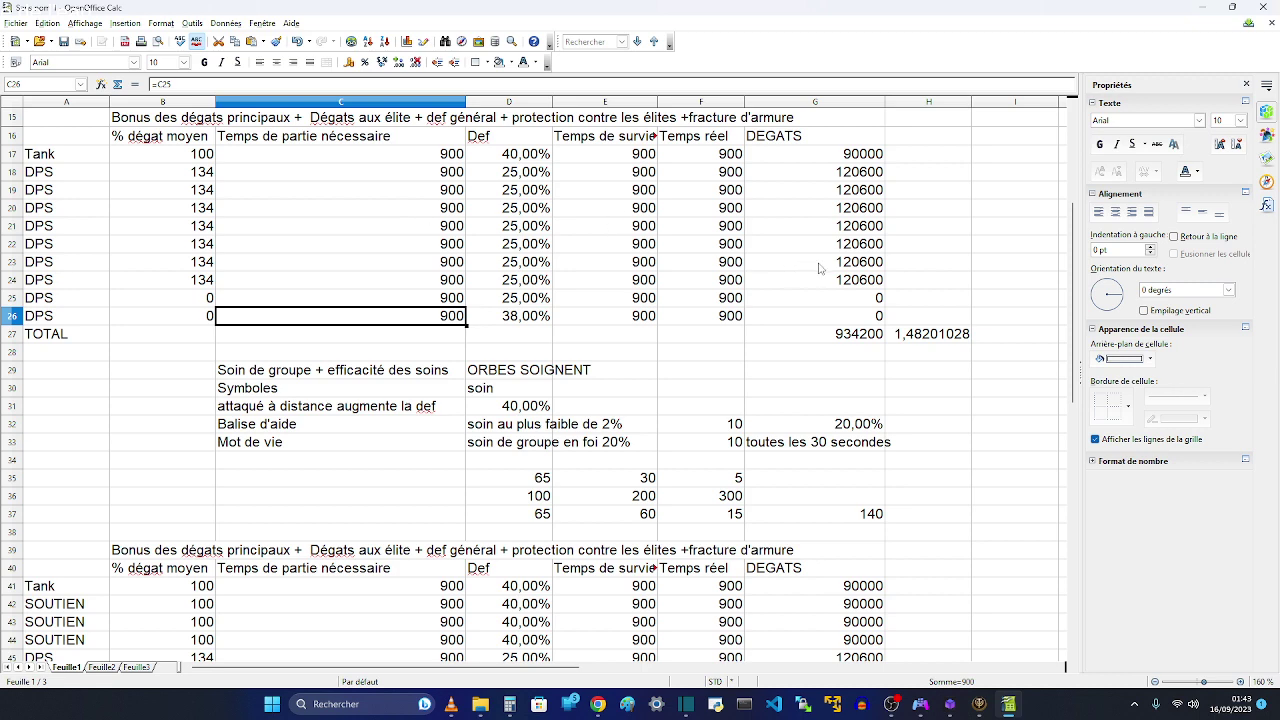
scroll(822, 266, up, 4)
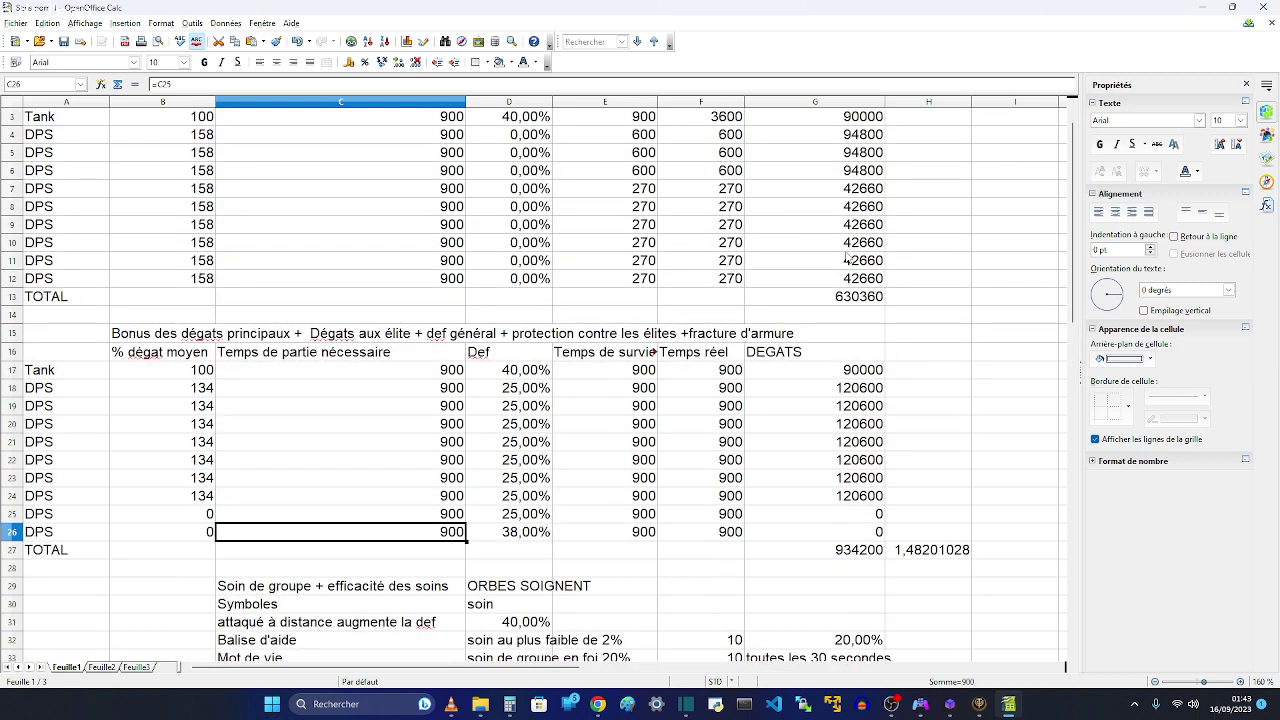
scroll(847, 258, up, 1)
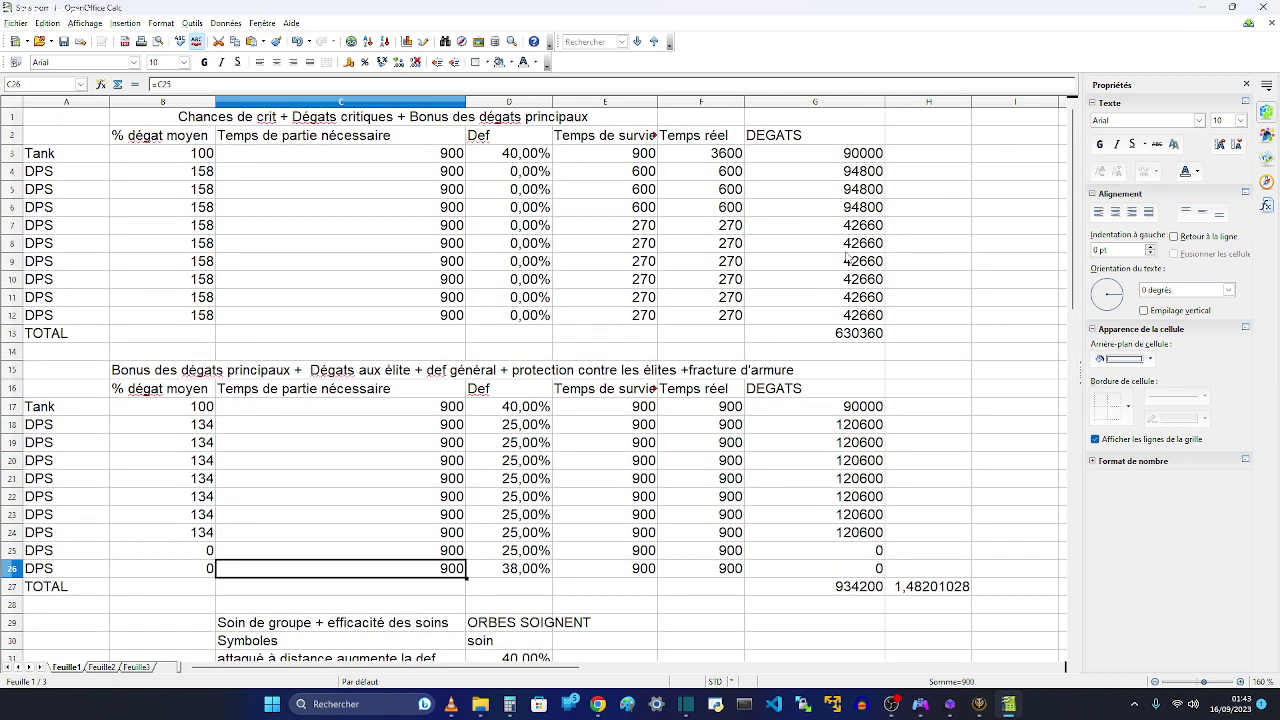
scroll(847, 259, down, 2)
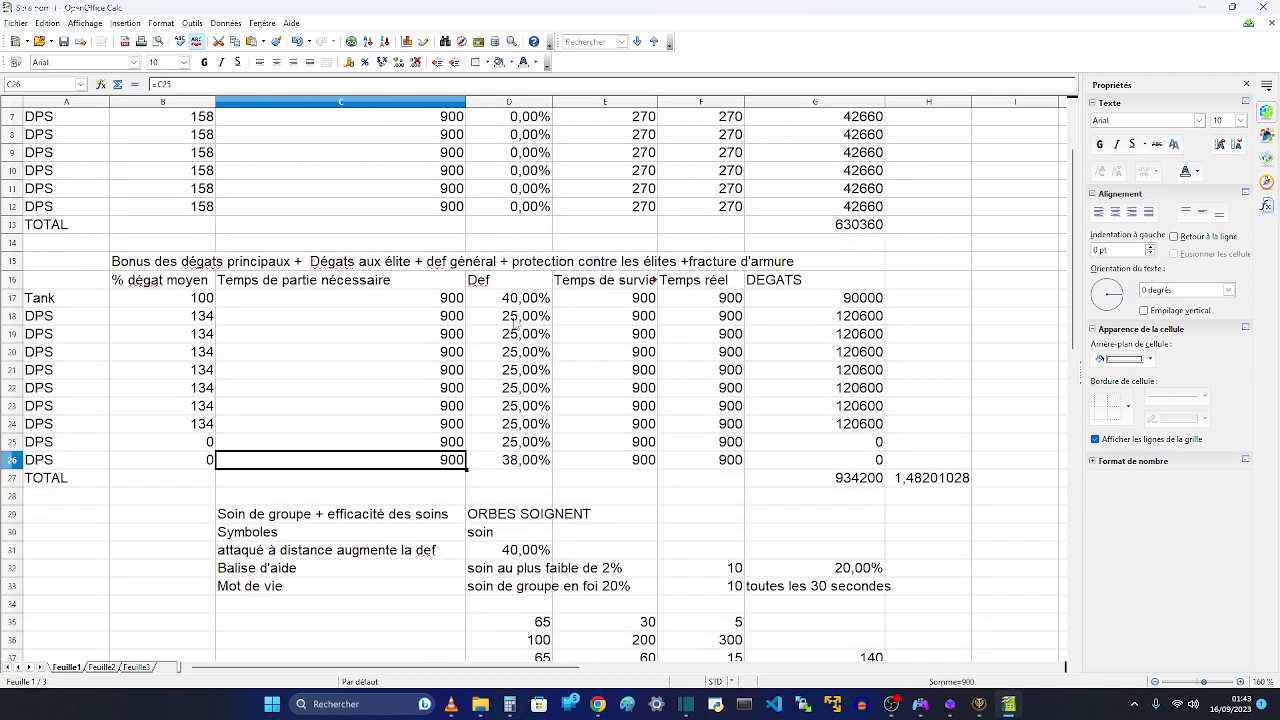
Set the average damage of the last two DPS rows in the second table, B25 and B26, to 134
click(155, 440)
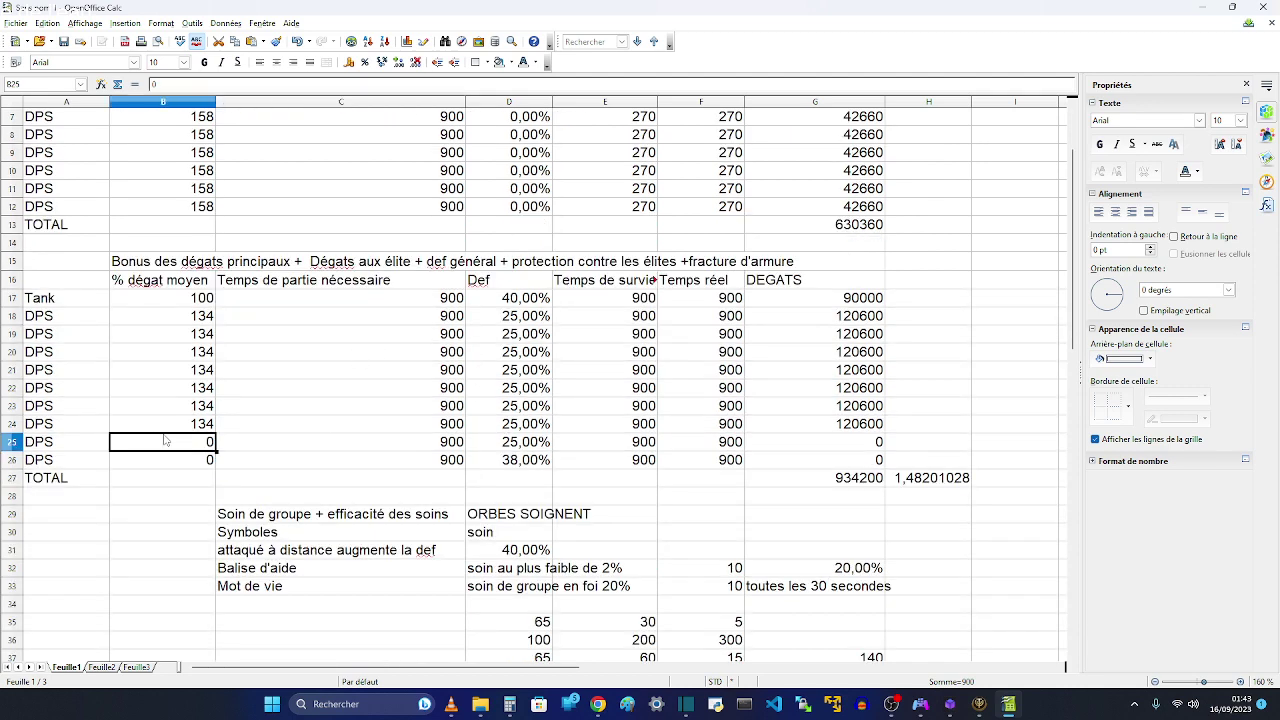
text(134)
key(Return)
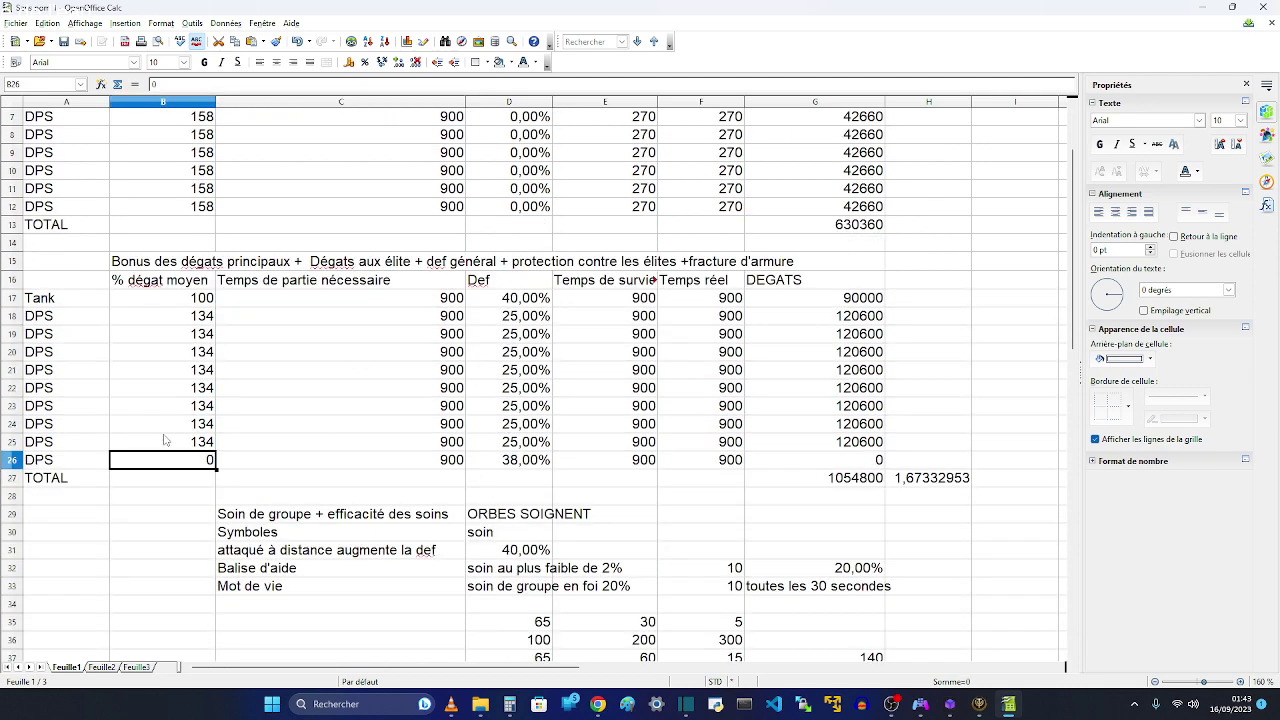
text(134)
key(Return)
key(Tab)
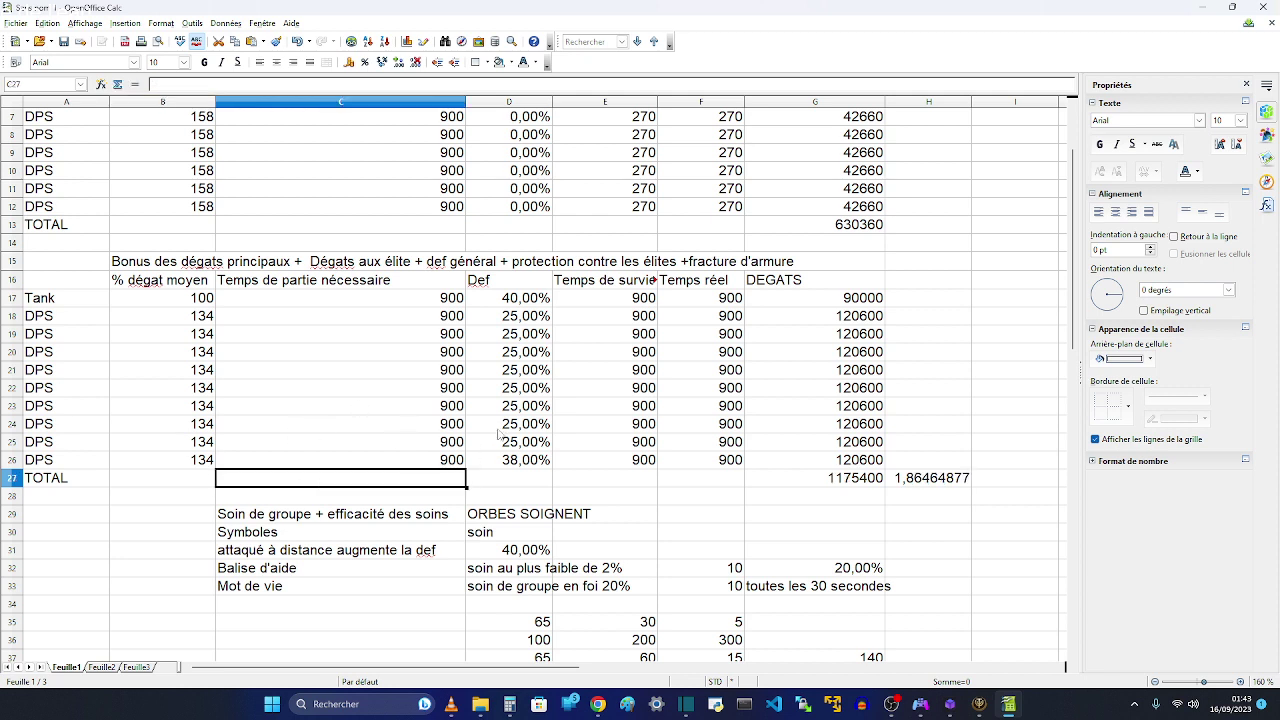
scroll(600, 440, down, 1)
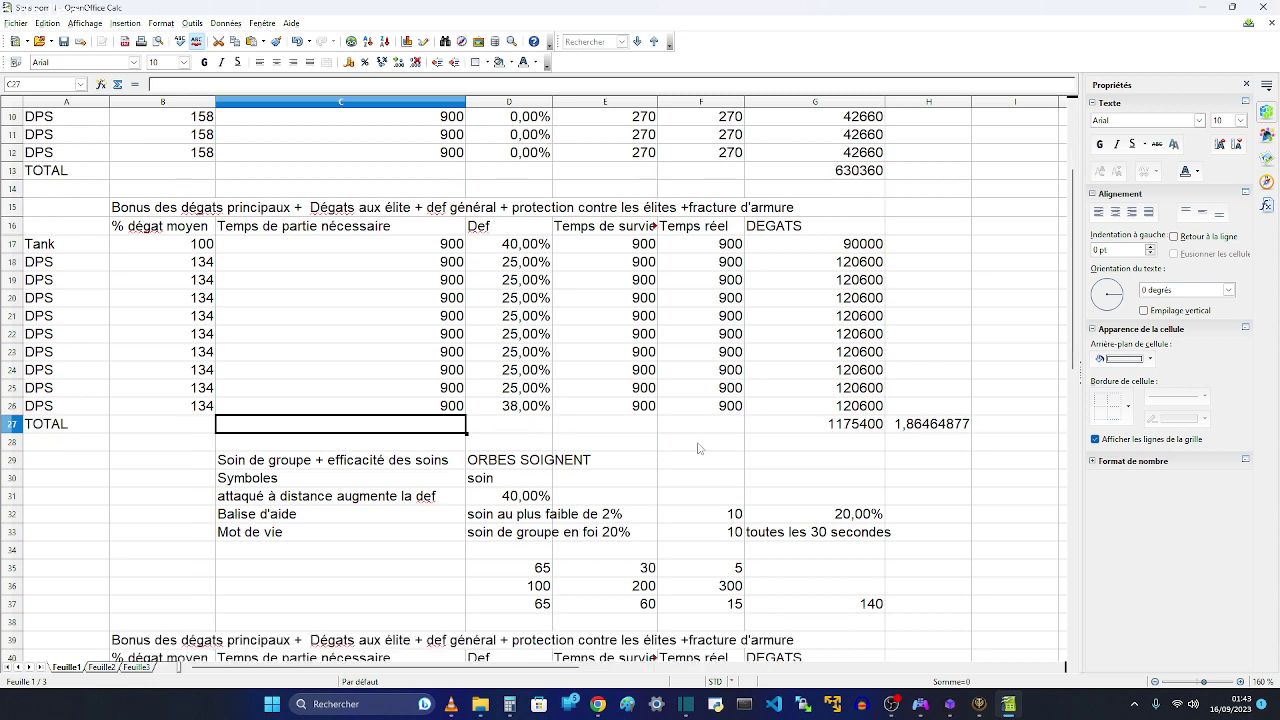
Set the Def value of the last DPS row in the second table, D26, to 25%
click(183, 387)
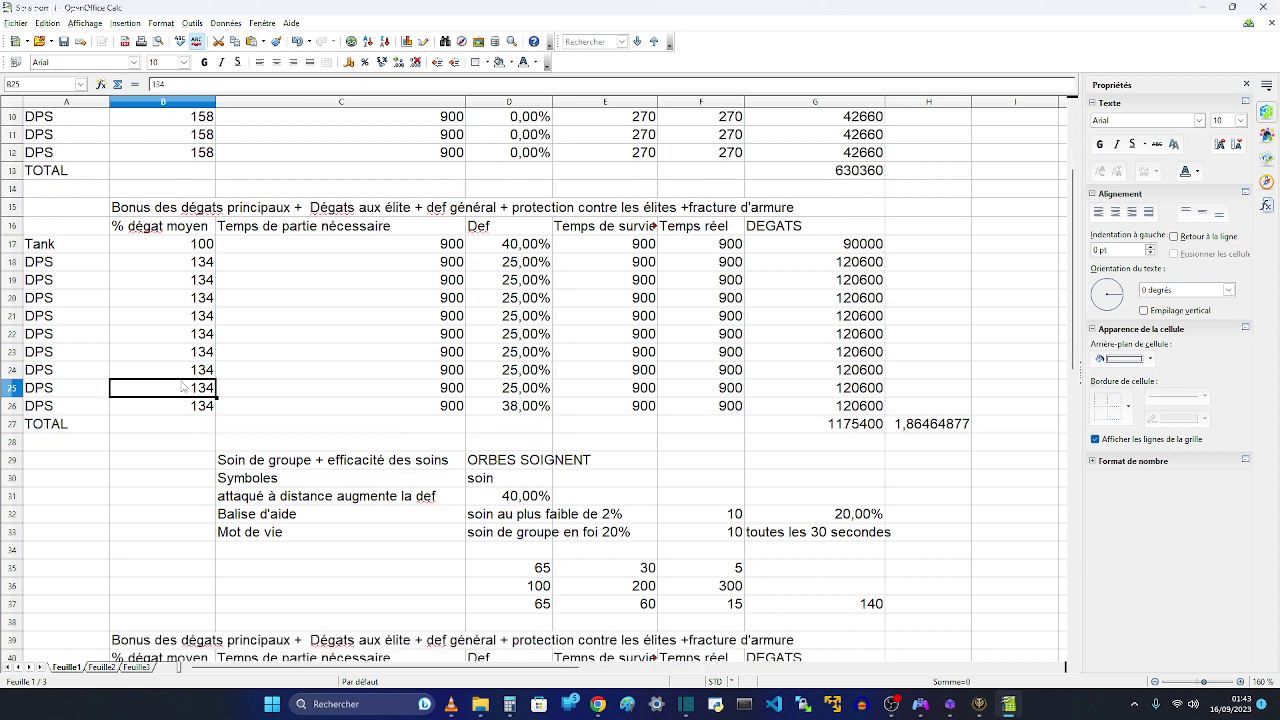
click(543, 406)
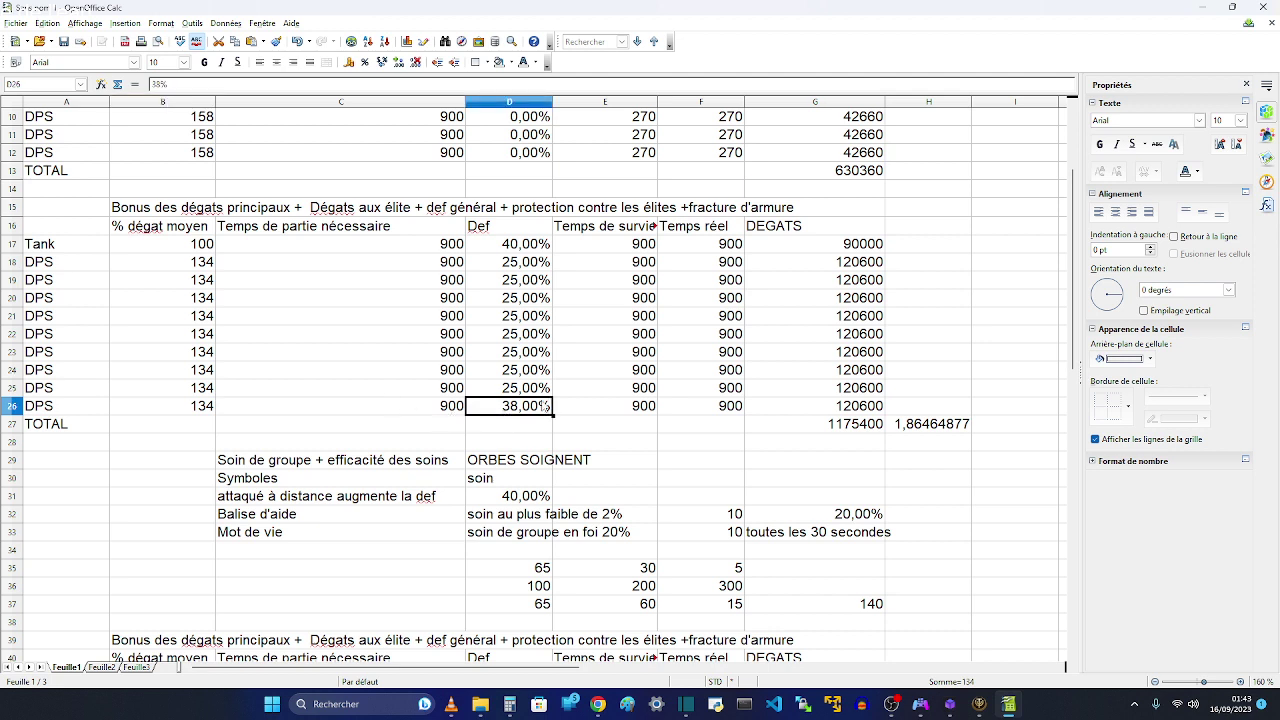
key(ctrl+z)
key(ctrl+z)
key(ctrl+z)
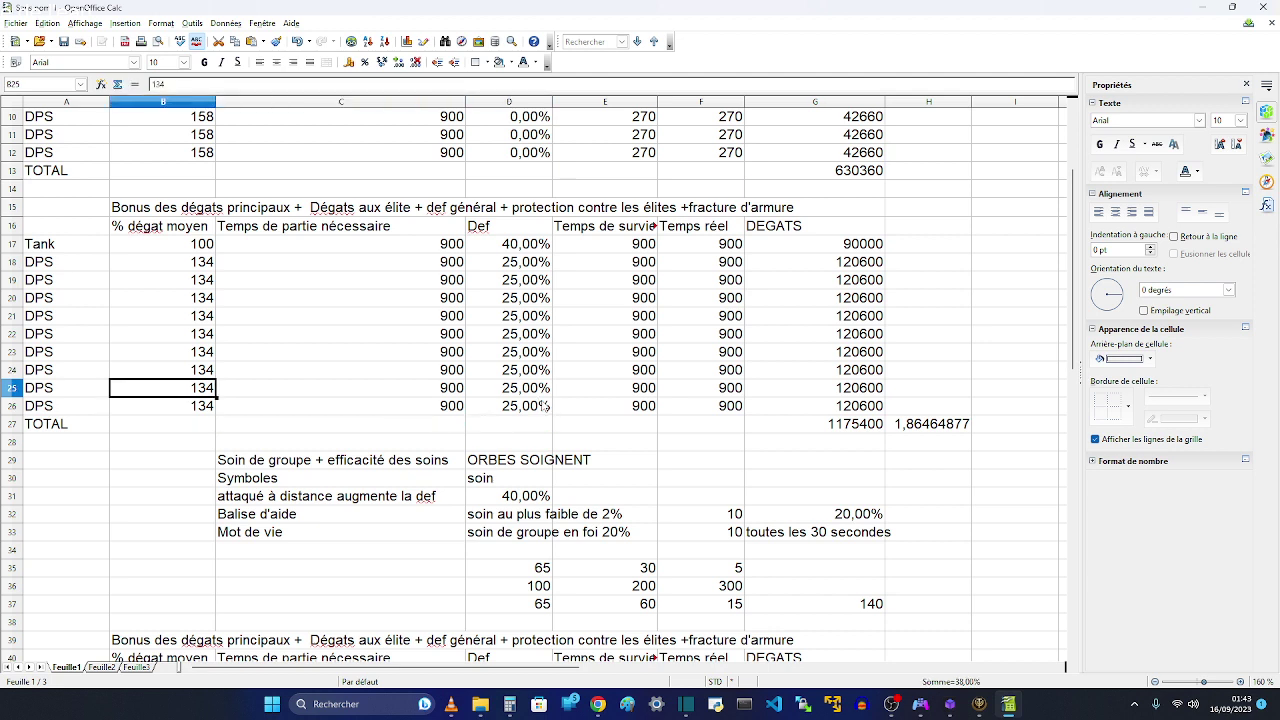
Enter 0 as the average damage for the DPS in B25 and B26 to test the total without them
text(0)
key(Return)
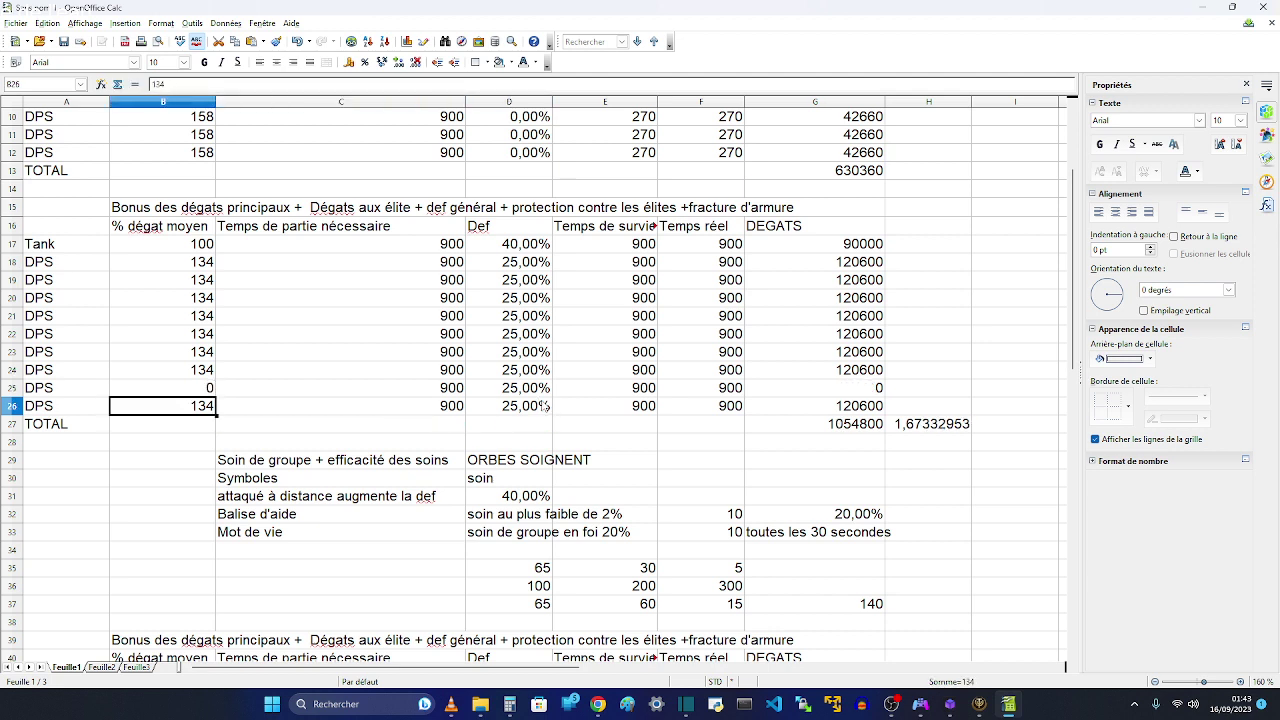
text(0)
key(Tab)
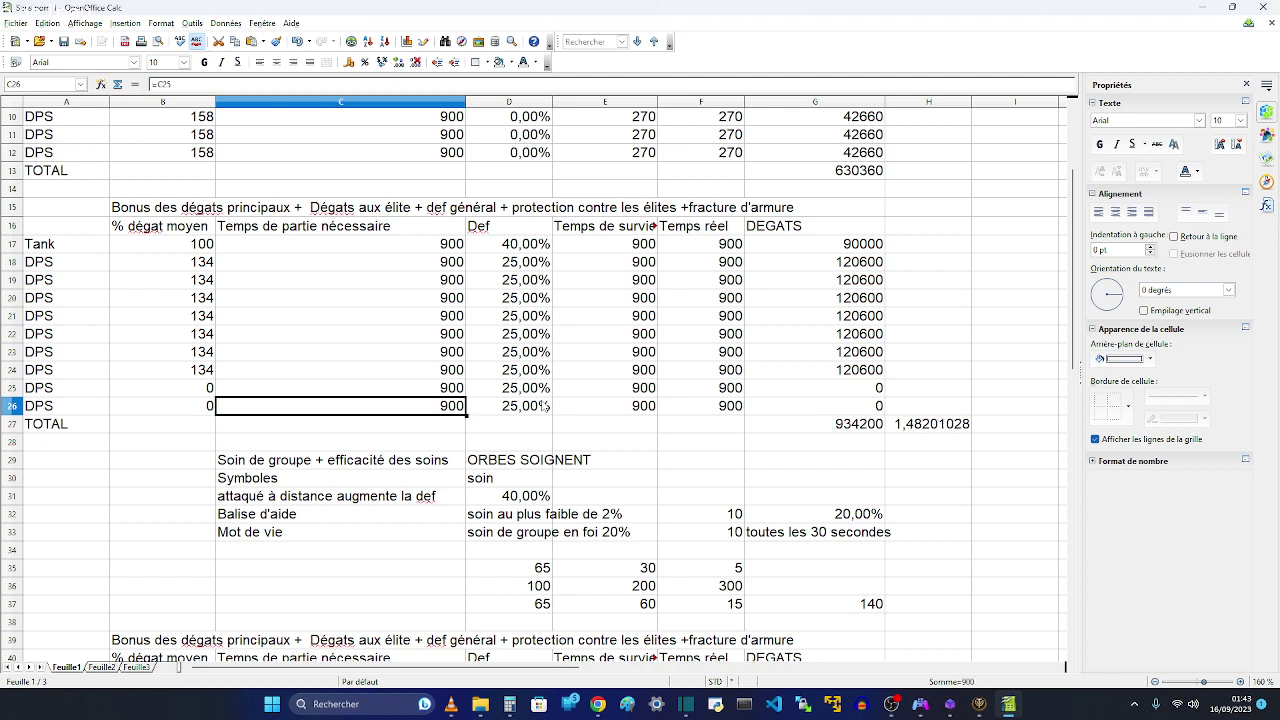
Undo the two zero entries in B25 and B26
key(Left)
key(Up)
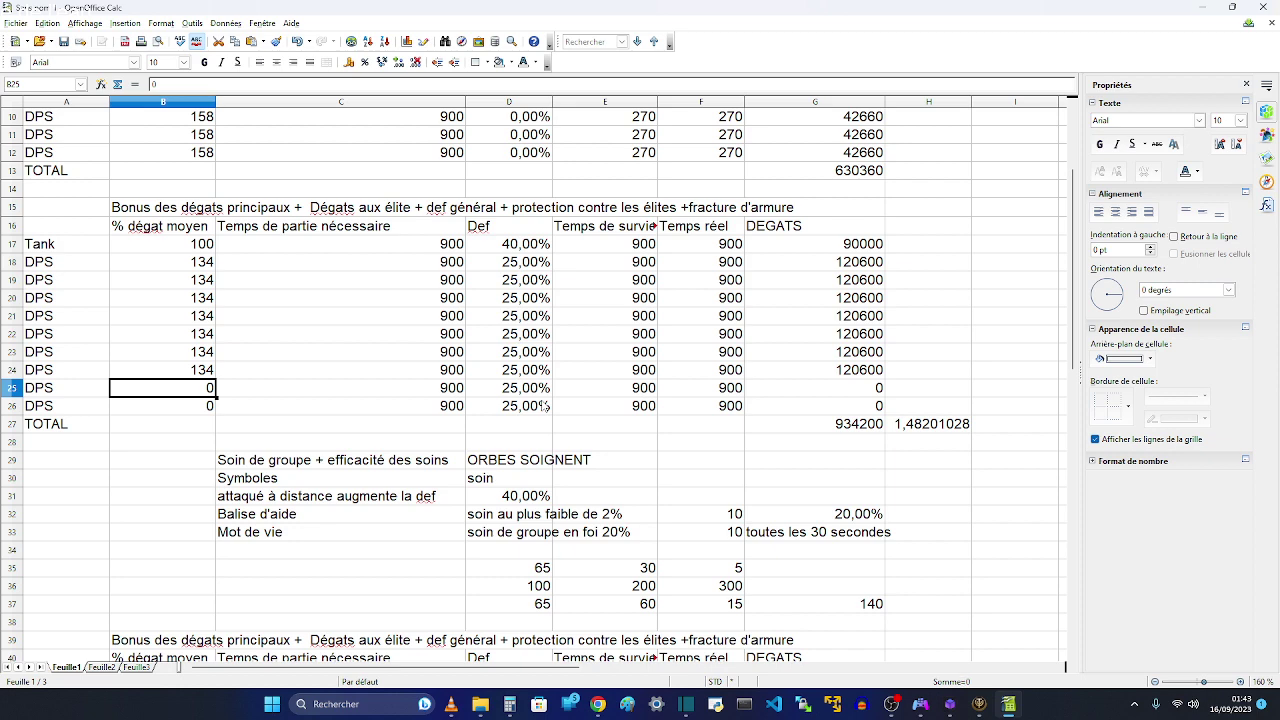
key(ctrl+z)
key(ctrl+z)
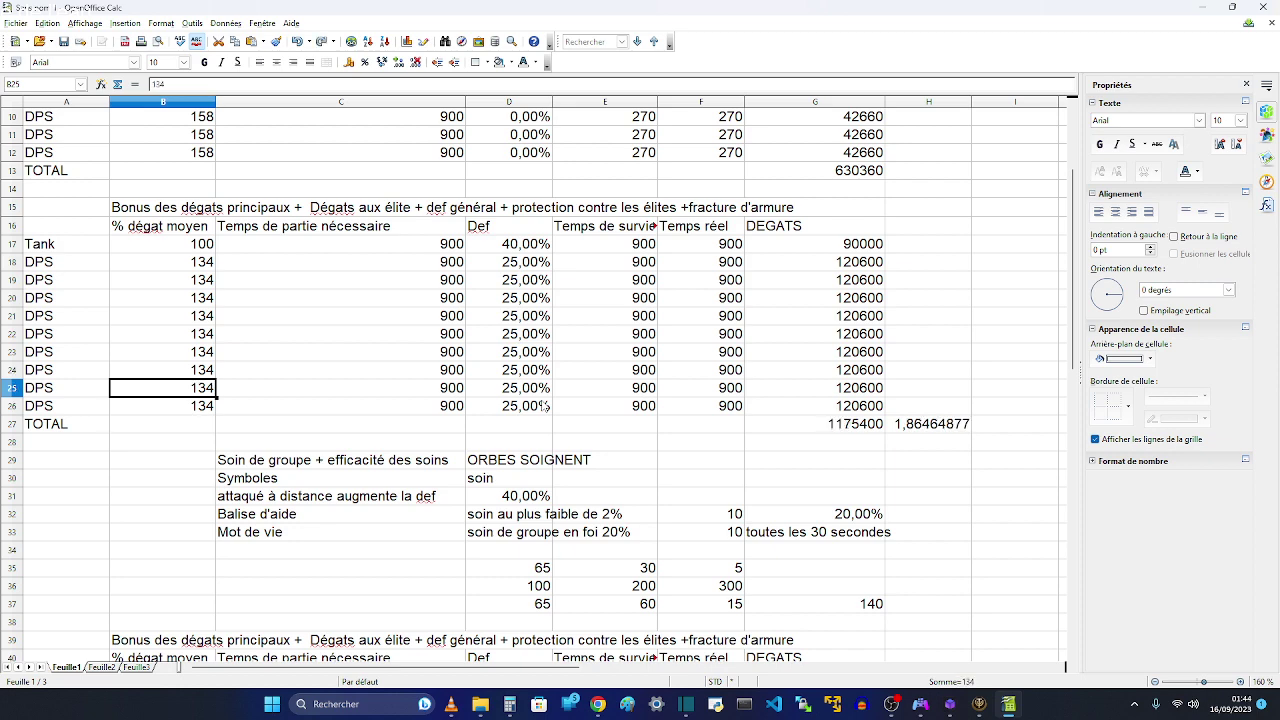
Compare the bonus headings of the first two tables, and review the healing notes and the third table with its SOUTIEN rows and total
scroll(480, 387, up, 3)
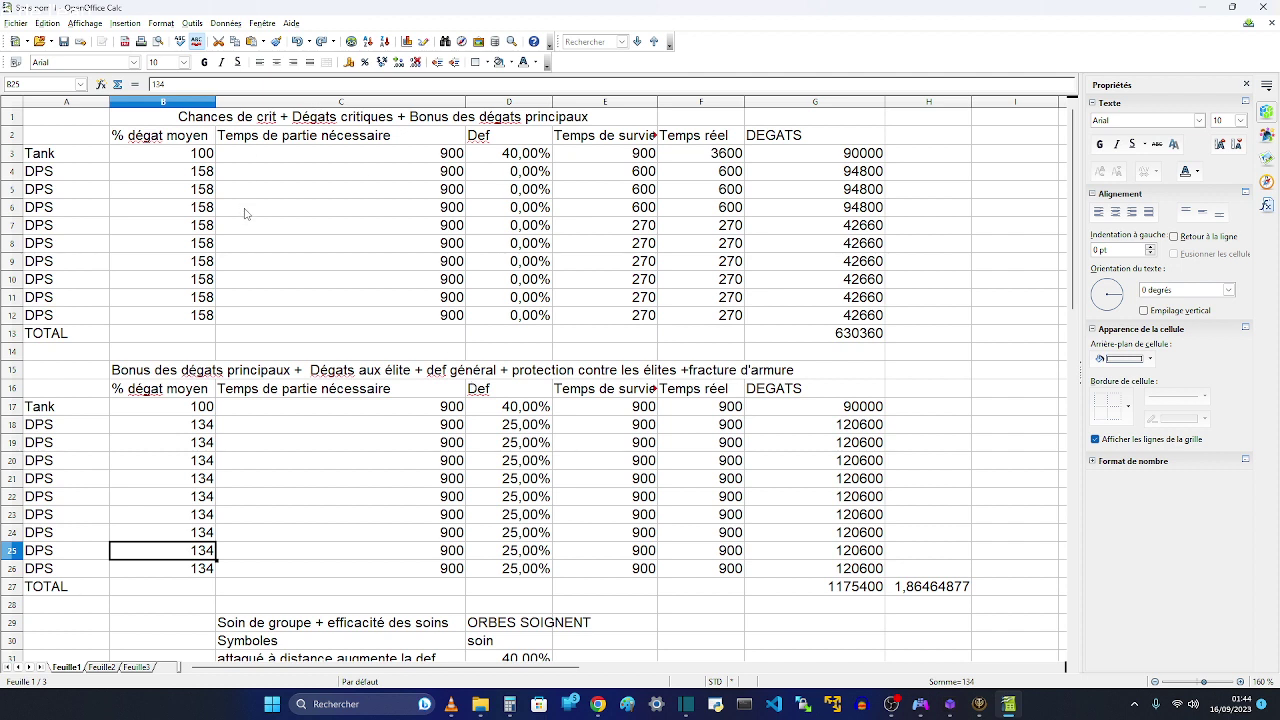
click(233, 121)
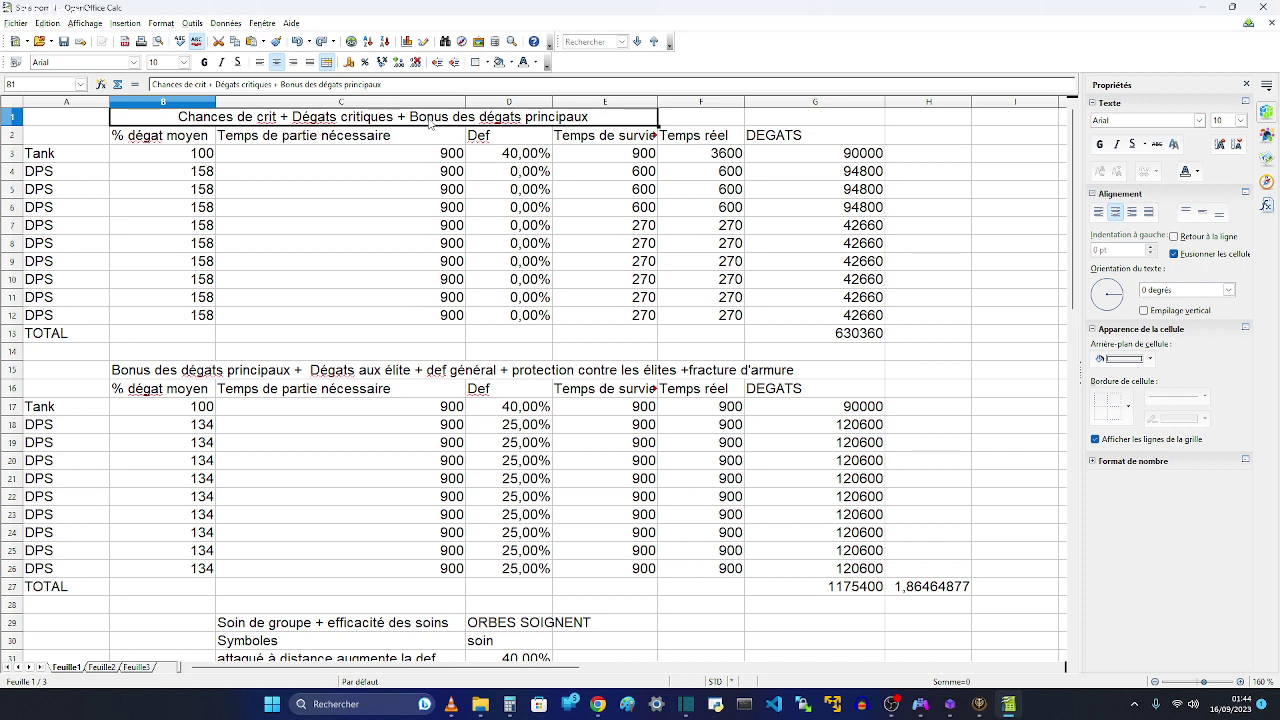
click(385, 369)
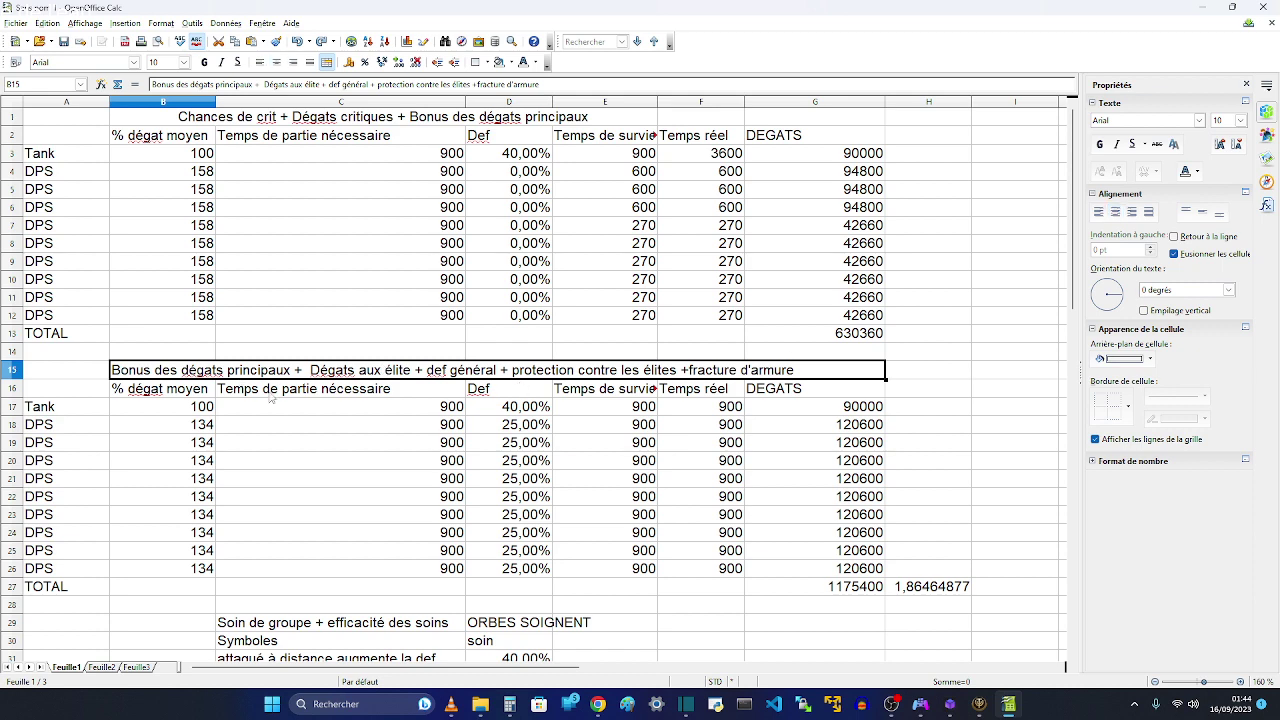
scroll(535, 460, down, 2)
scroll(535, 360, down, 2)
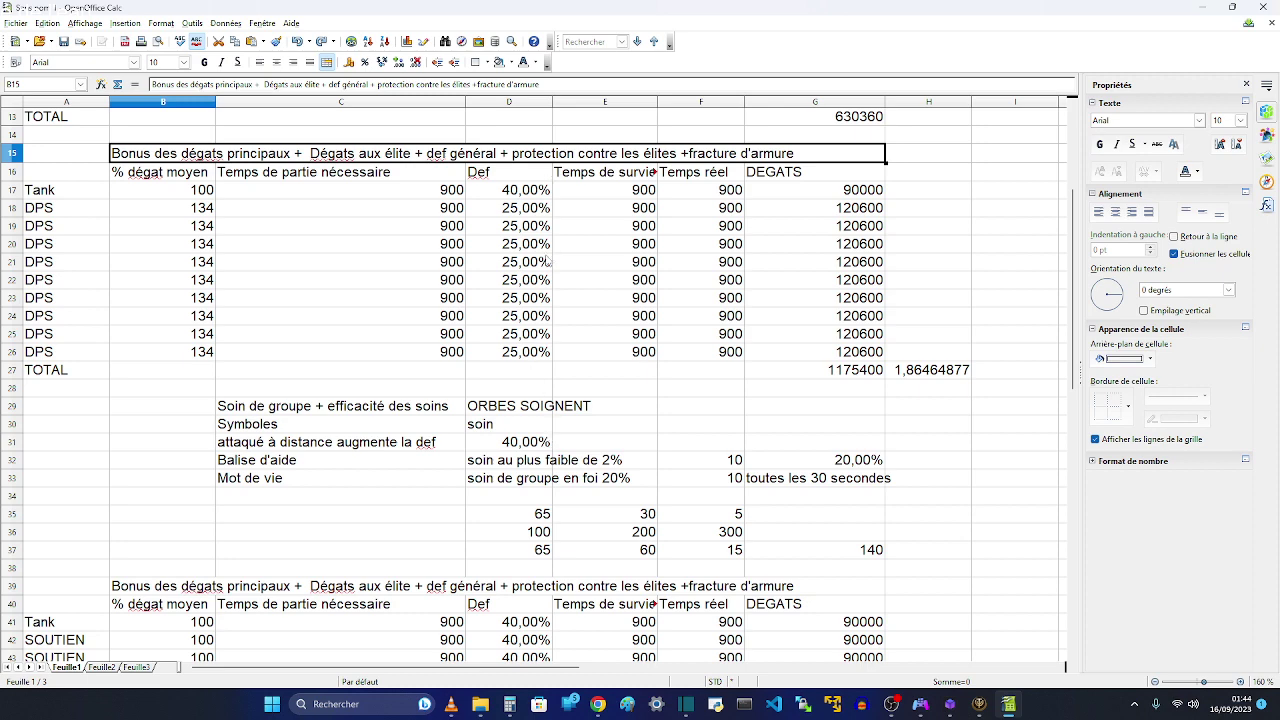
scroll(548, 262, down, 4)
scroll(540, 188, up, 2)
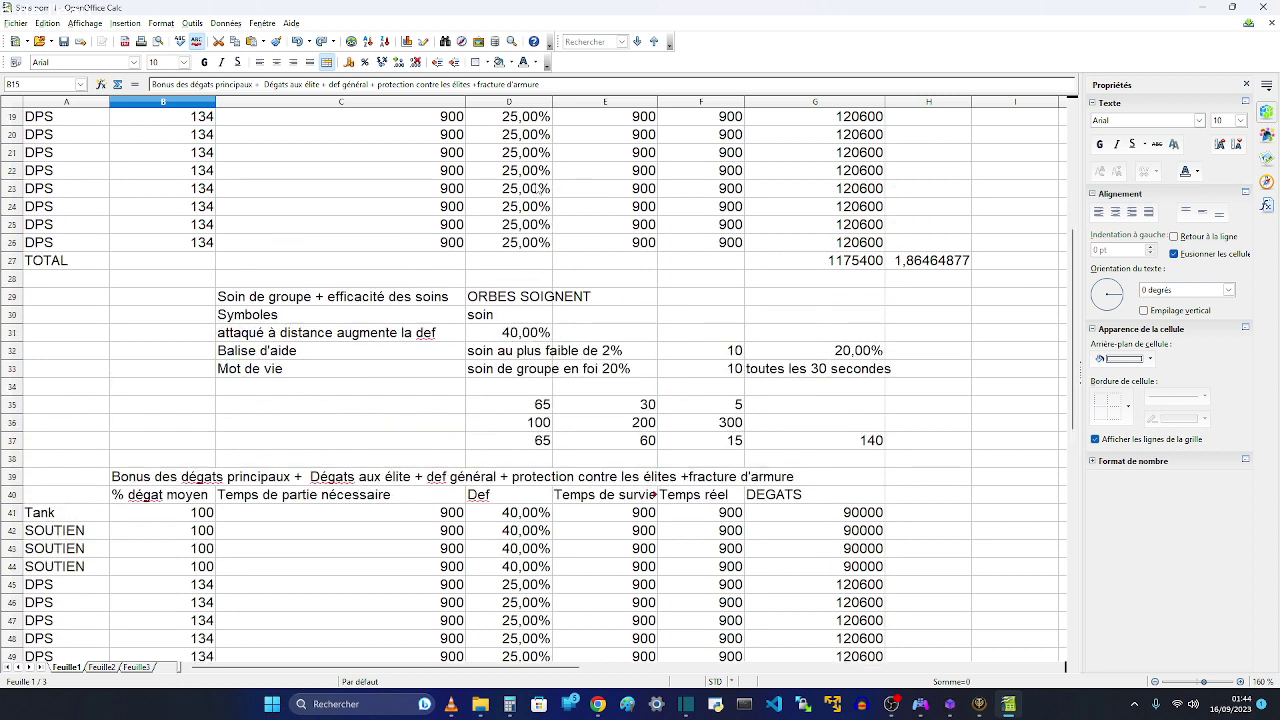
scroll(535, 200, down, 1)
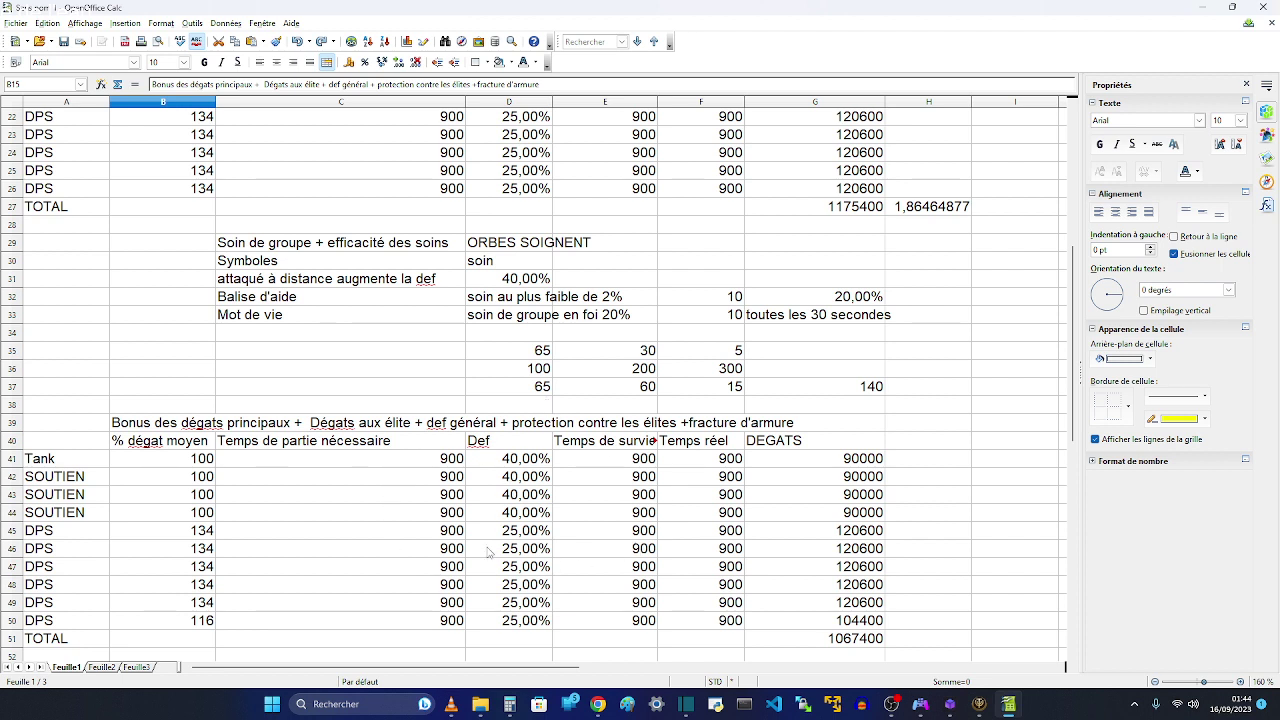
scroll(742, 556, down, 2)
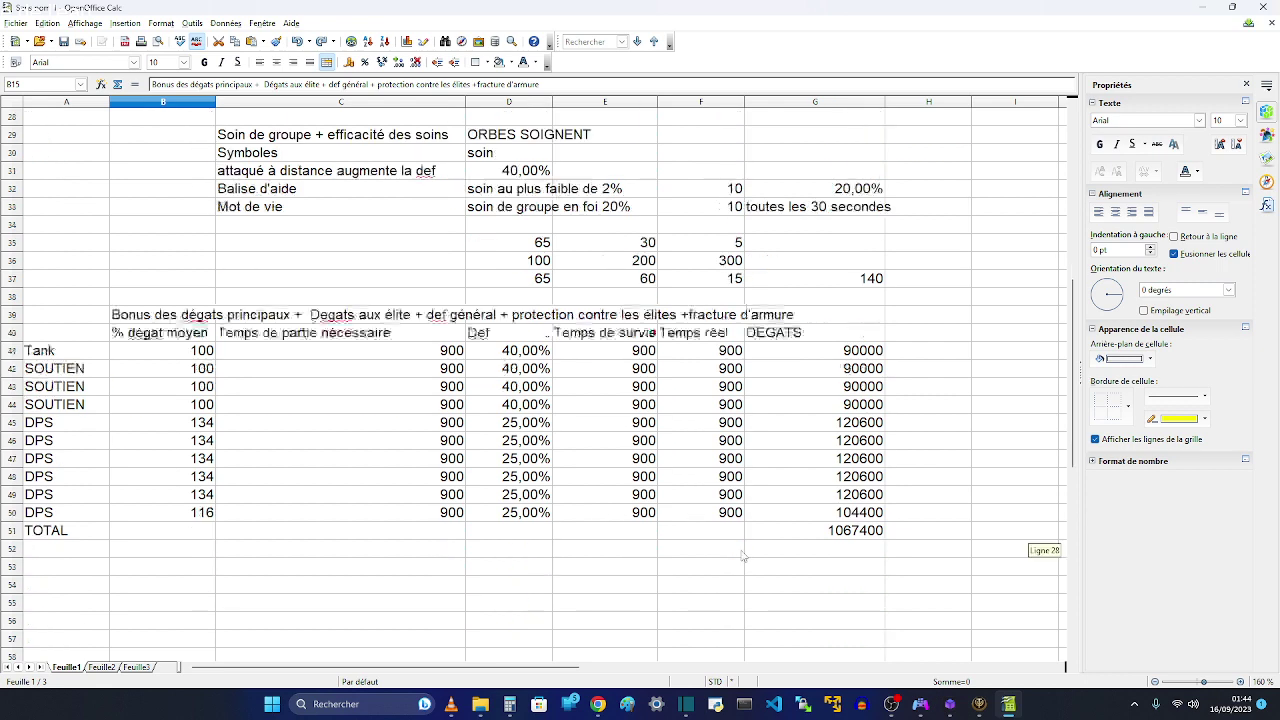
scroll(742, 556, up, 1)
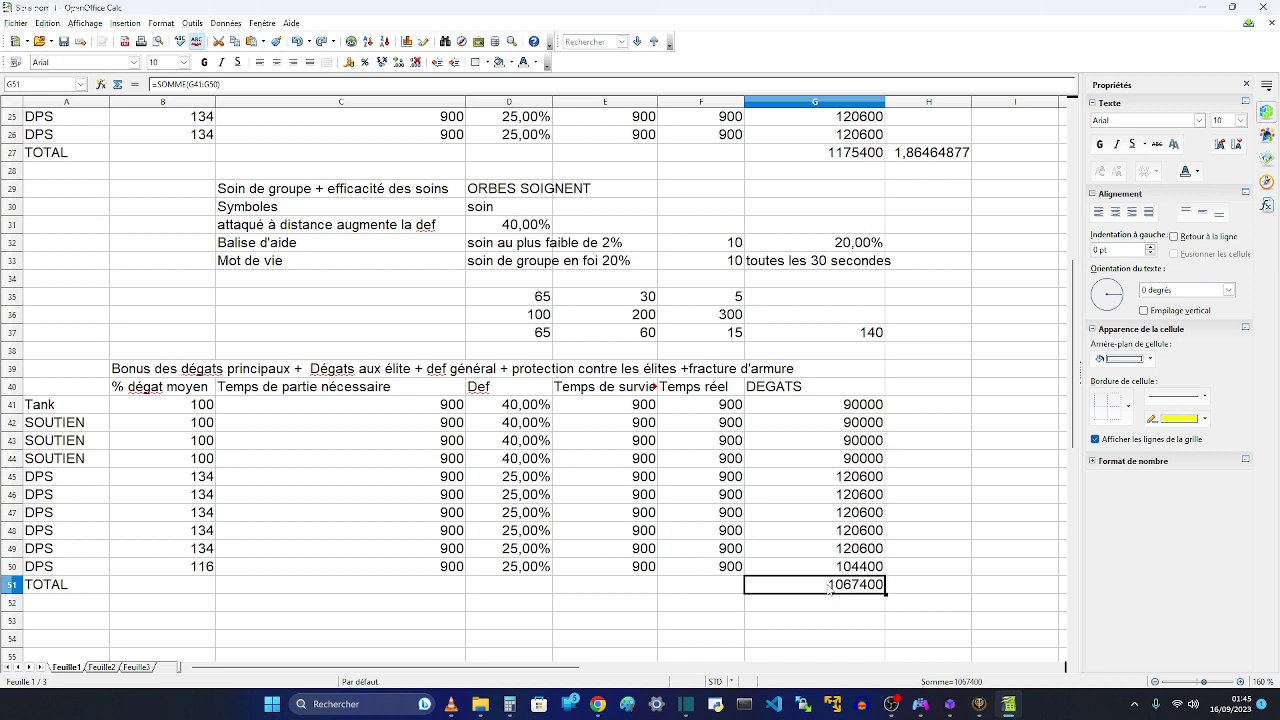
Try to calculate the ratio to the second table's total in H51 with the formula =G52/G27
text(=)
key(Escape)
click(932, 590)
text(=)
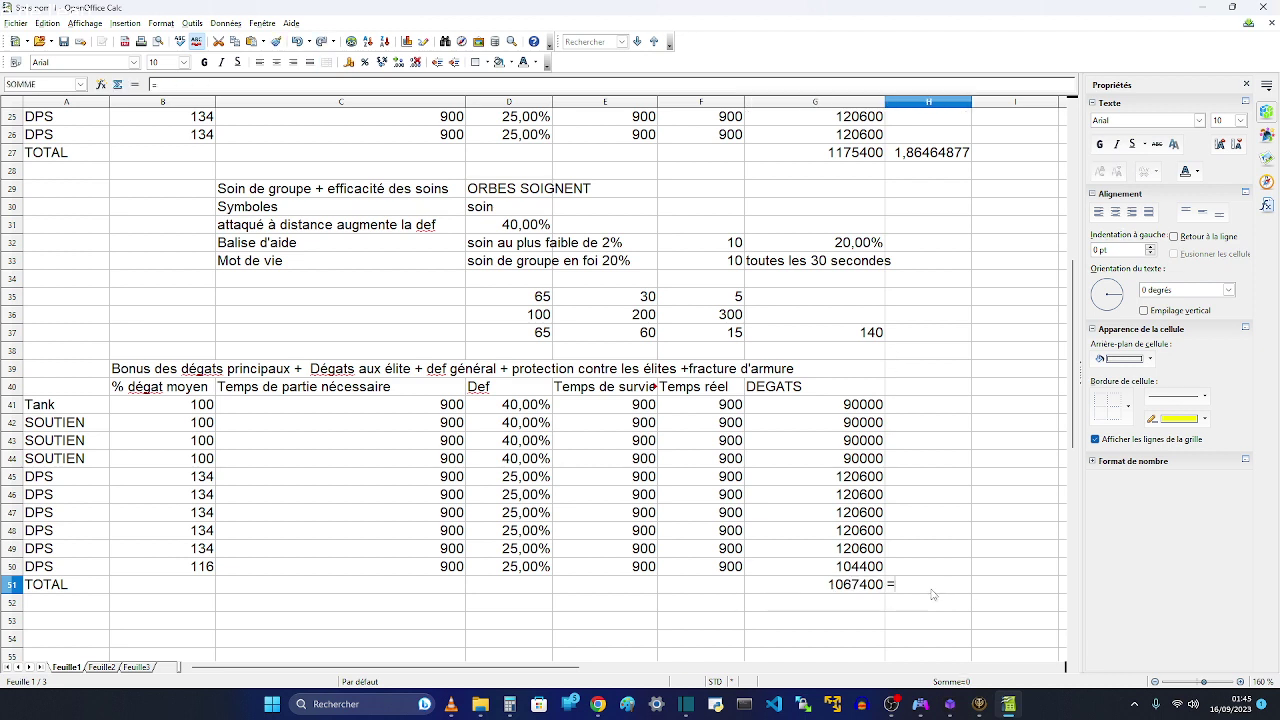
click(849, 601)
text(/)
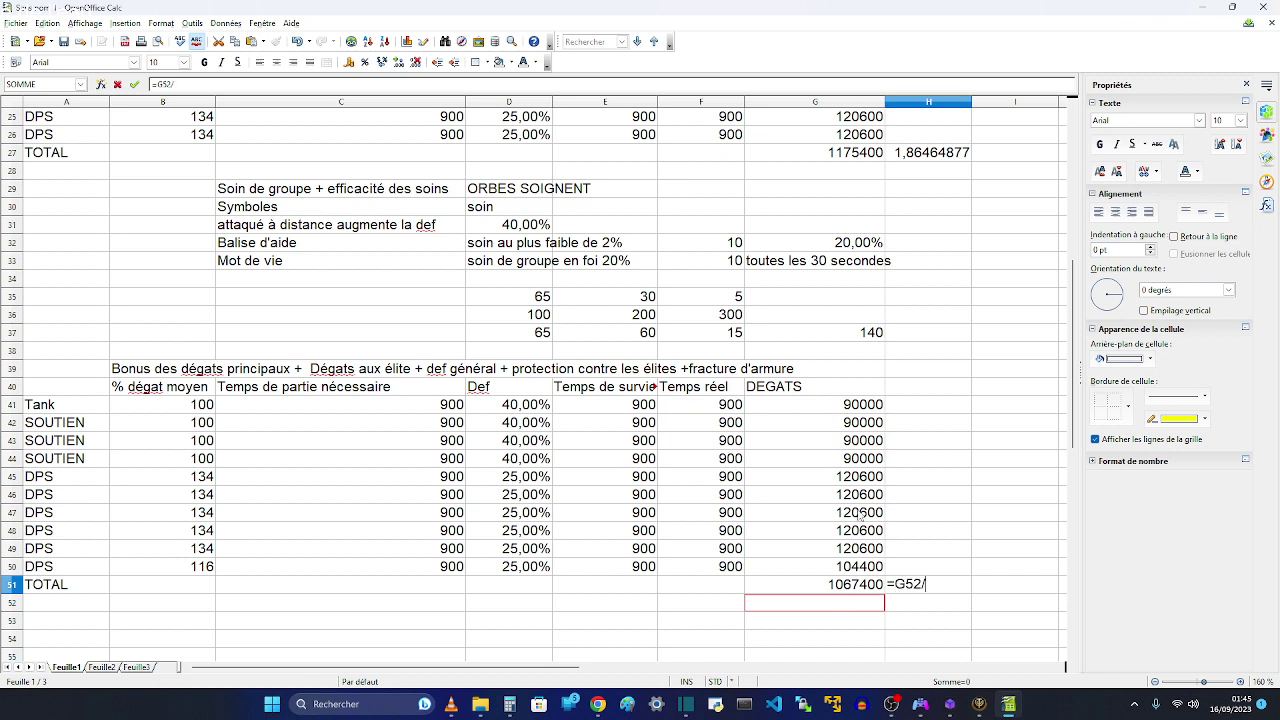
click(856, 158)
key(Return)
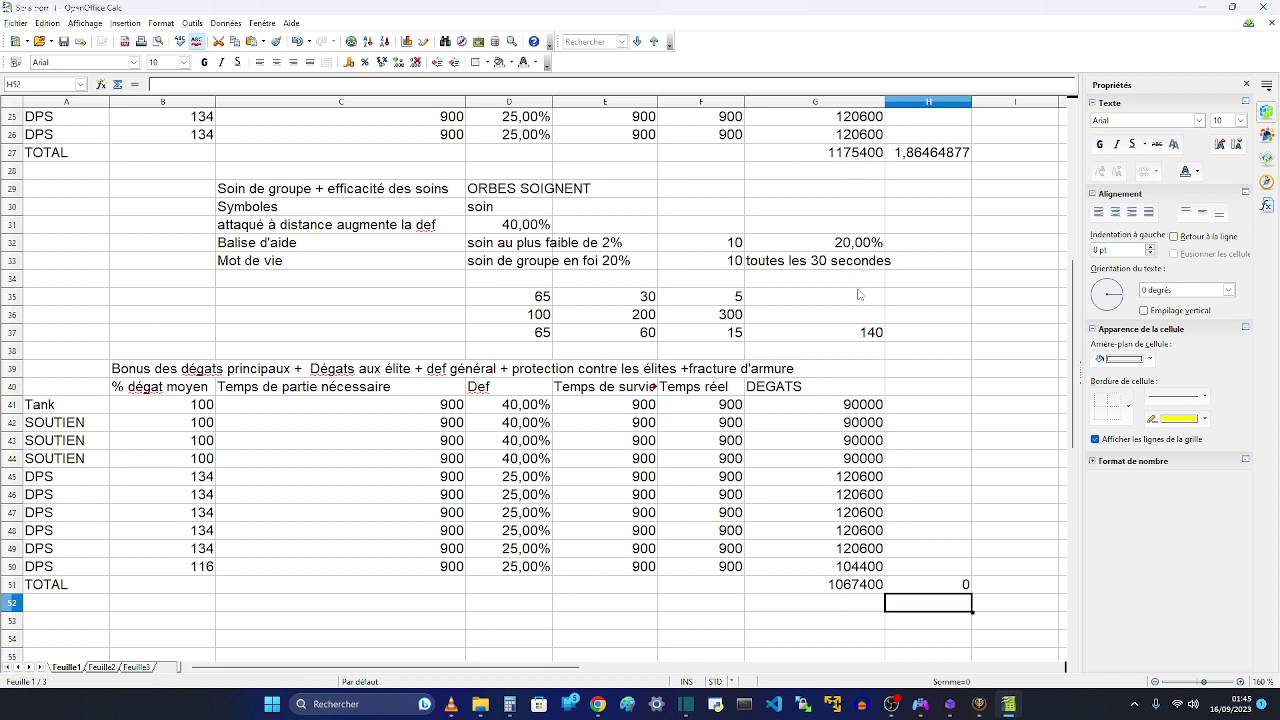
Divide the third table's total by the second table's total in H51 with the formula =G51/G27
click(862, 588)
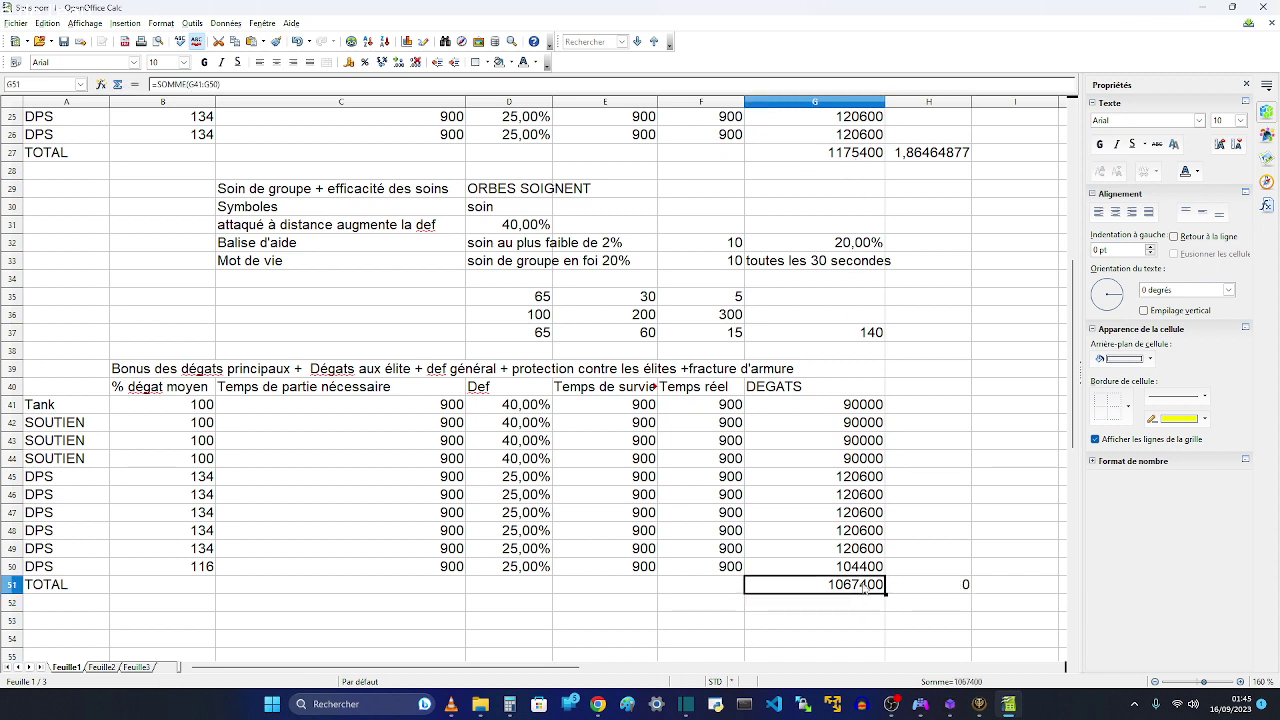
click(920, 585)
text(=)
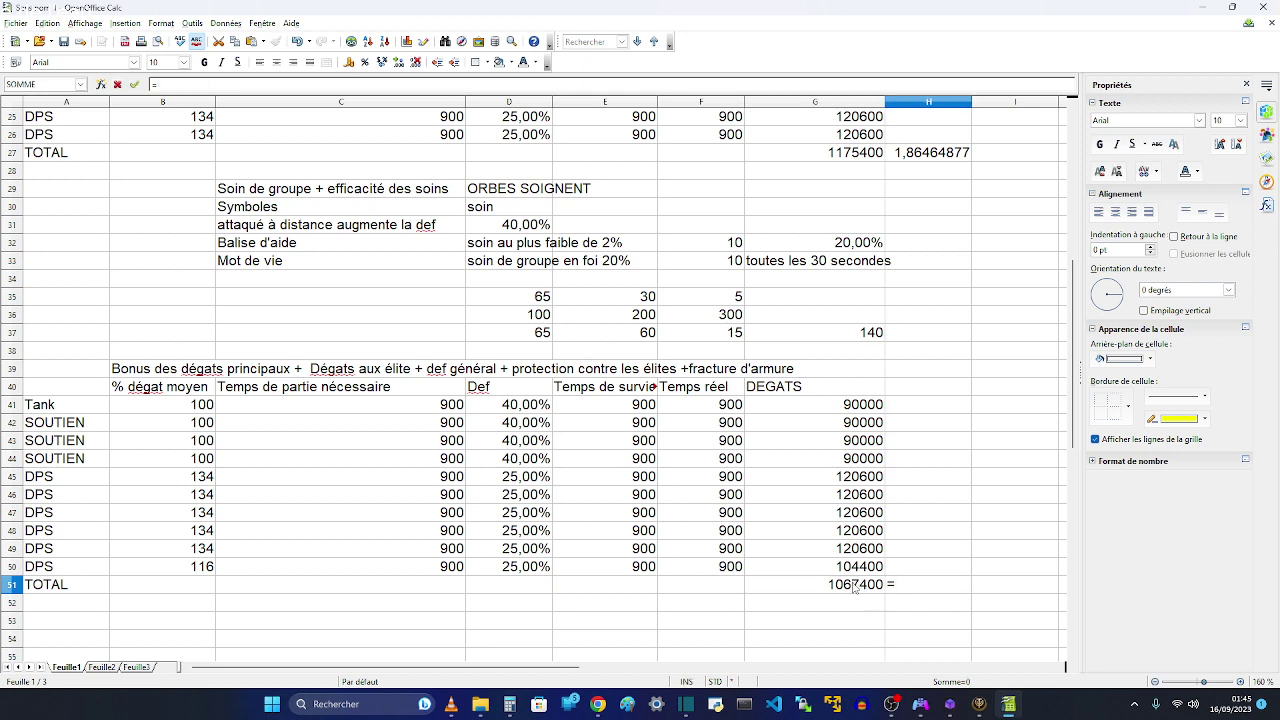
click(855, 587)
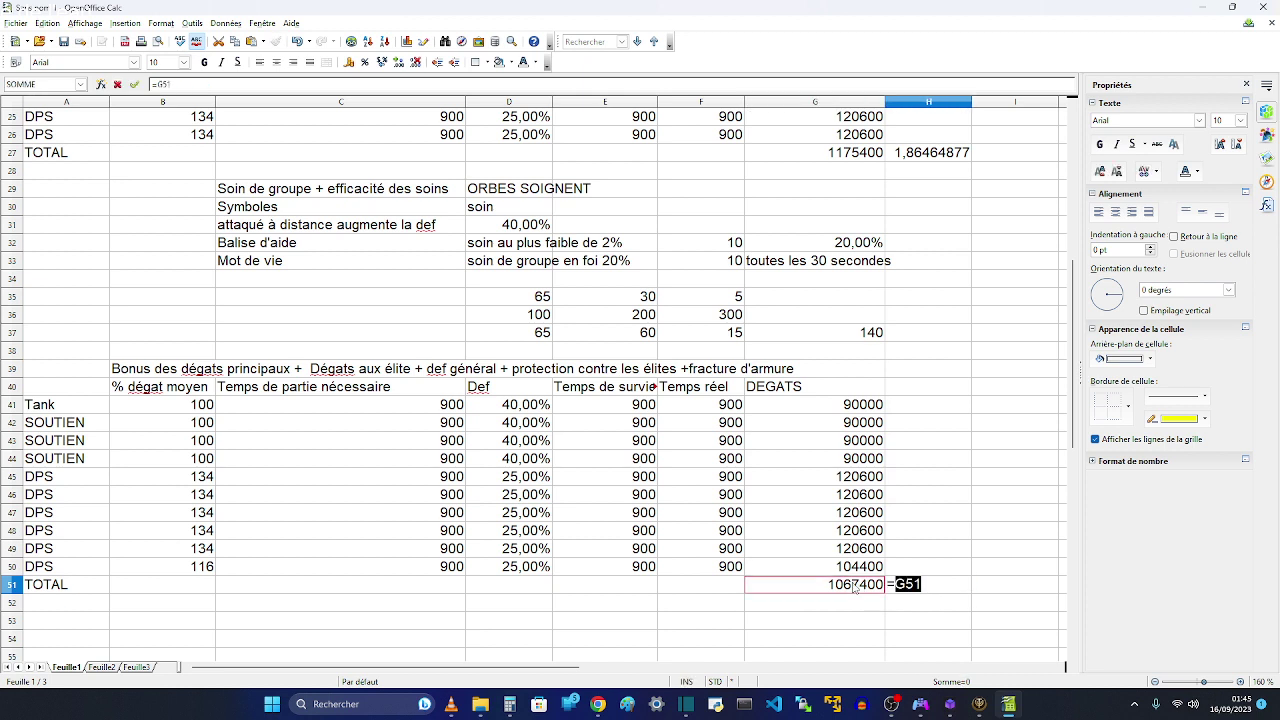
text(/)
click(828, 155)
key(Return)
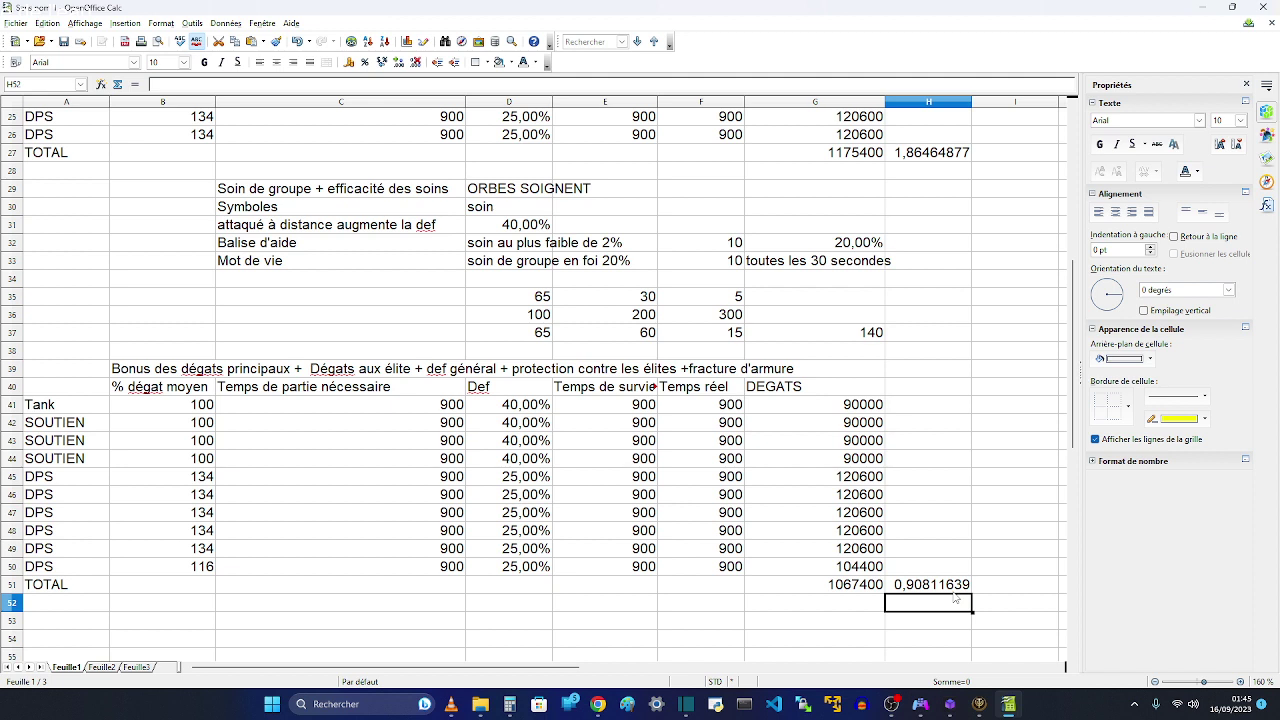
click(955, 568)
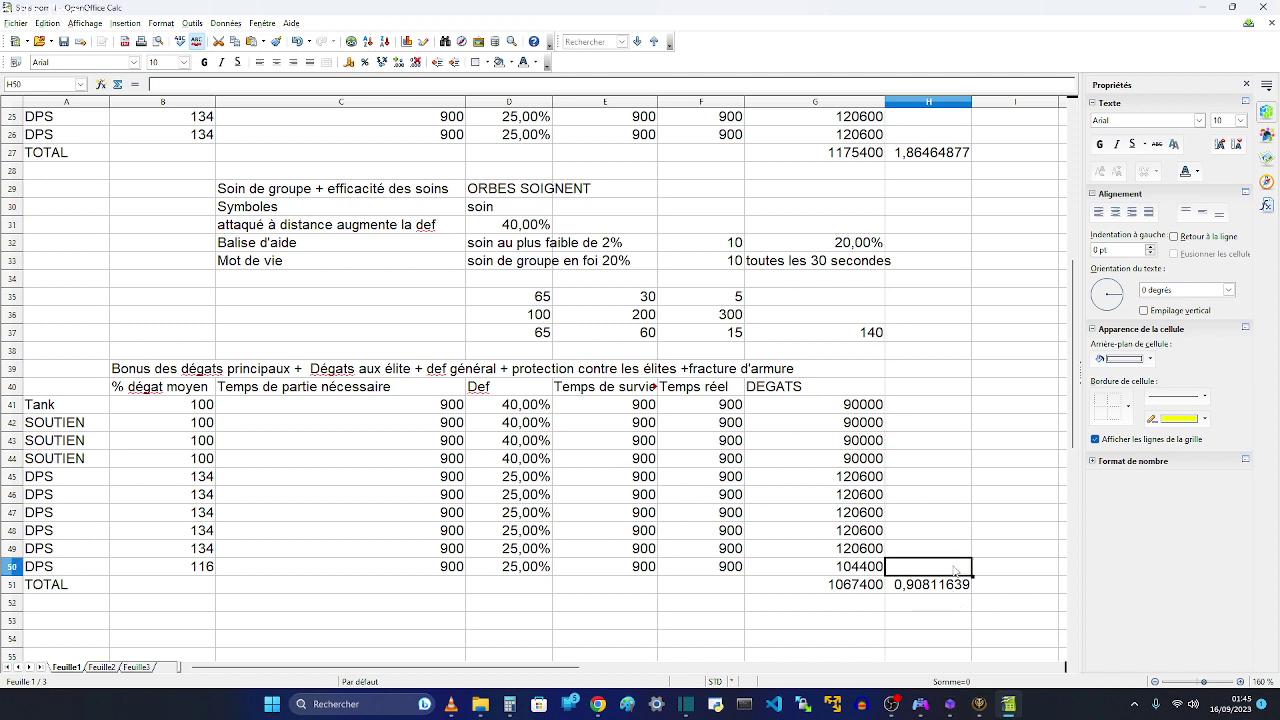
text(*)
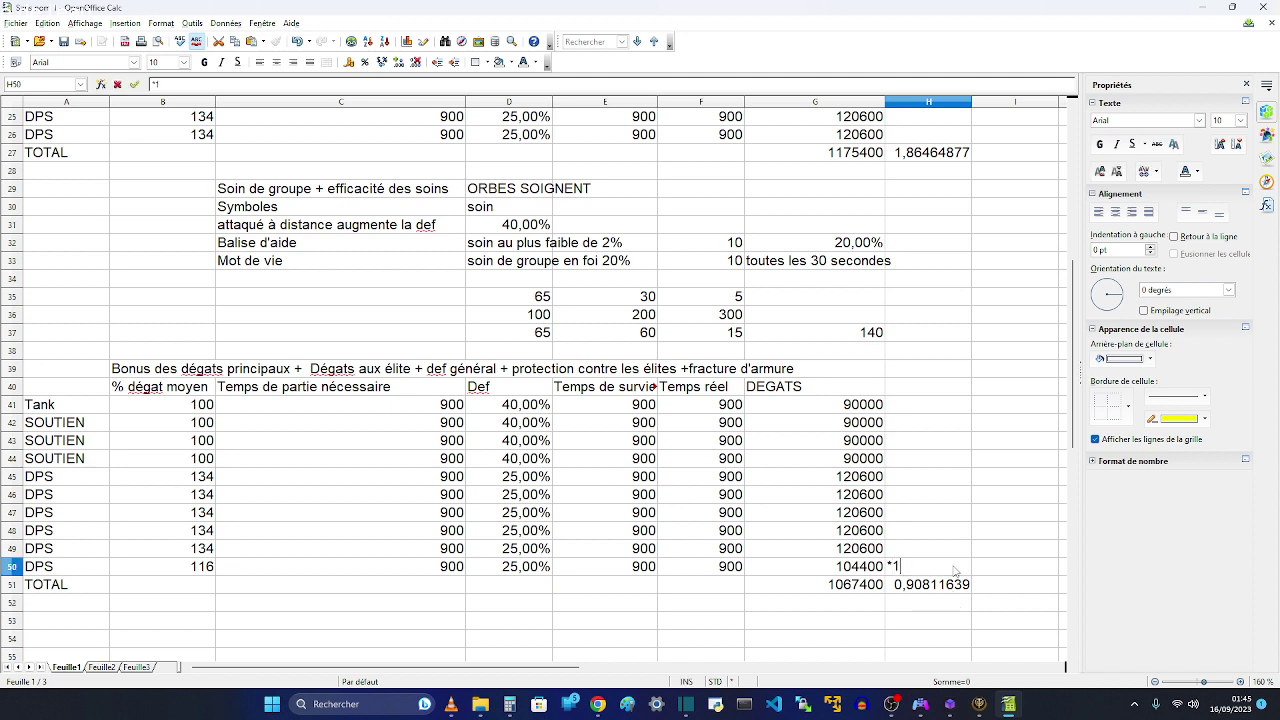
text(1,)
key(BackSpace)
key(BackSpace)
key(BackSpace)
Enter an adjusted total in G52 by multiplying the third table's total by 1,33 with the formula =G51*1,33
click(809, 604)
text(=)
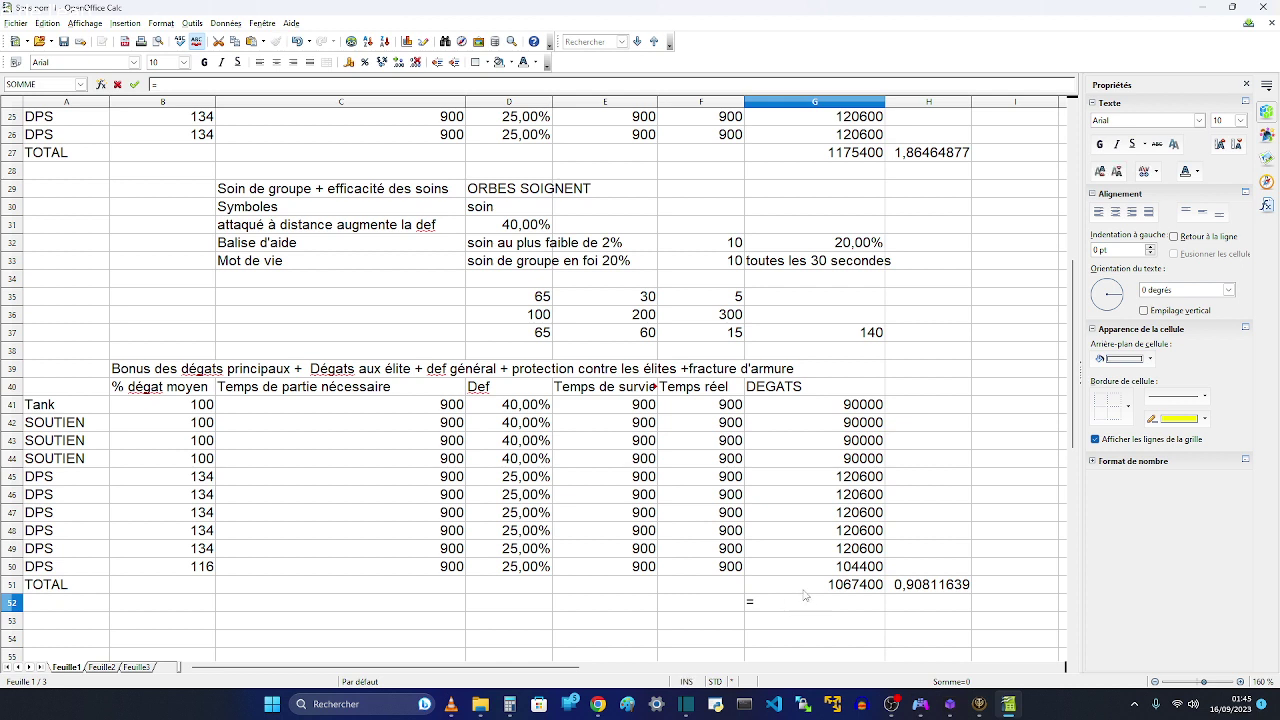
click(814, 588)
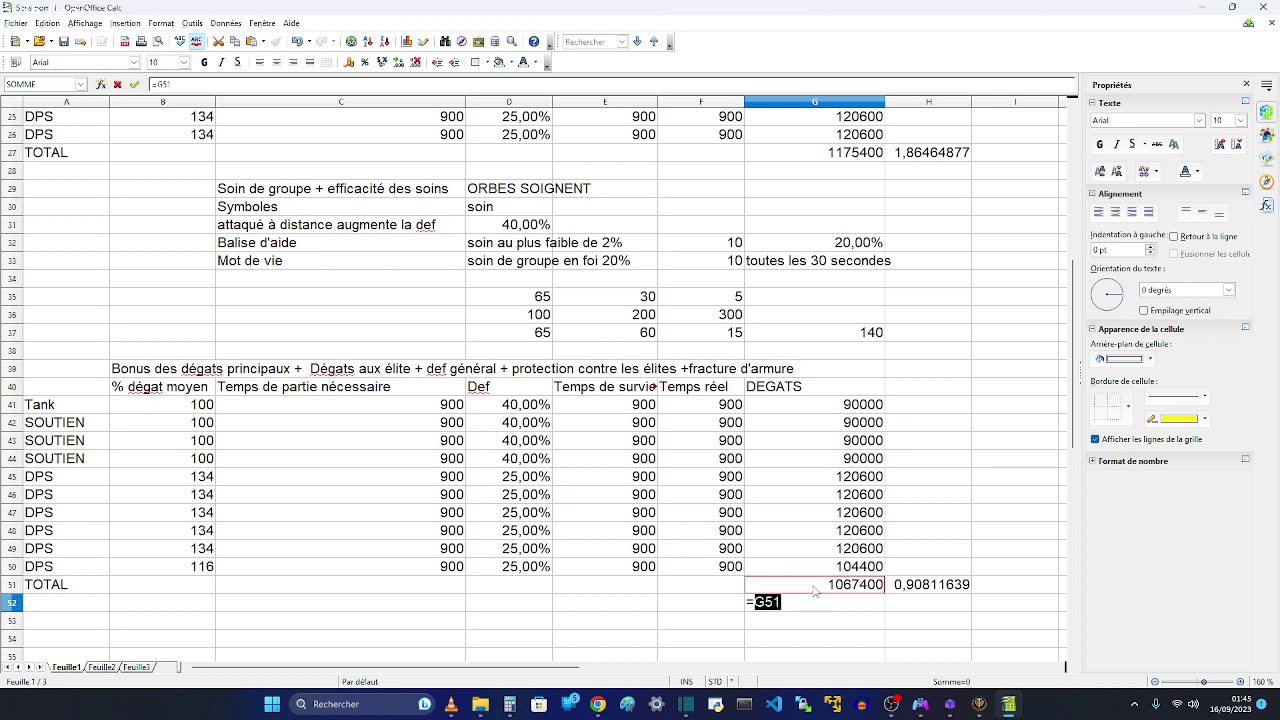
text(1,)
key(BackSpace)
key(BackSpace)
key(BackSpace)
key(BackSpace)
click(814, 588)
text(*1,33)
key(Return)
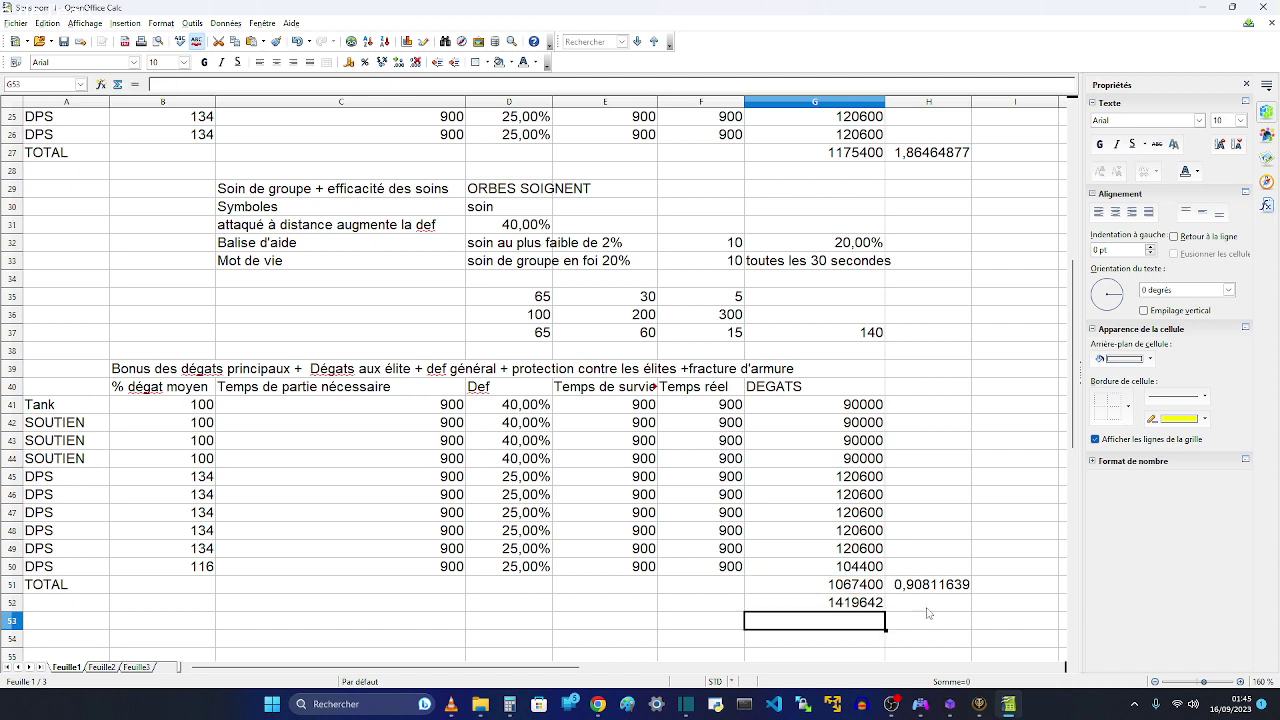
click(931, 612)
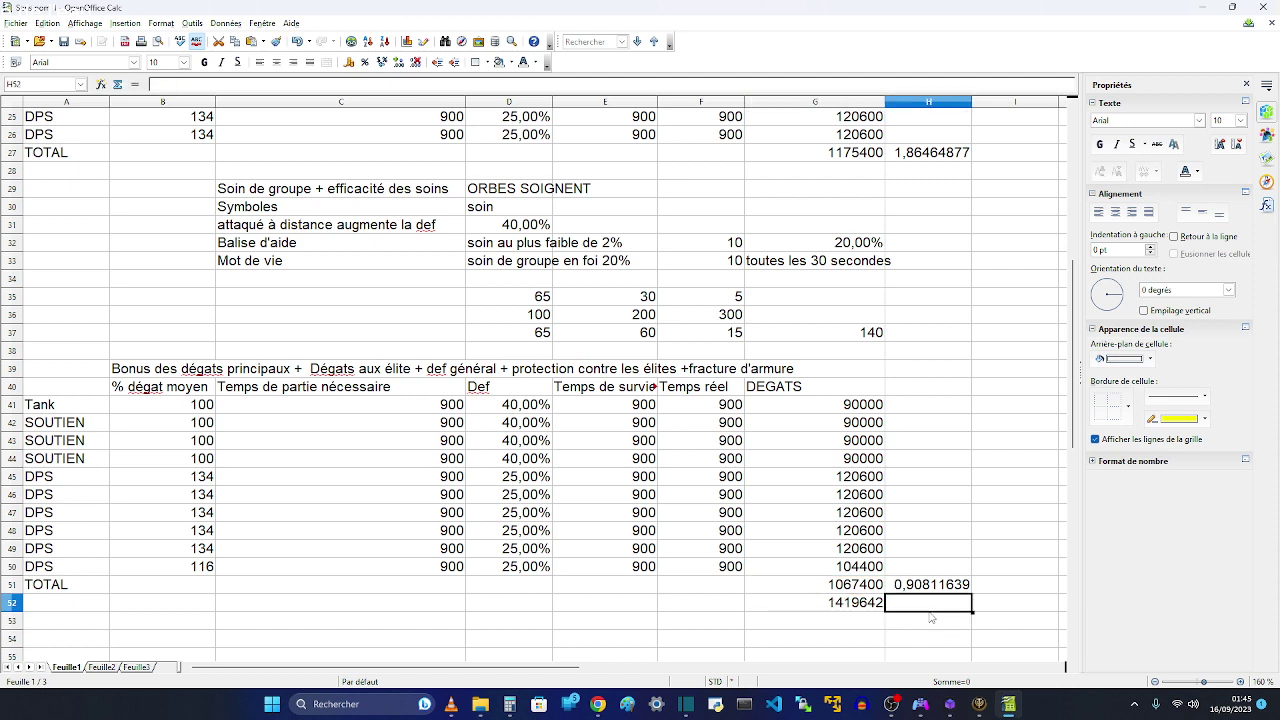
text(=)
click(918, 590)
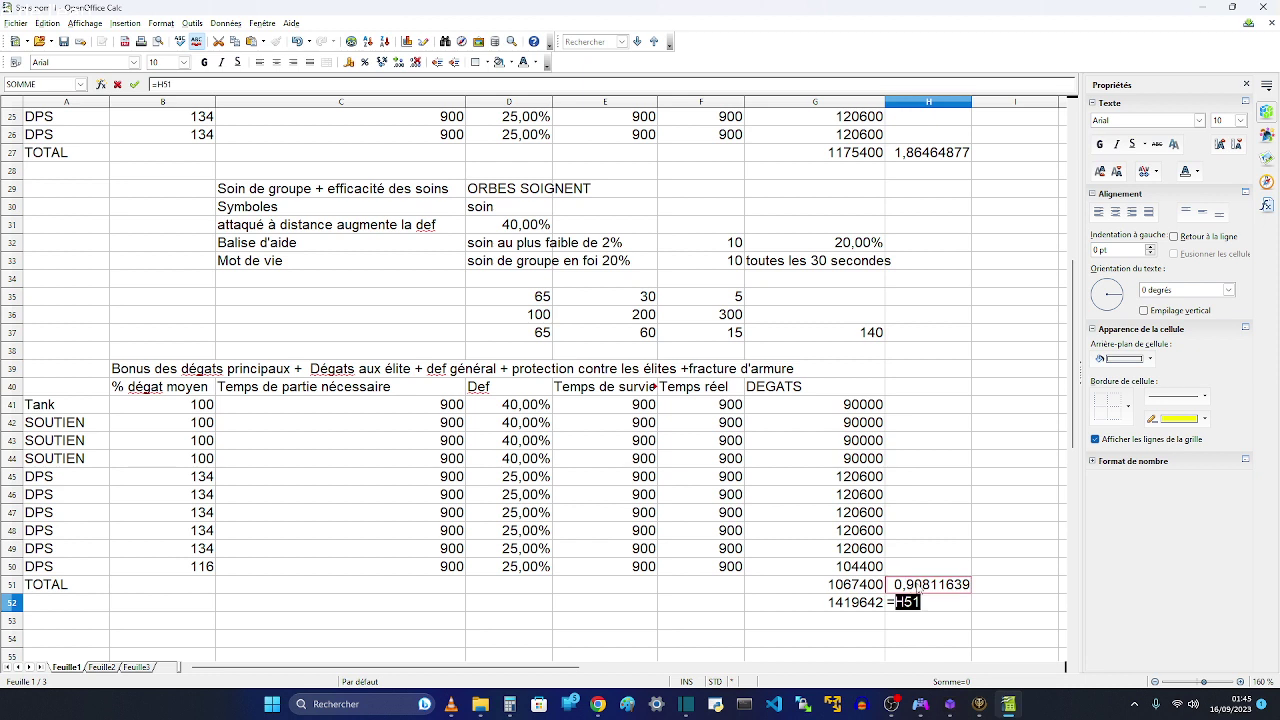
click(922, 314)
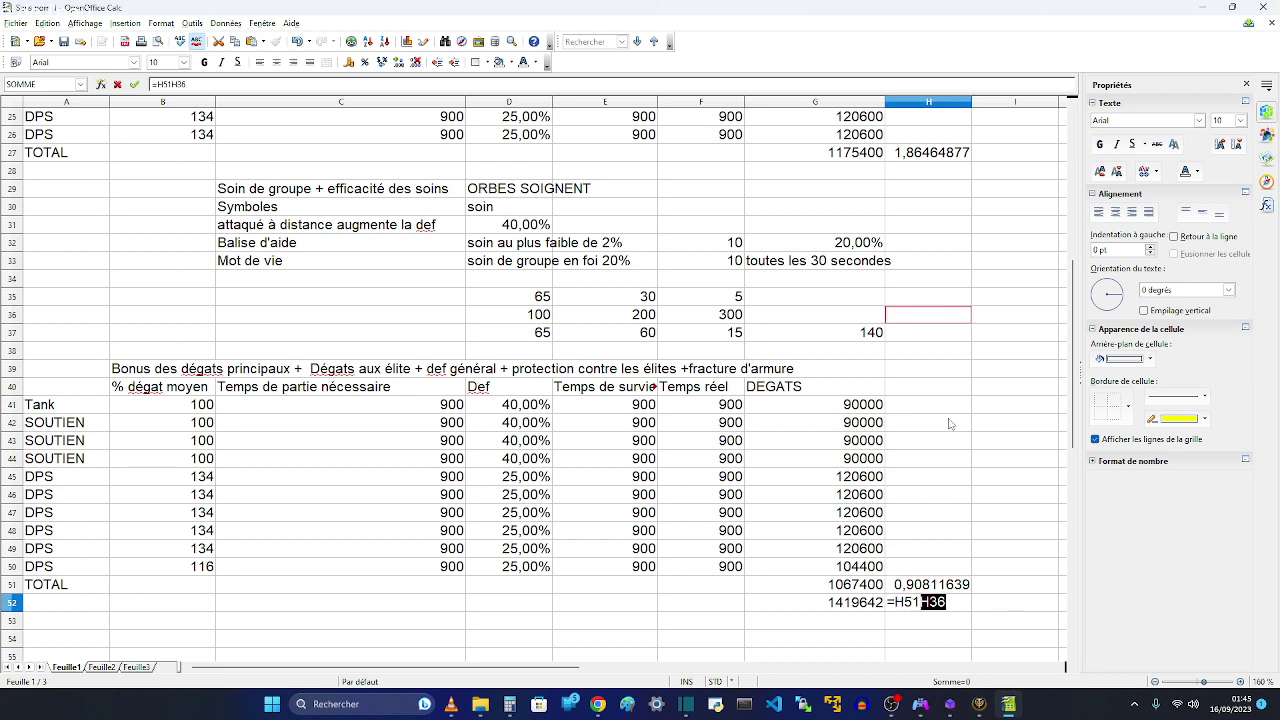
key(Escape)
Delete the contents of H51, the ratio beside the third table's total
click(926, 589)
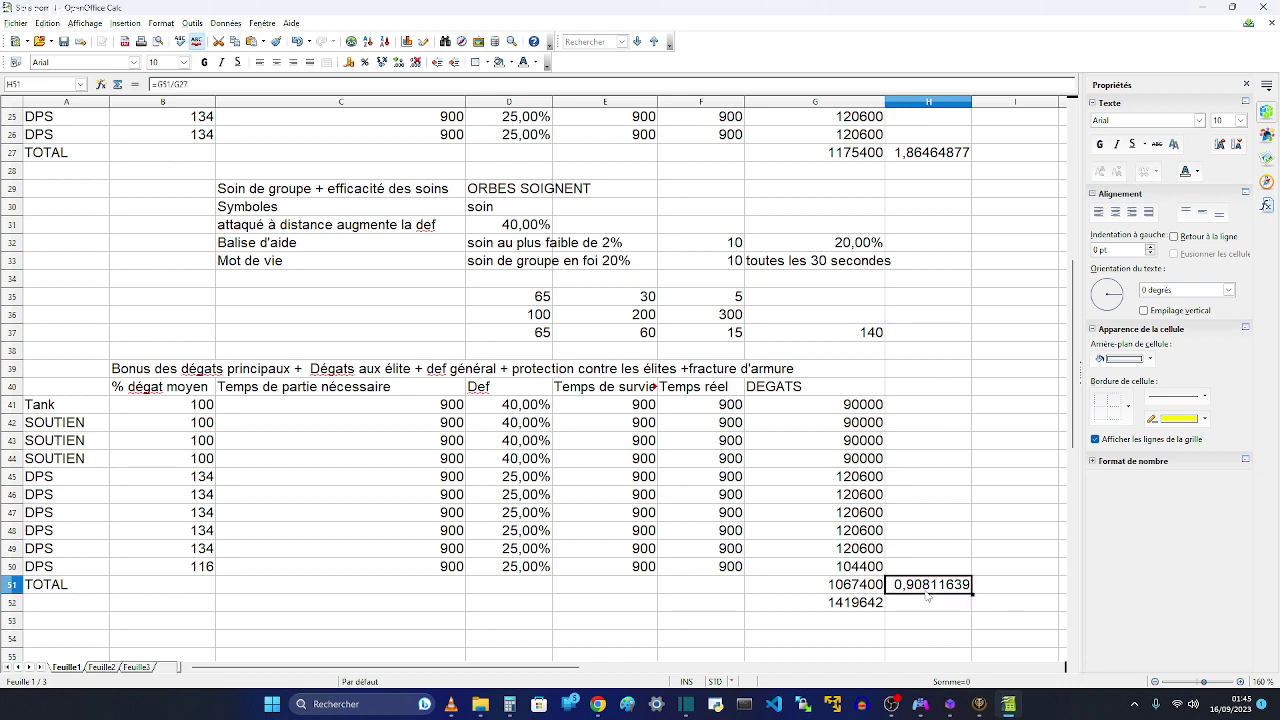
key(Delete)
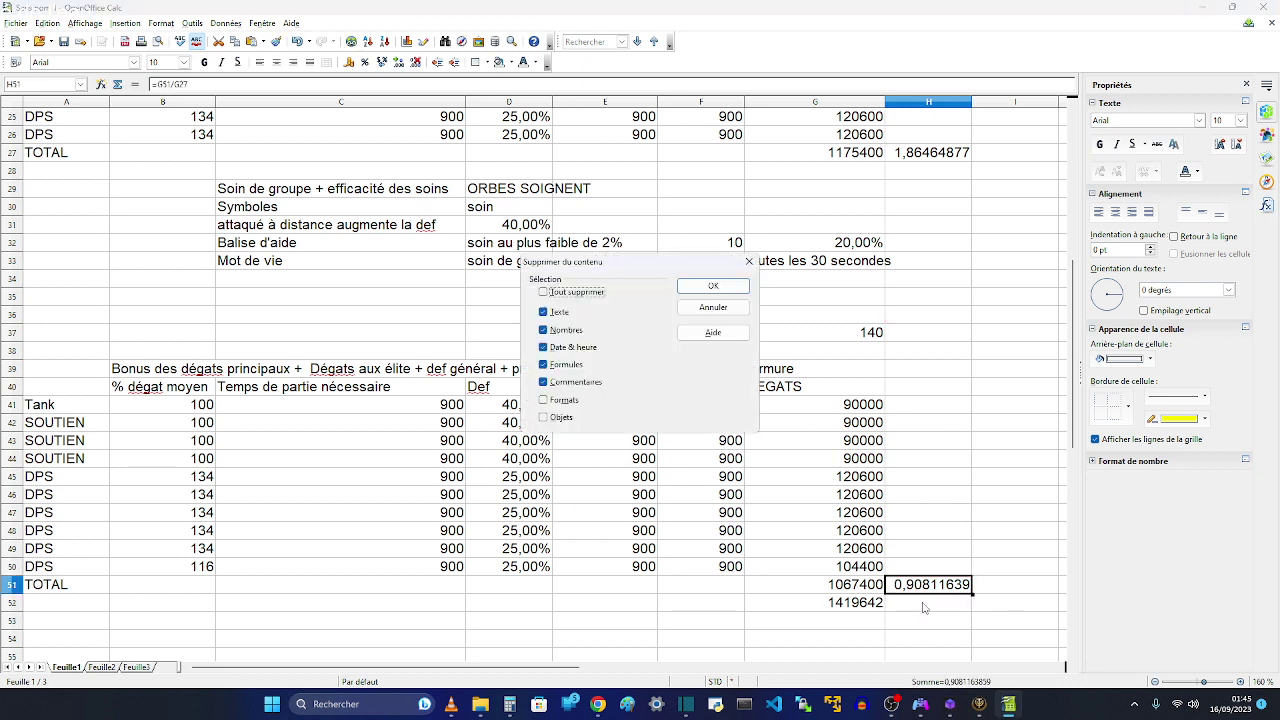
click(713, 286)
Divide the adjusted total by the second table's total in H52 with the formula =G52/G27
click(938, 609)
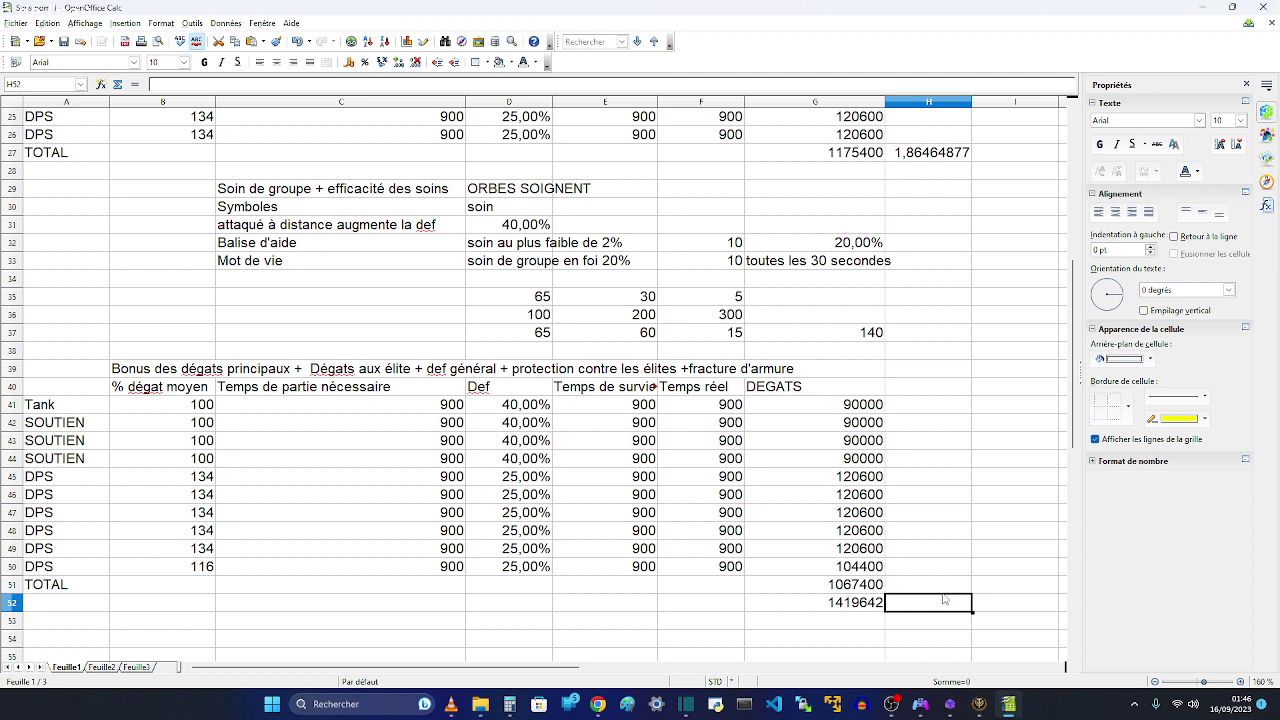
text(=)
click(872, 602)
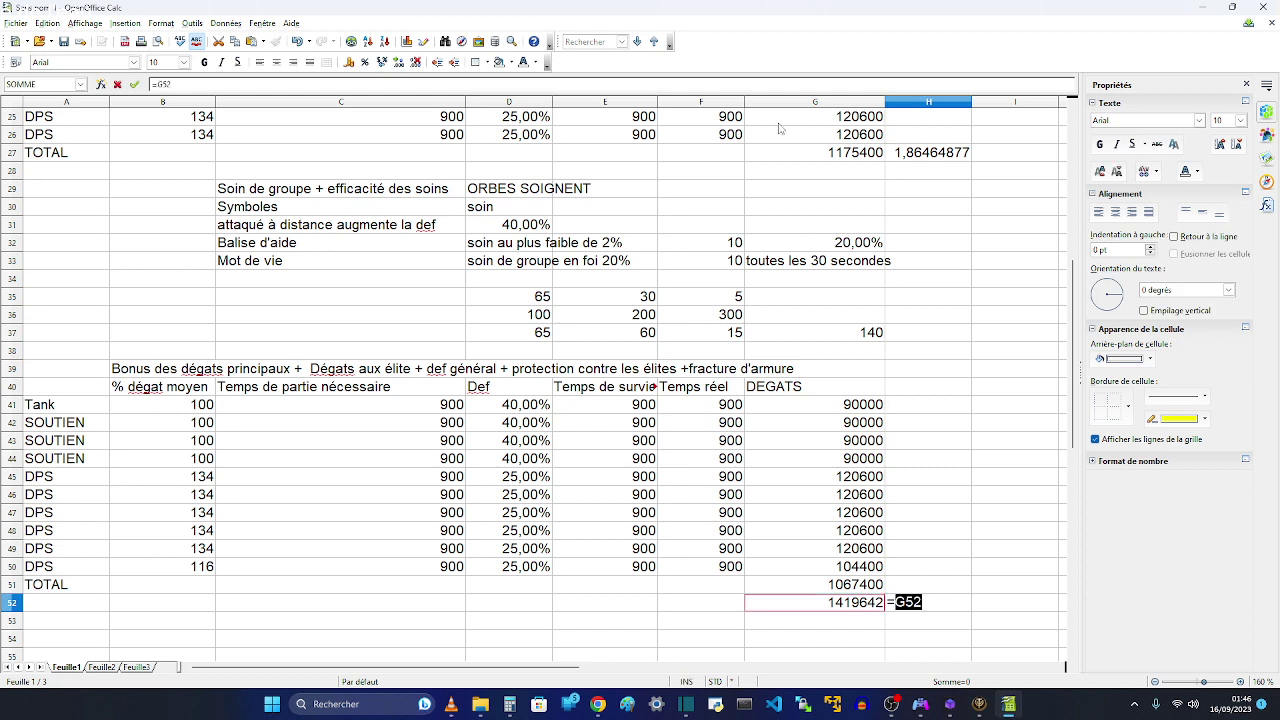
text(/)
click(830, 154)
key(Return)
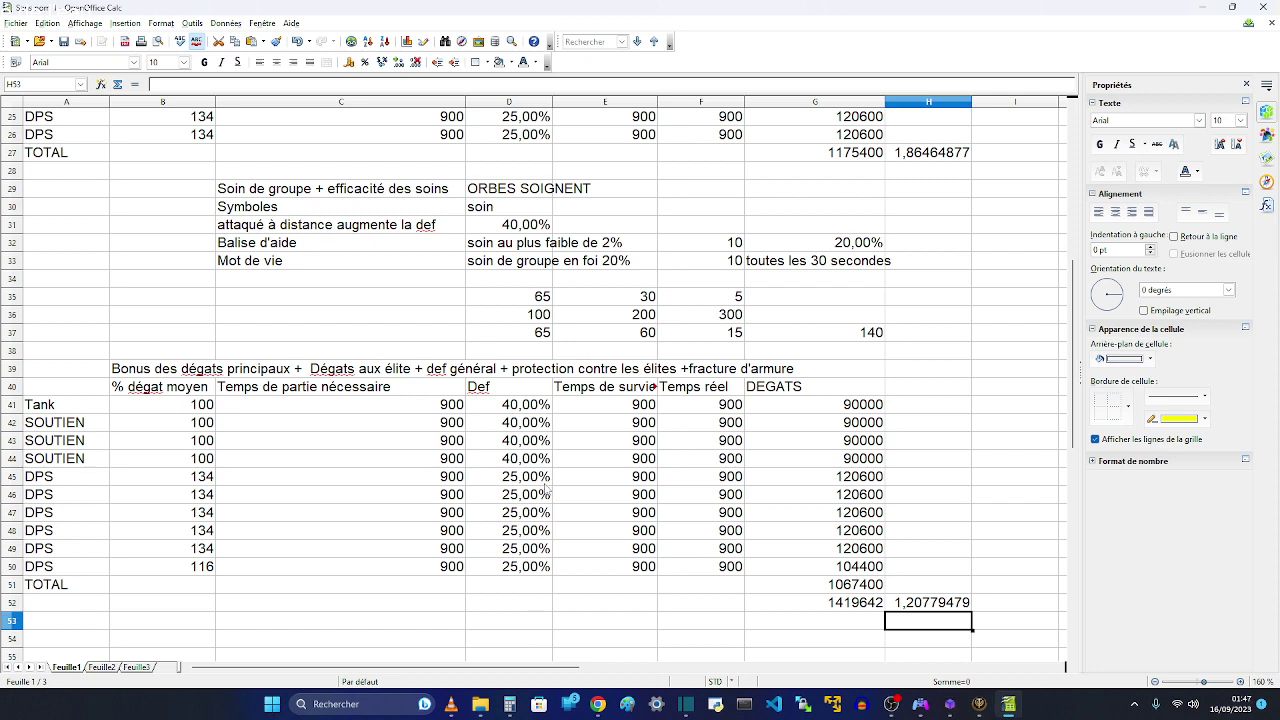
Review the healing notes in rows 30 to 32: Symboles, the defence bonus when attacked at range, and Balise d'aide with its percentages
scroll(545, 320, up, 1)
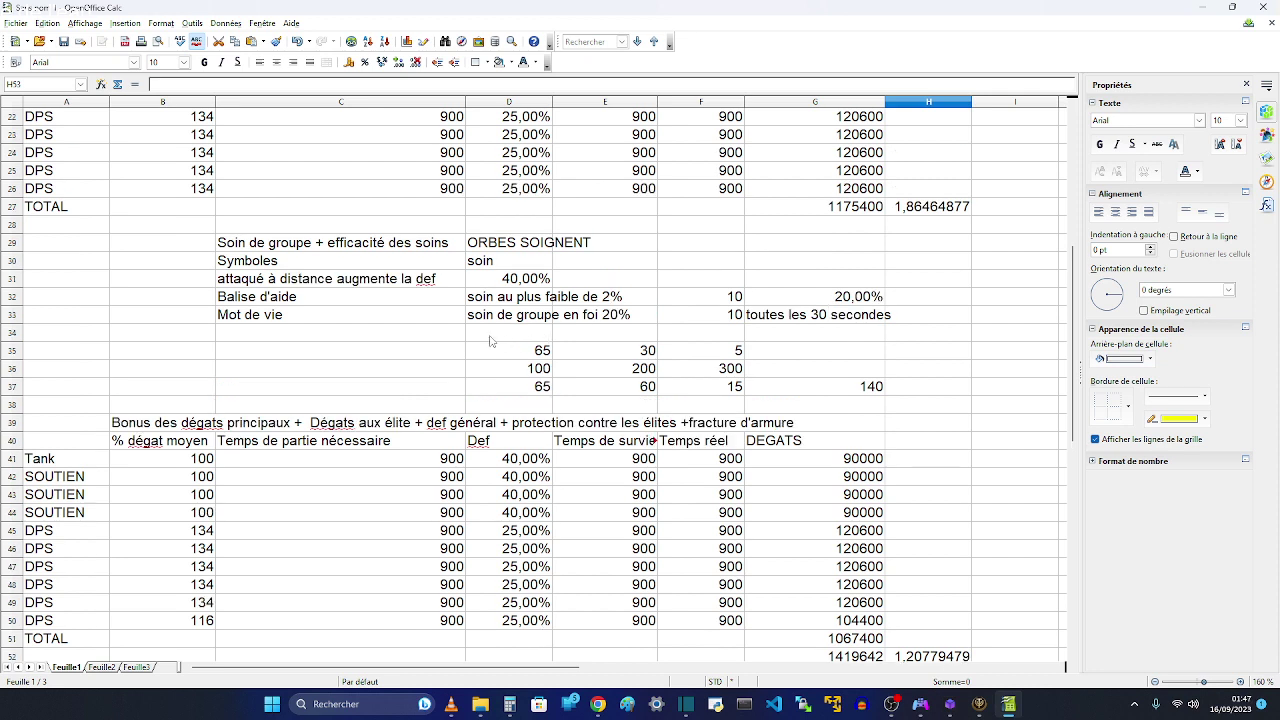
click(393, 296)
click(538, 284)
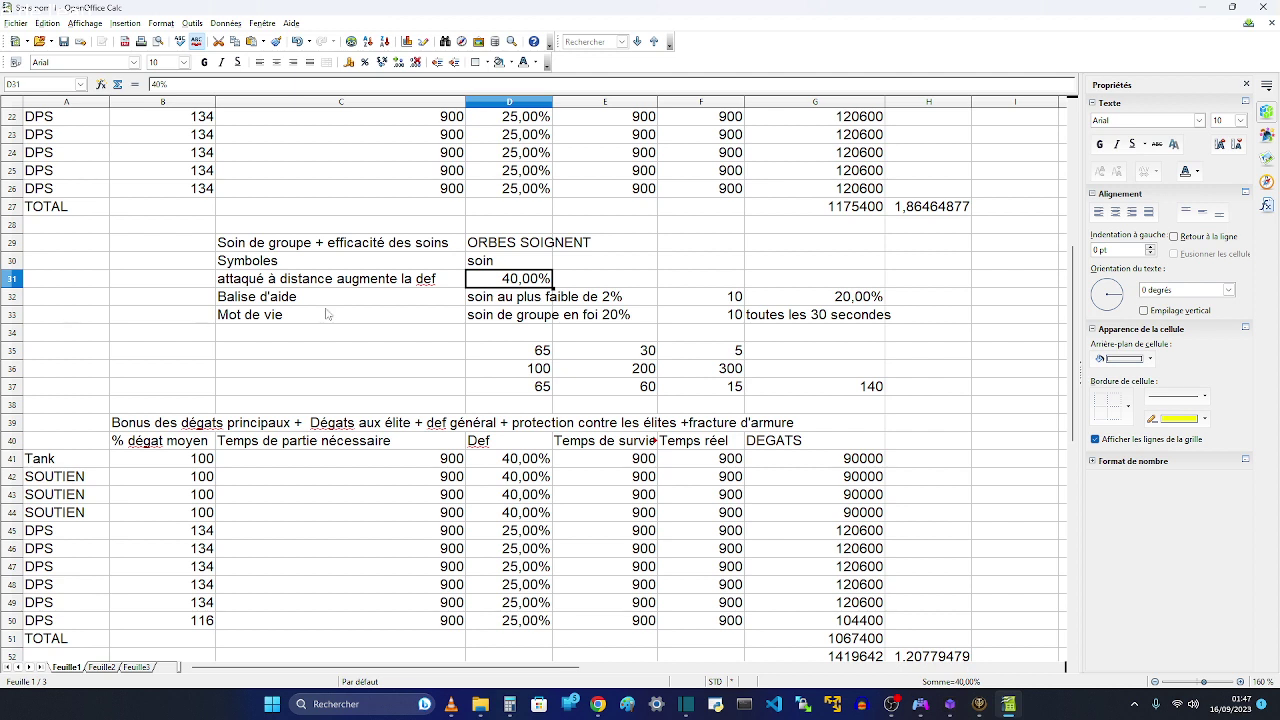
click(413, 266)
click(537, 261)
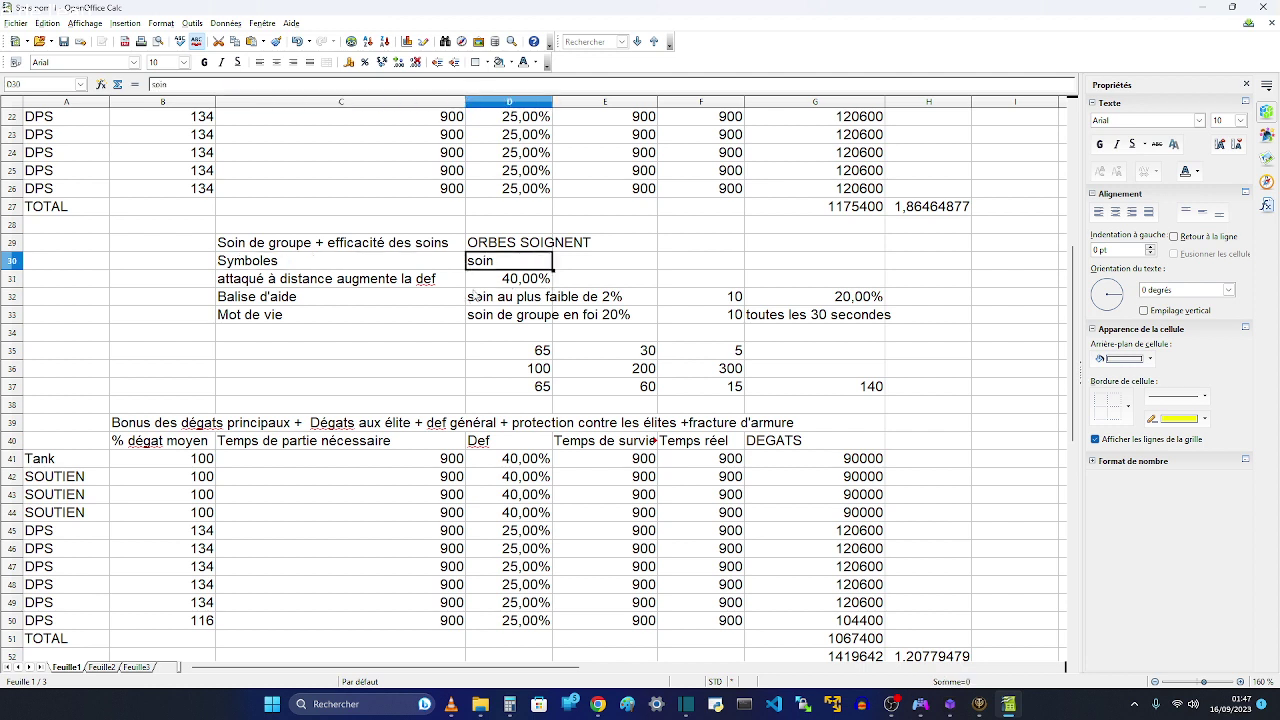
click(333, 282)
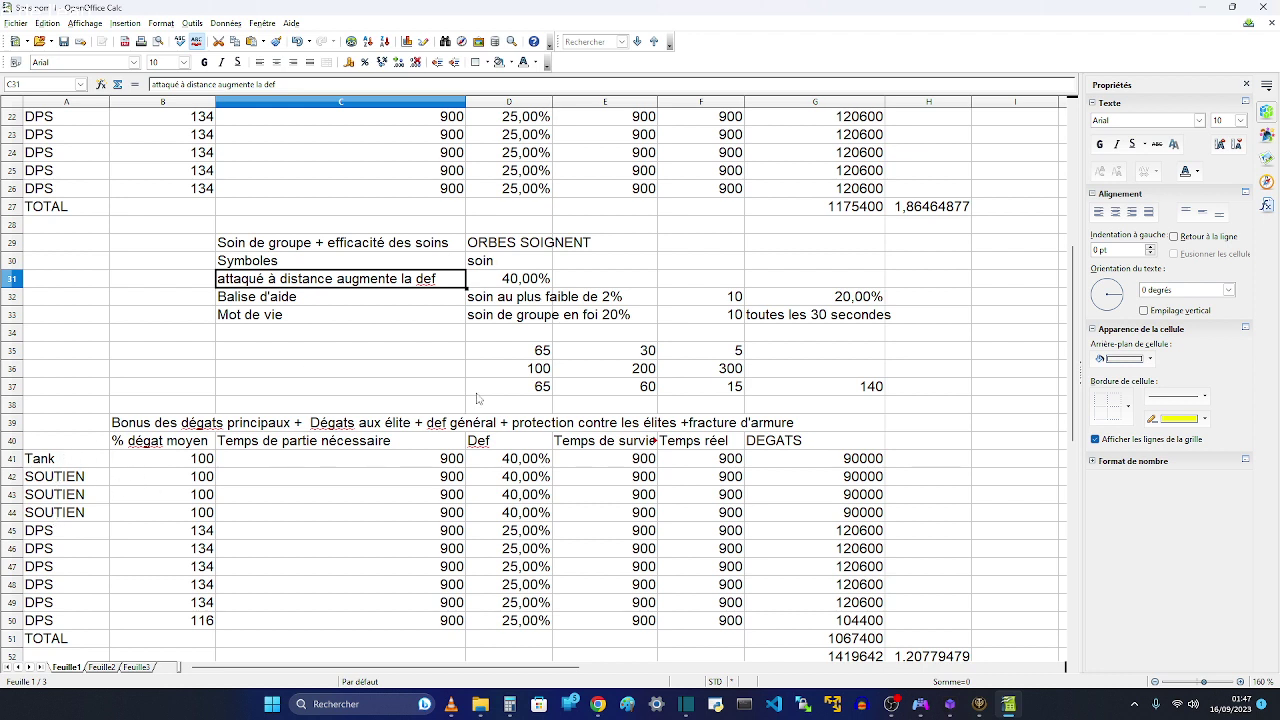
click(551, 287)
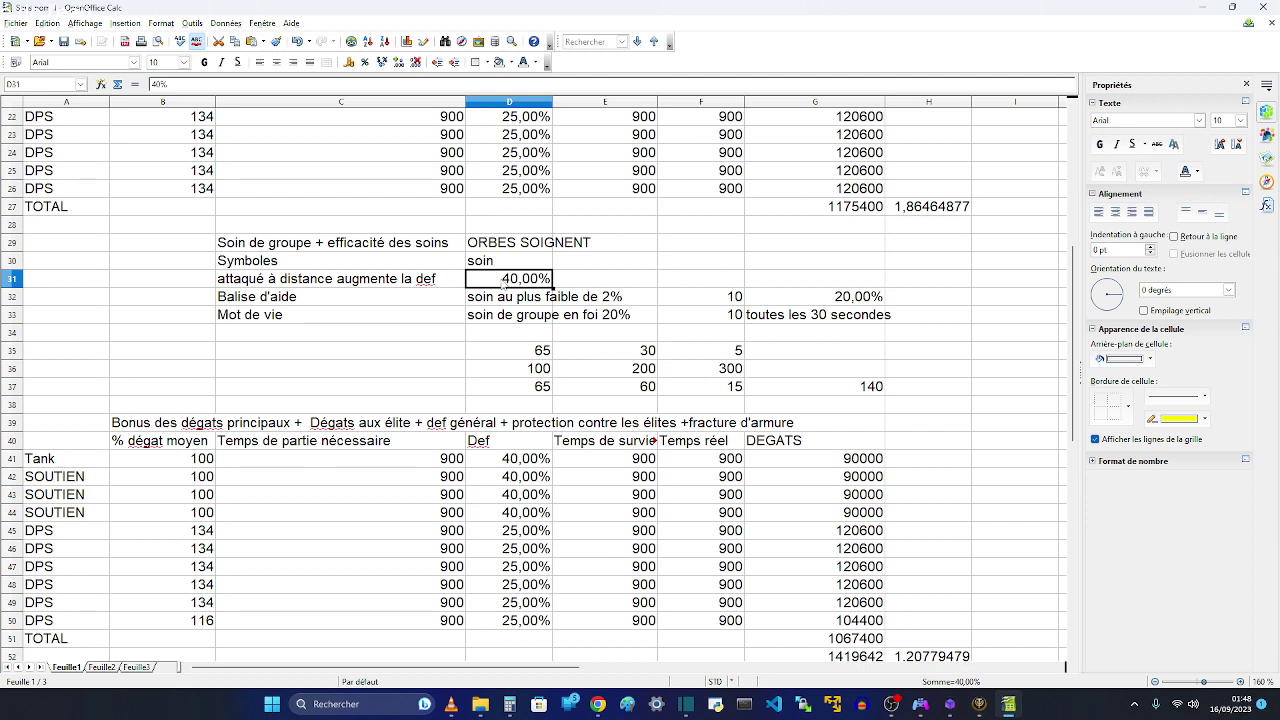
click(405, 306)
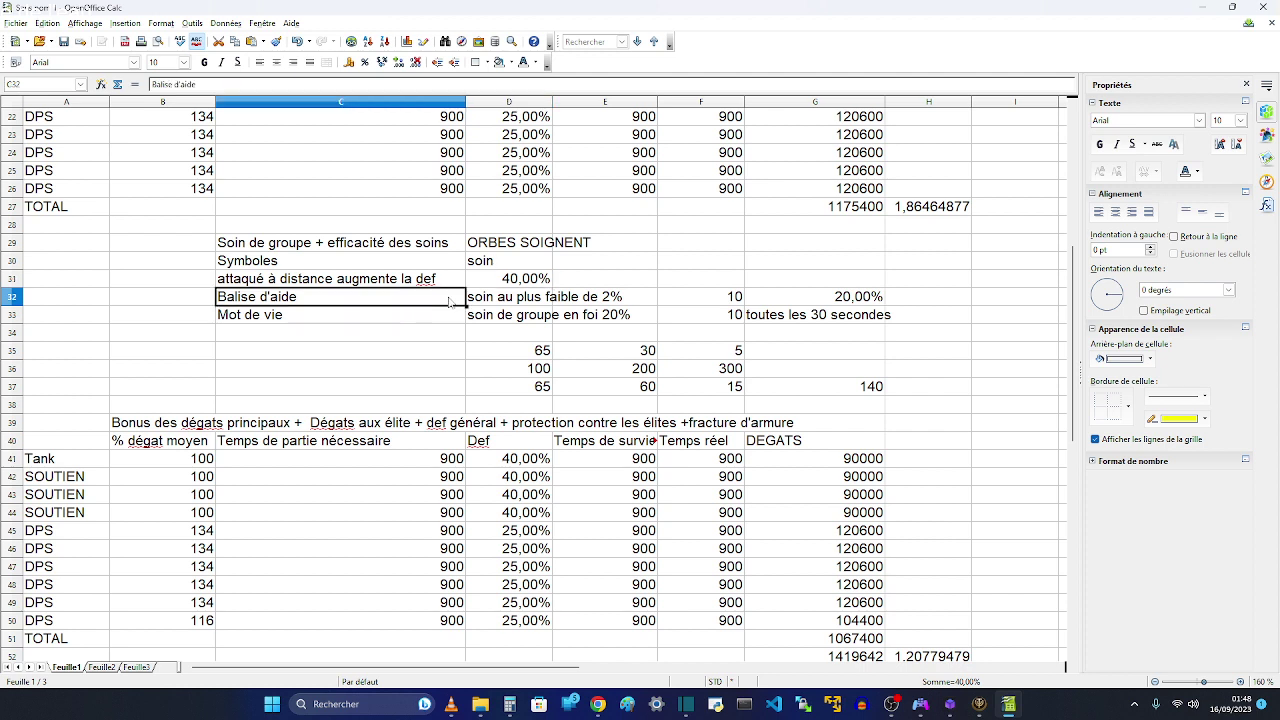
click(527, 300)
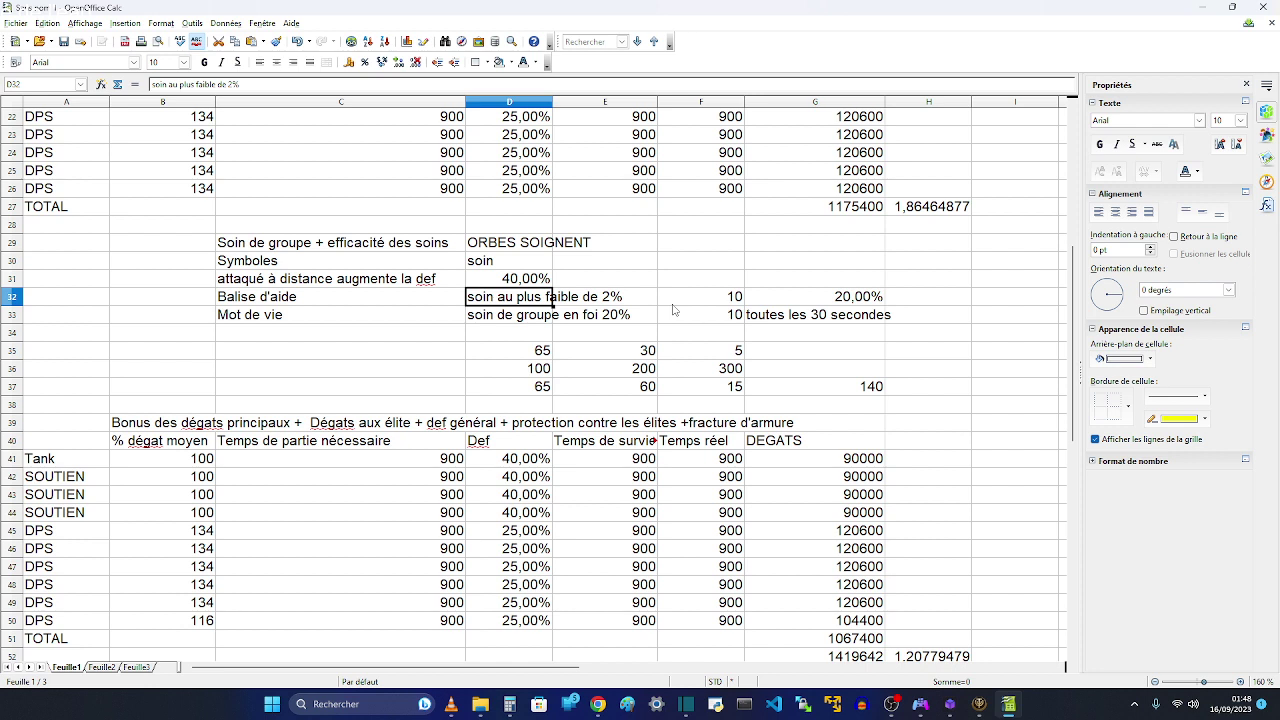
click(858, 305)
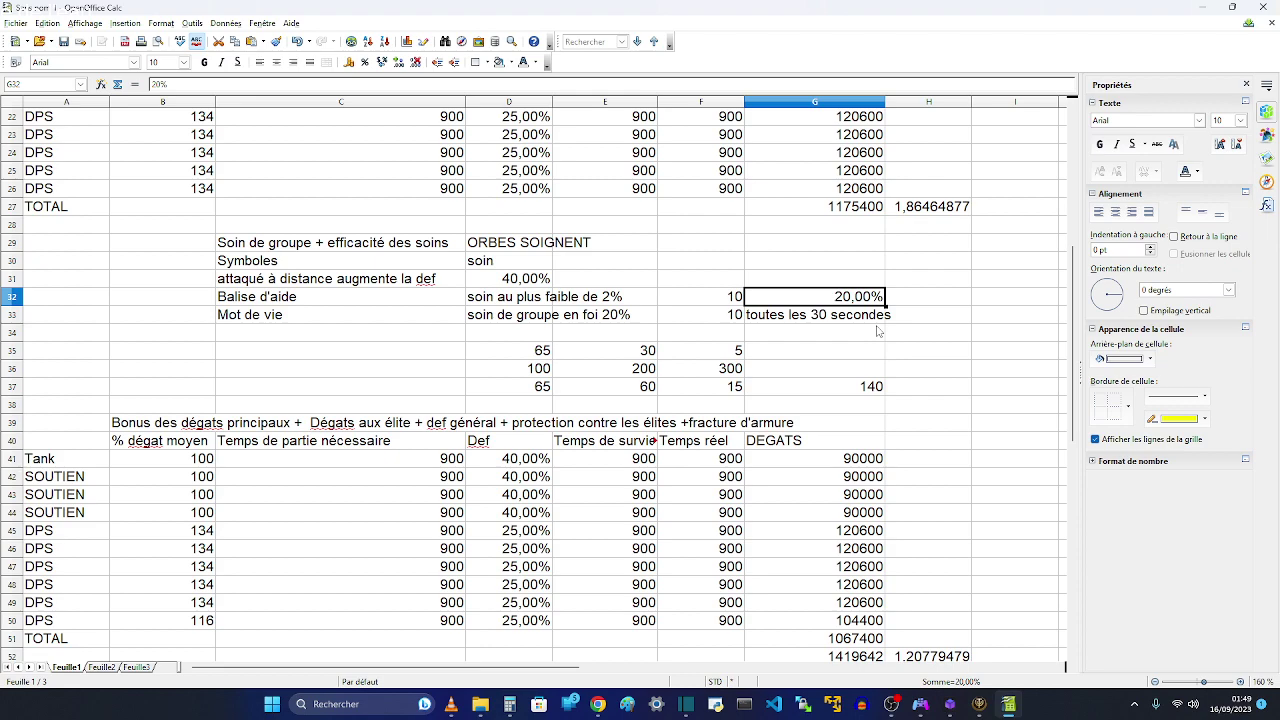
Compare the three damage tables, checking the adjusted ratio in H52 and the first table's critical-hit bonus heading
scroll(878, 331, up, 7)
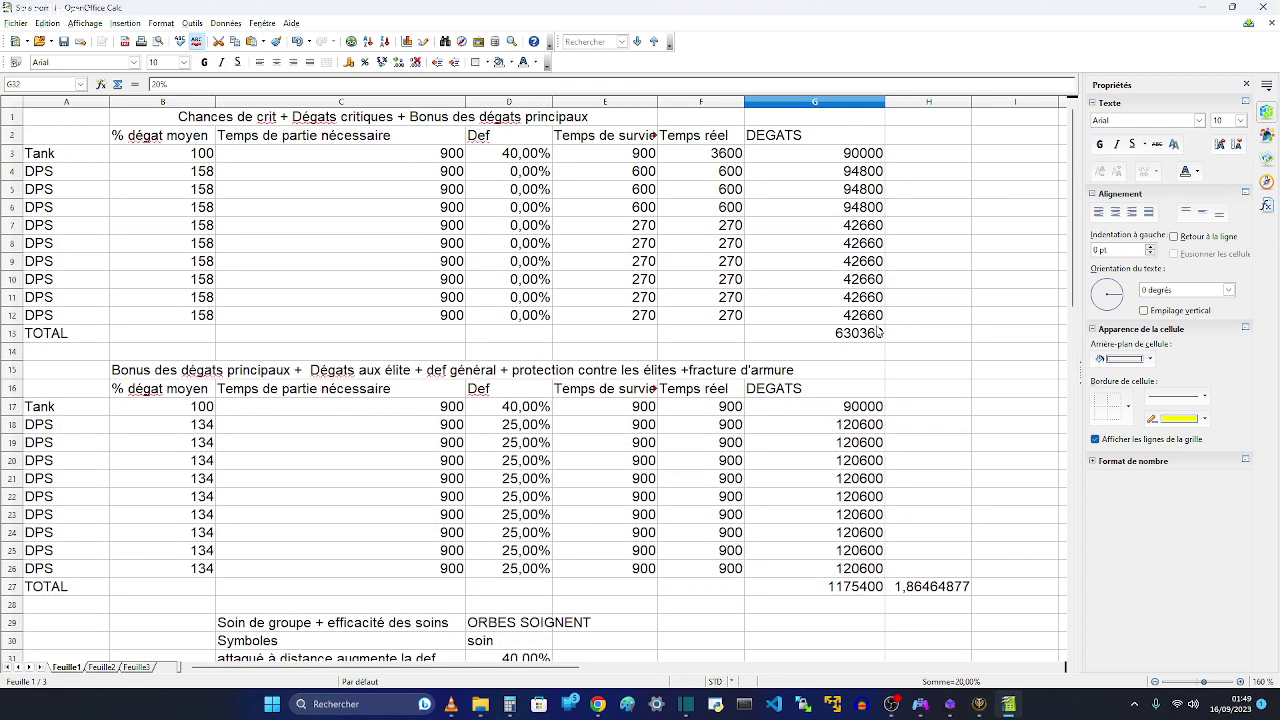
scroll(878, 331, down, 3)
scroll(536, 296, up, 3)
scroll(450, 440, down, 3)
scroll(545, 400, down, 1)
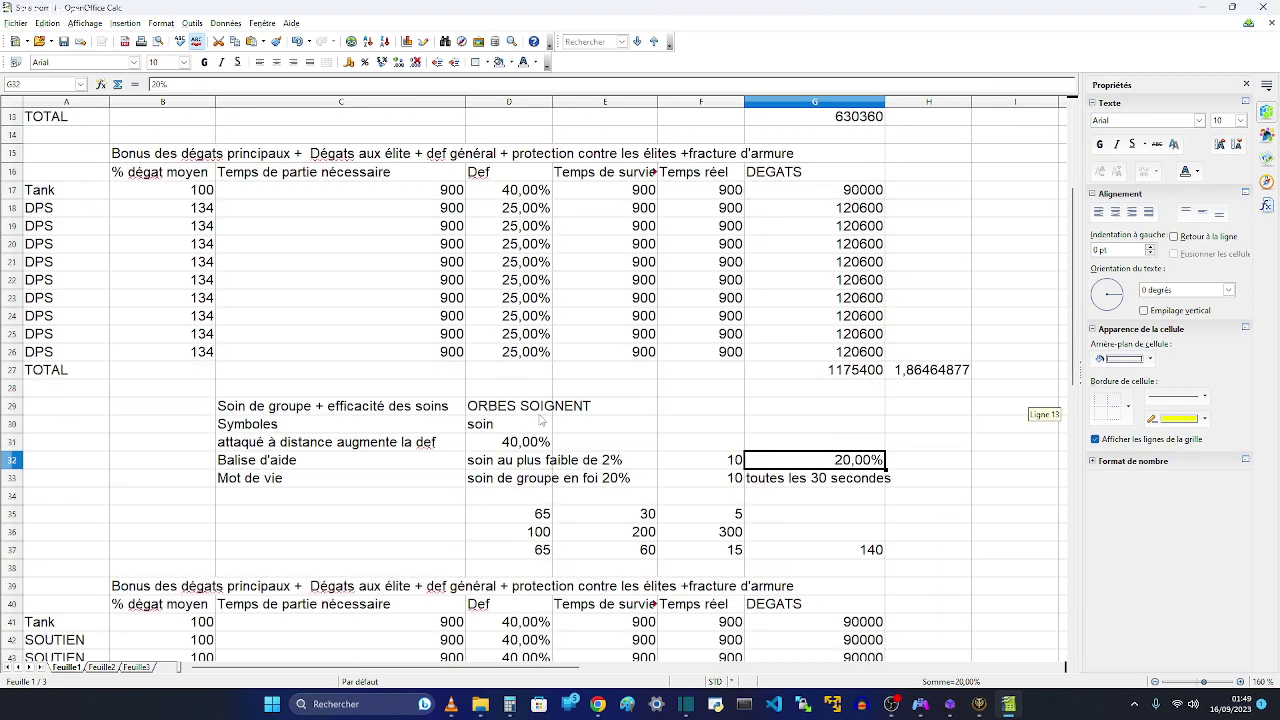
scroll(539, 419, down, 4)
scroll(540, 420, up, 6)
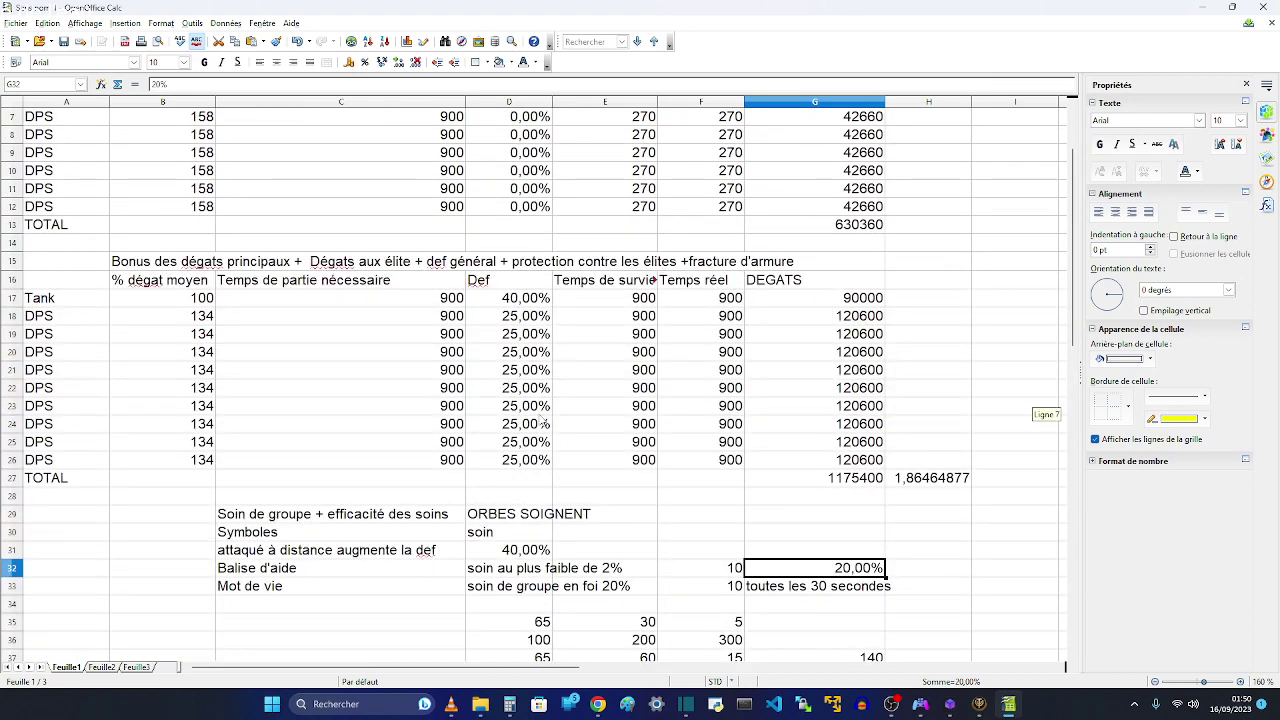
scroll(543, 423, down, 8)
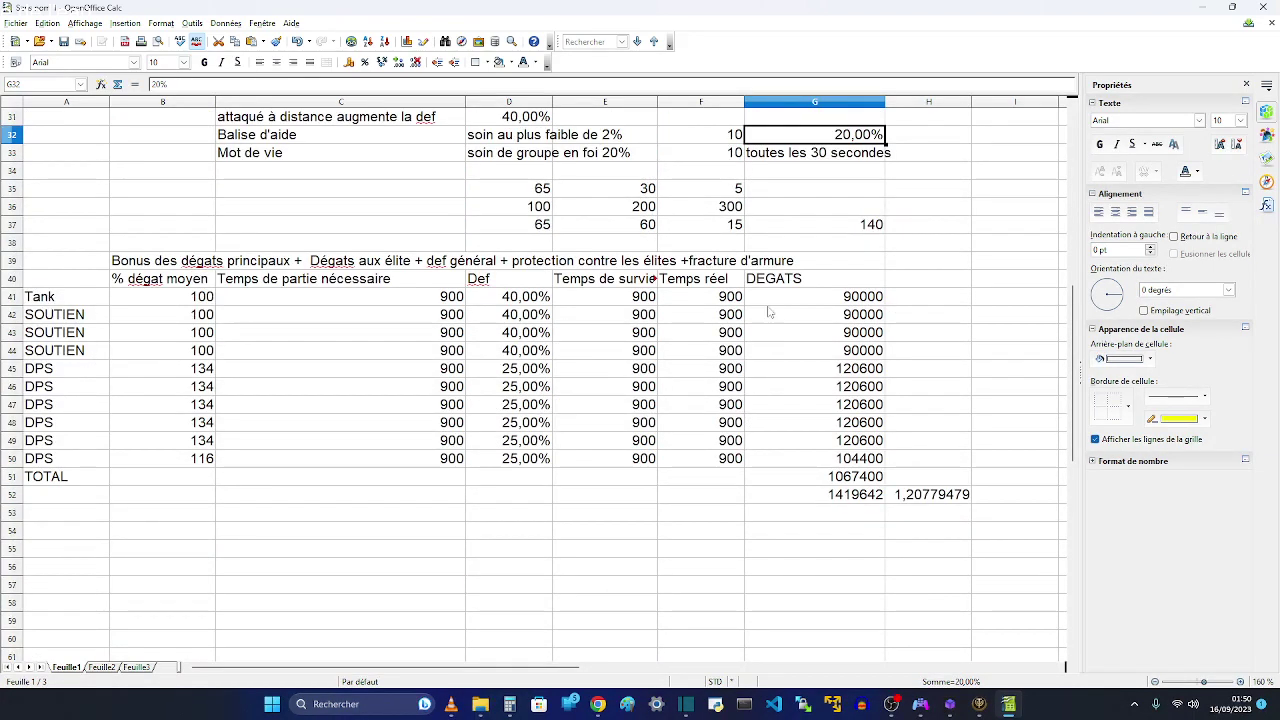
click(931, 500)
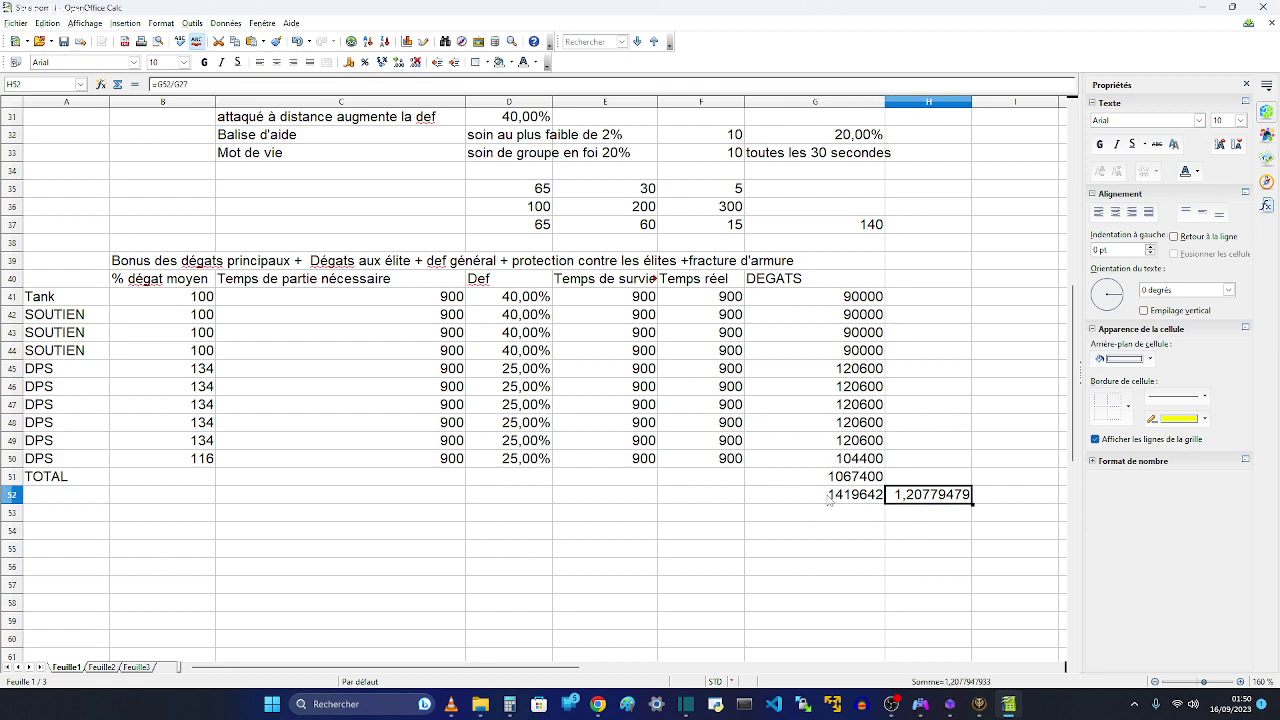
scroll(469, 185, up, 7)
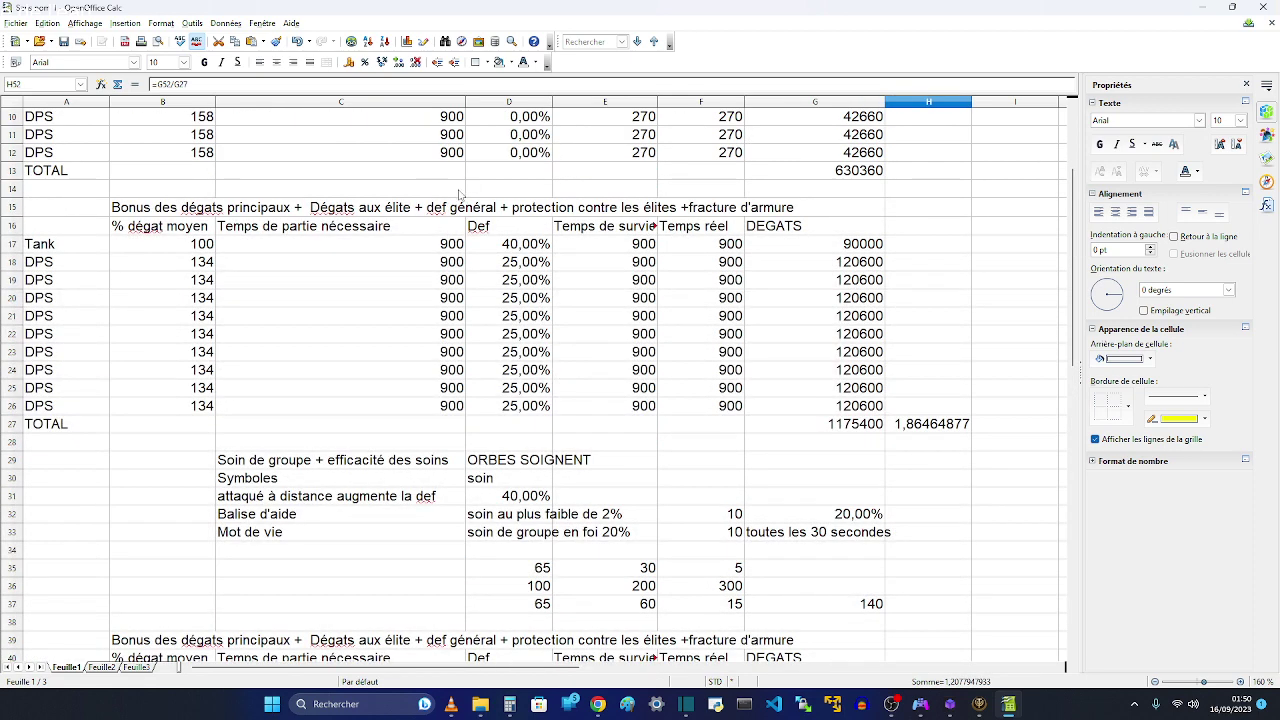
scroll(462, 200, up, 3)
click(221, 114)
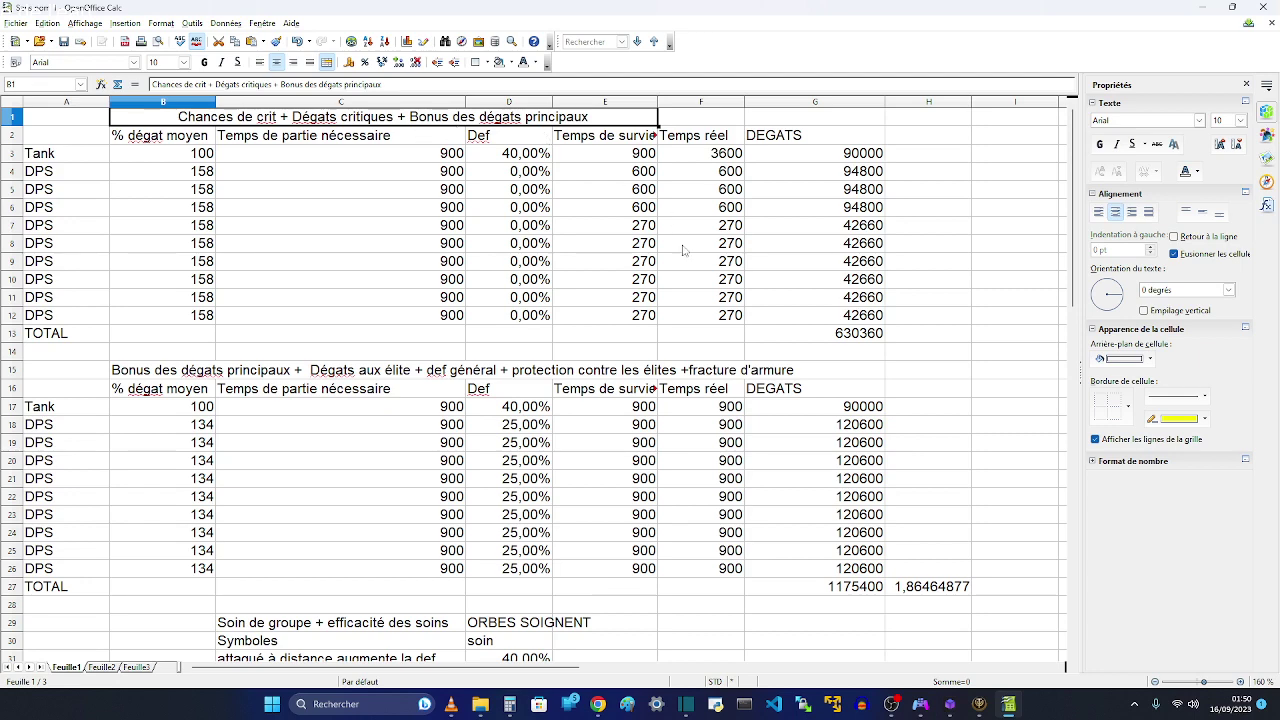
Divide the adjusted total by the first table's total in G55 with the formula =G52/G13
scroll(686, 251, down, 11)
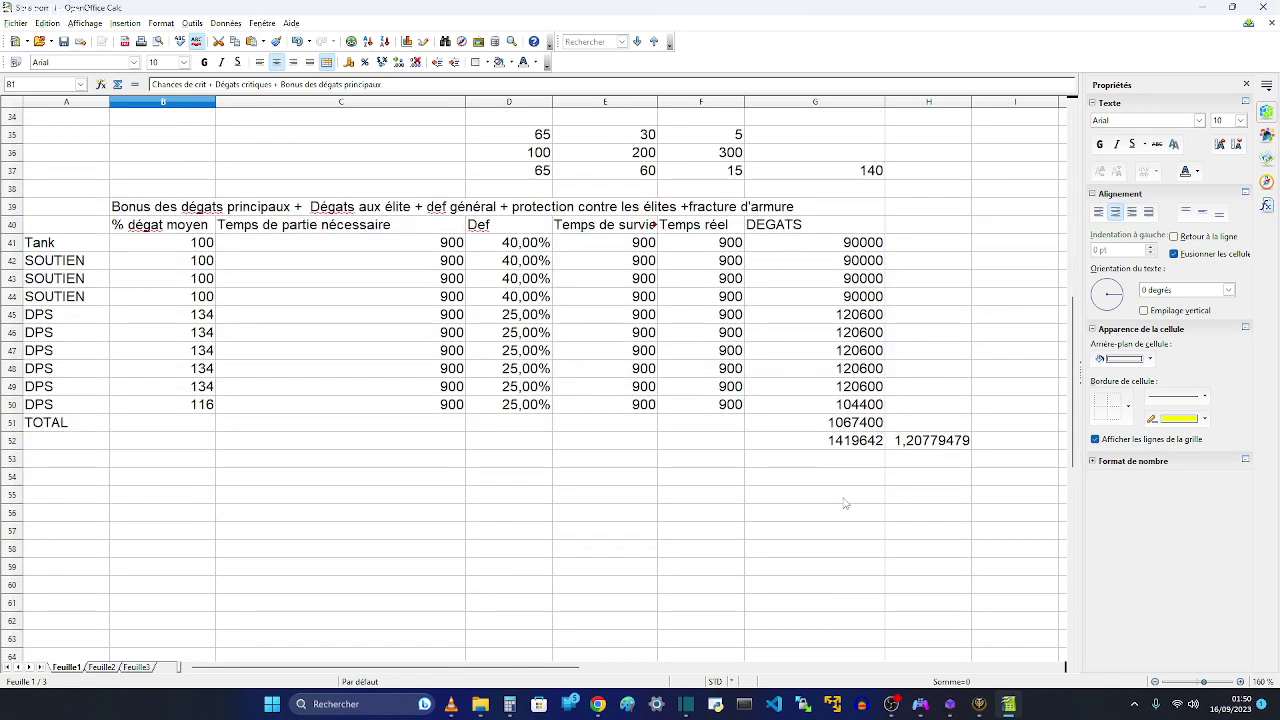
click(845, 503)
text(=)
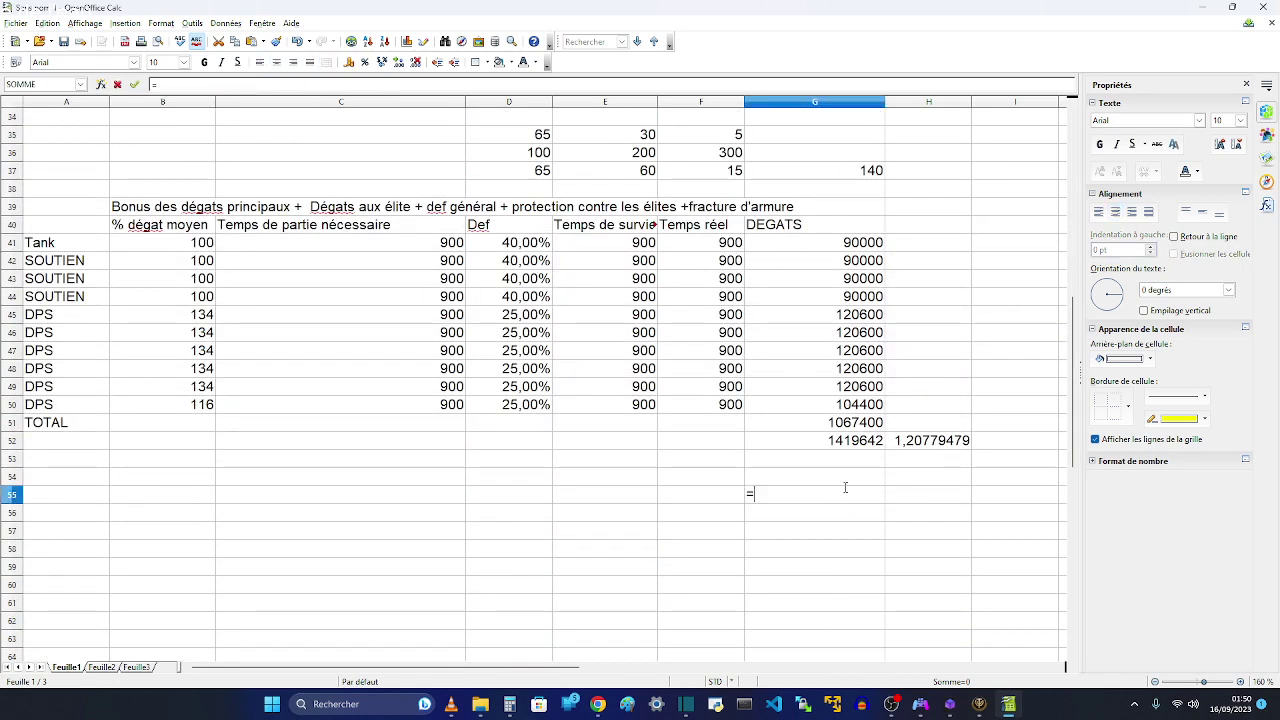
click(848, 452)
click(850, 441)
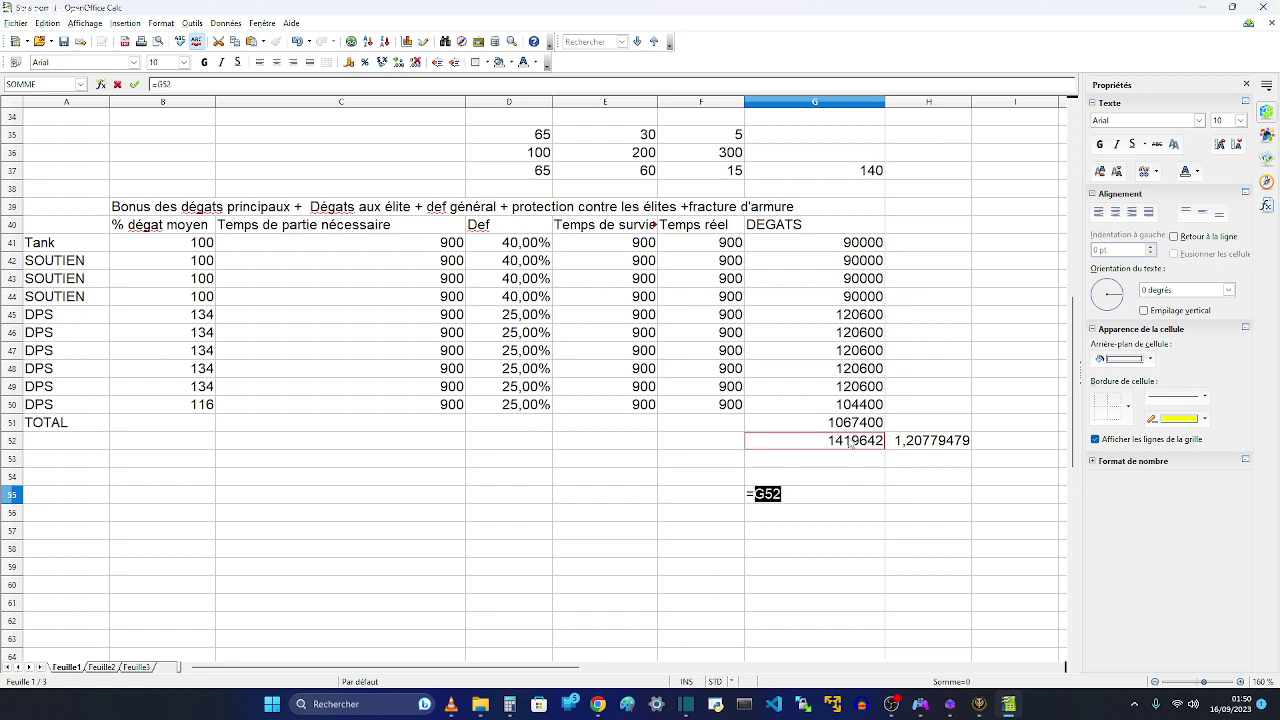
text(/)
scroll(850, 441, up, 6)
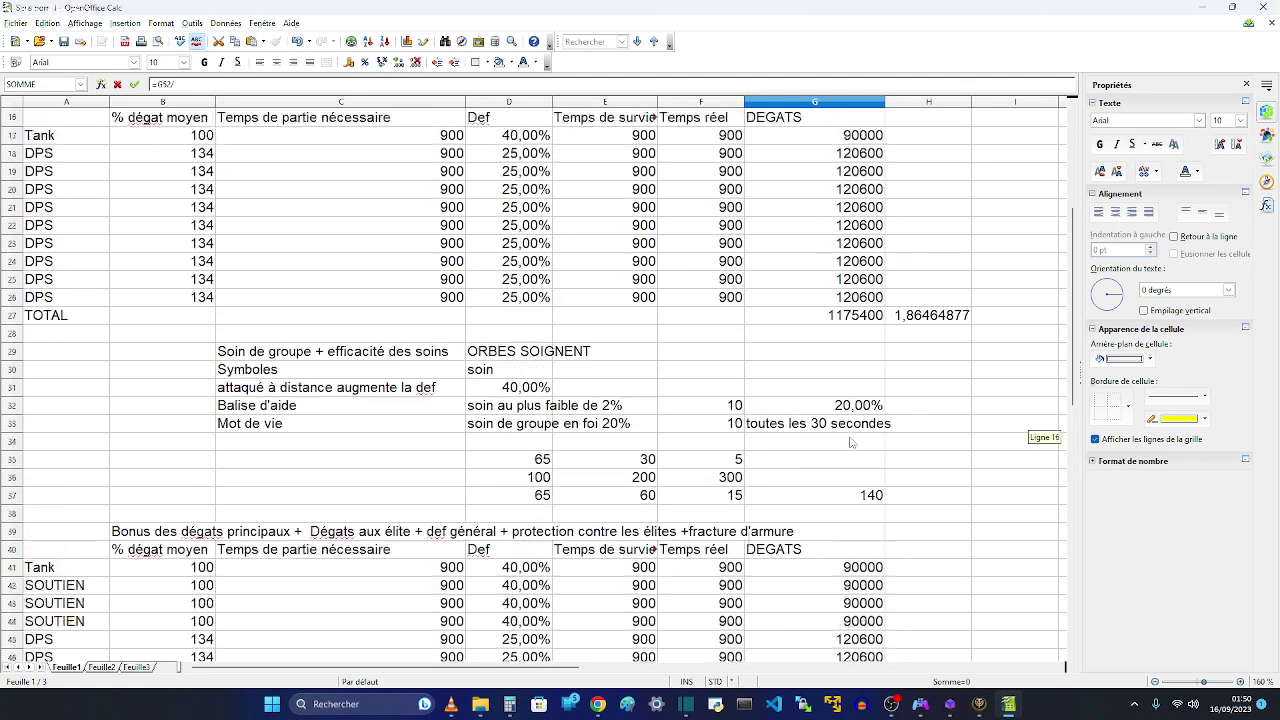
scroll(854, 374, up, 4)
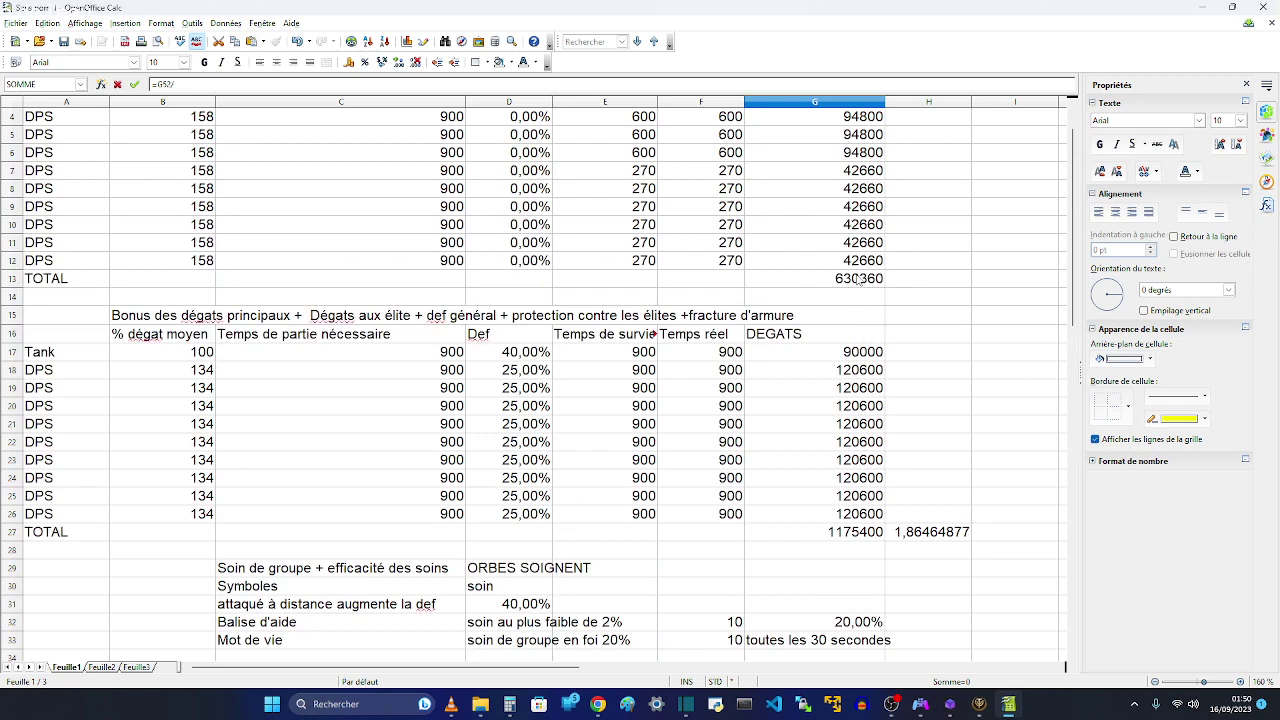
click(857, 281)
key(Return)
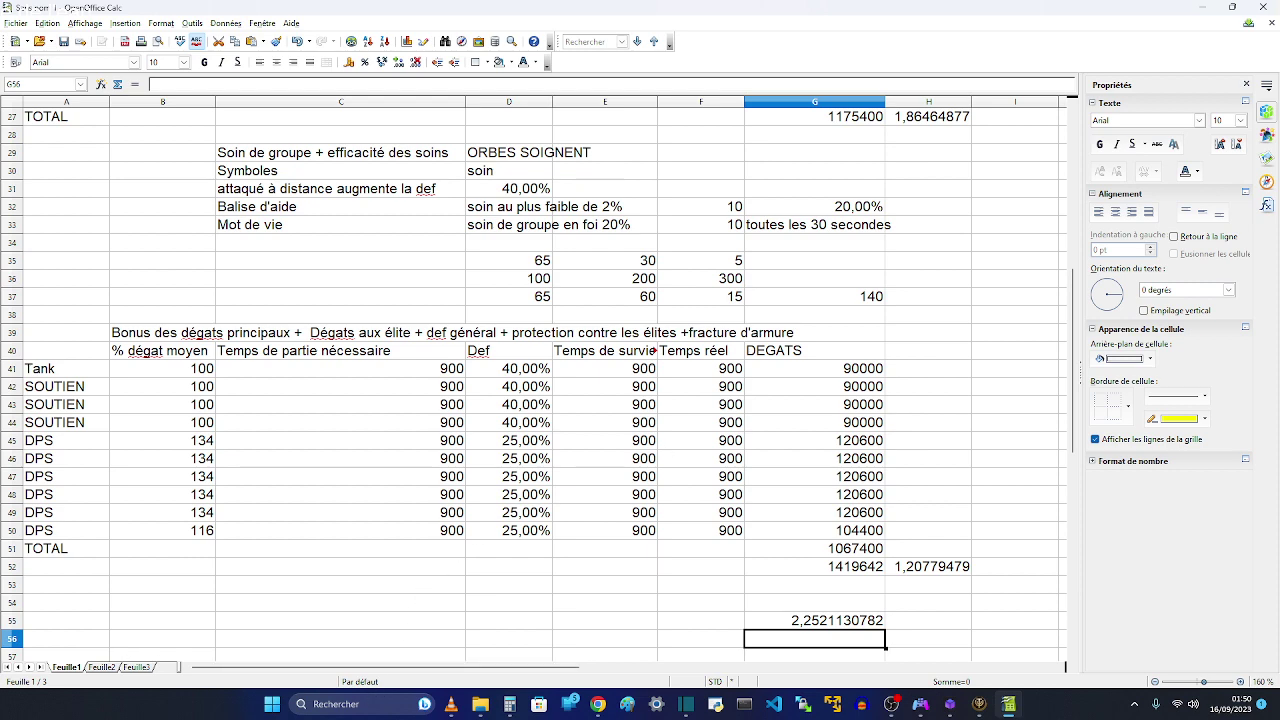
Compare the average damage percentages of the first table's DPS rows with those in the second and third tables
scroll(63, 160, up, 9)
click(203, 176)
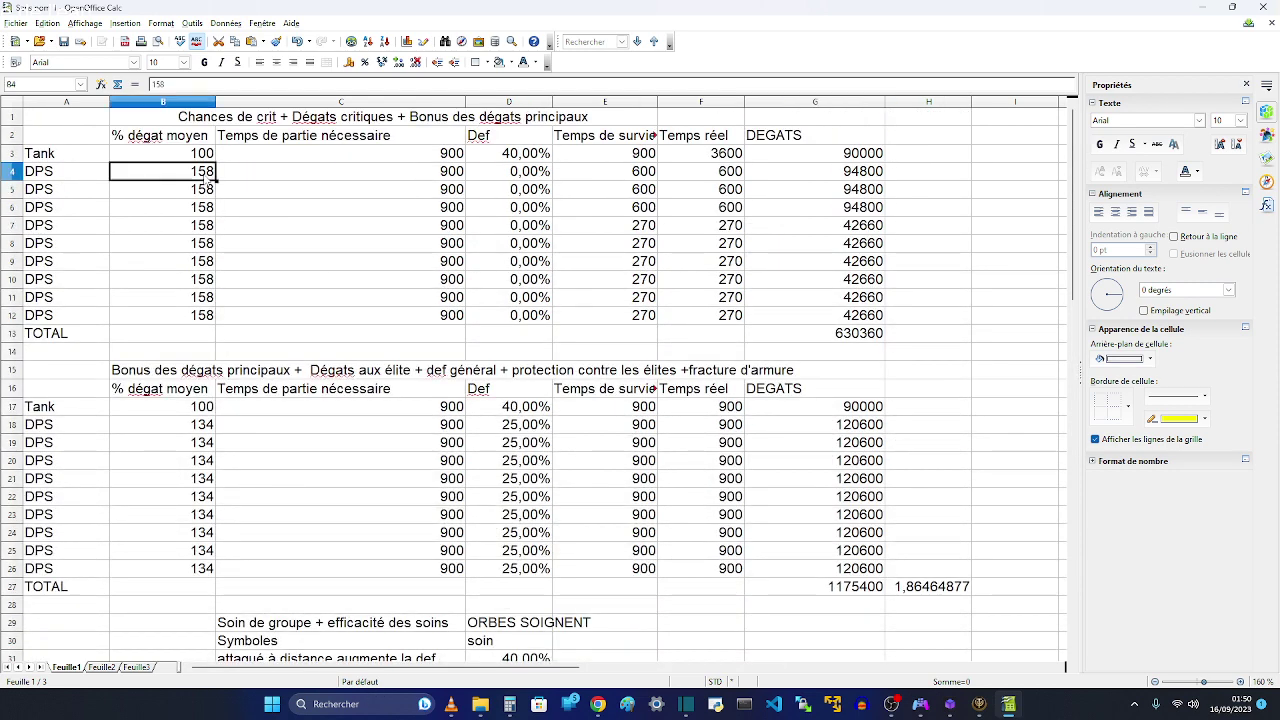
click(192, 241)
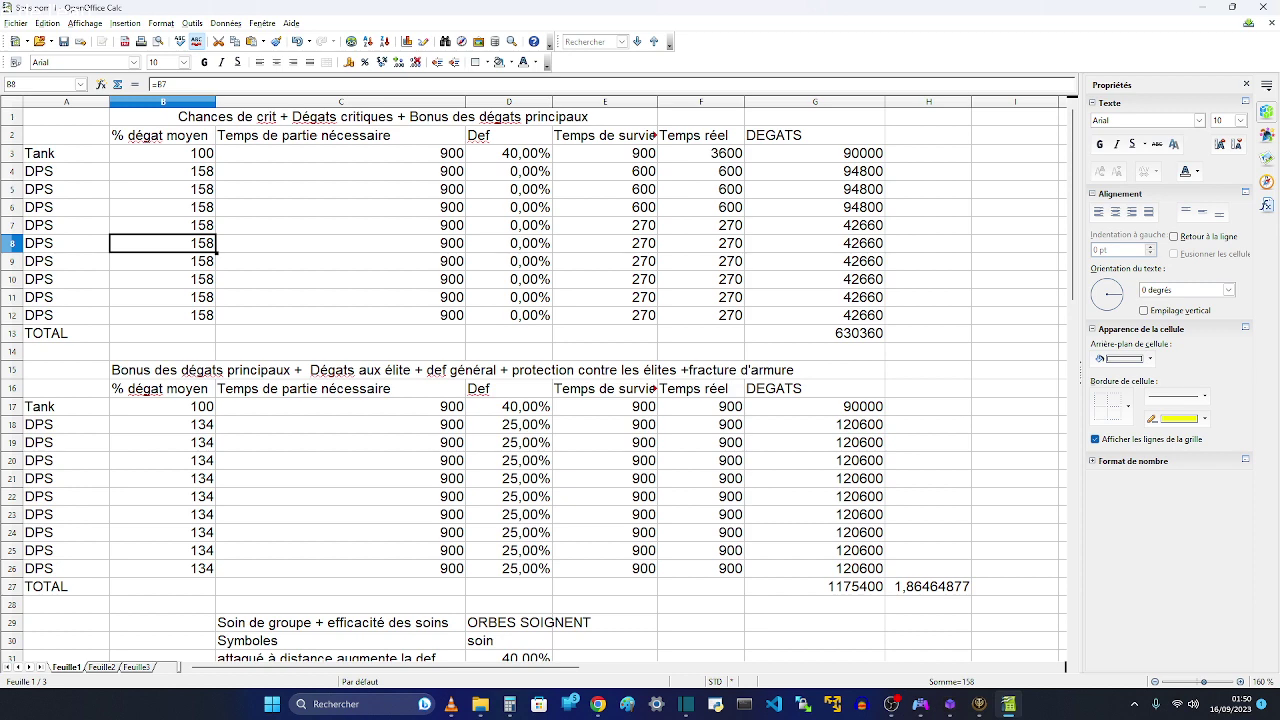
scroll(200, 337, down, 4)
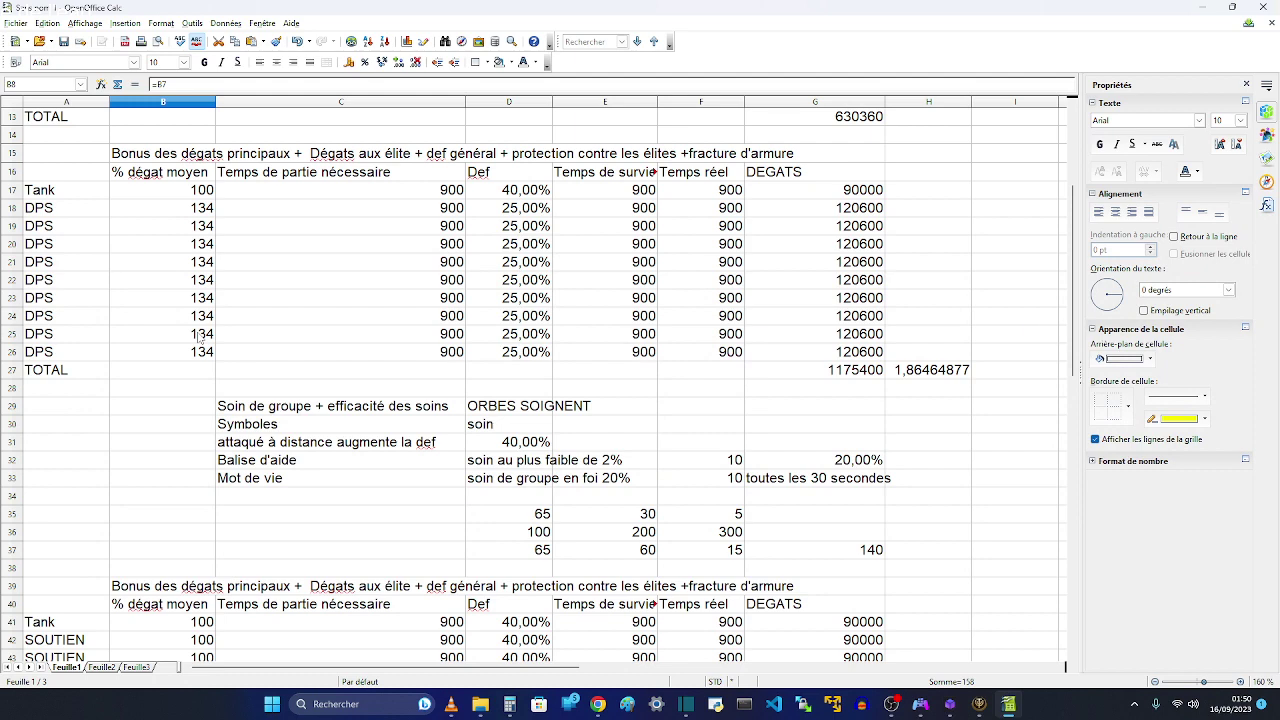
scroll(199, 337, up, 4)
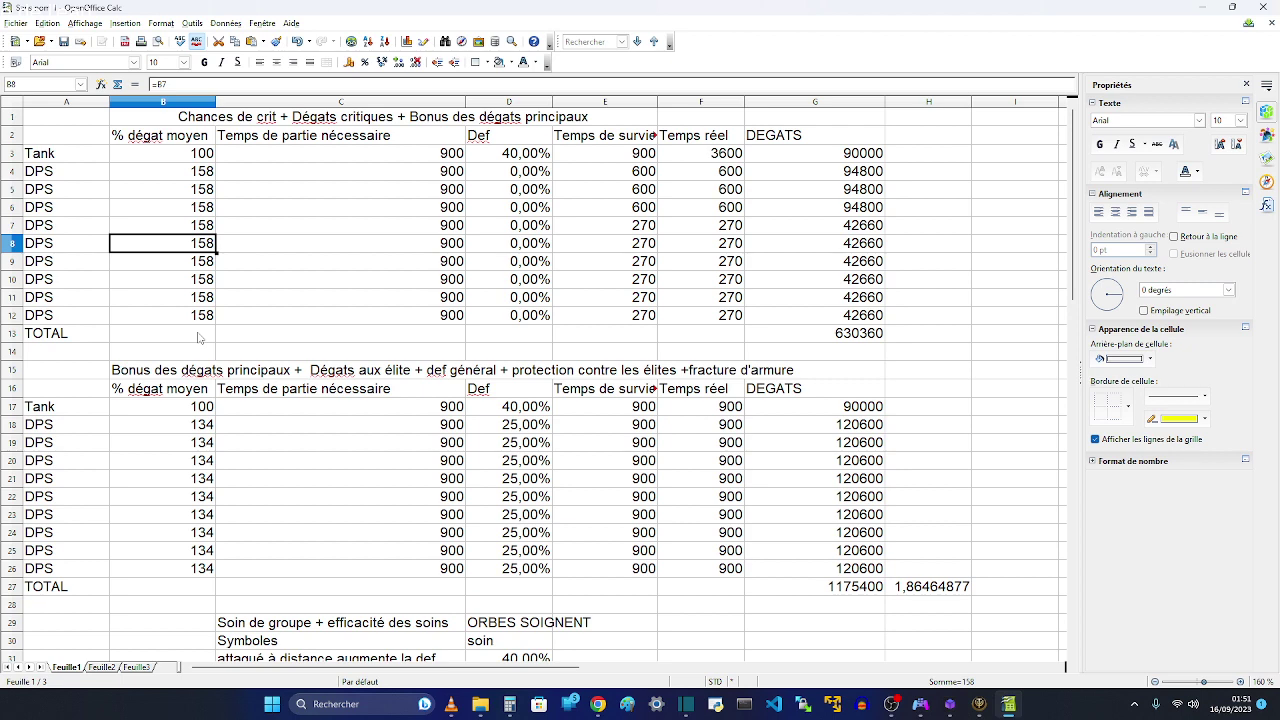
scroll(198, 338, down, 8)
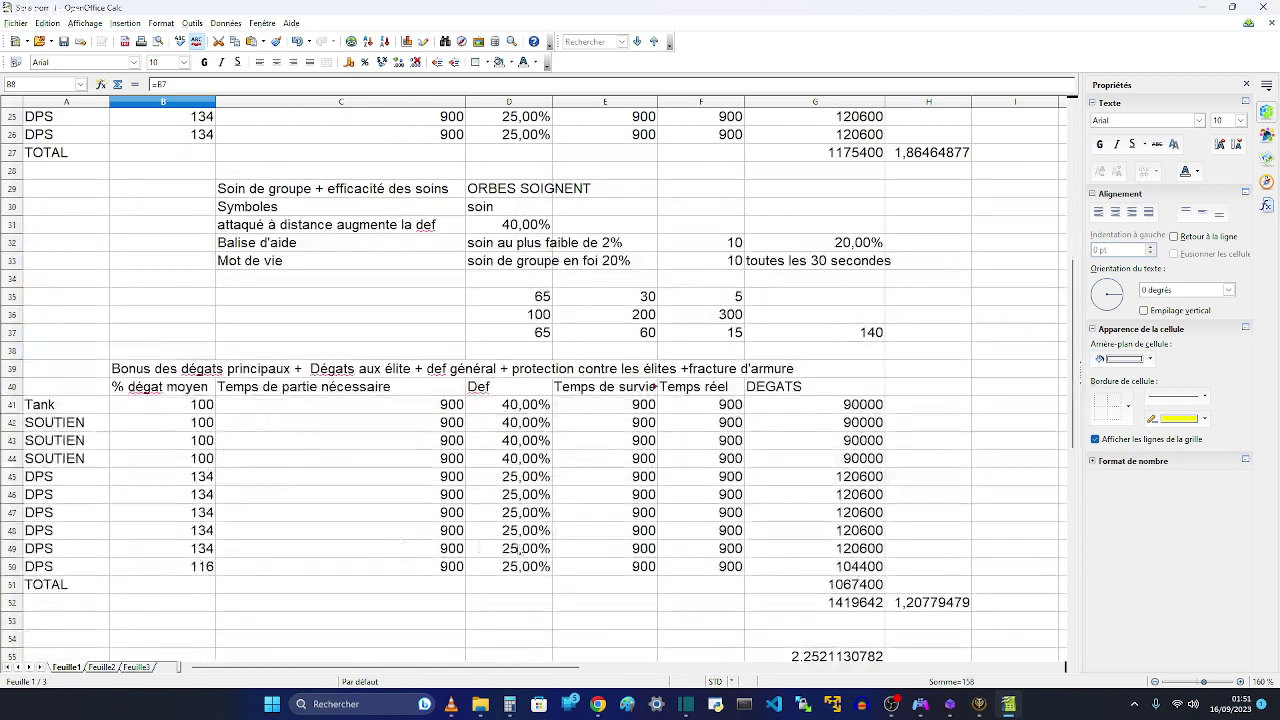